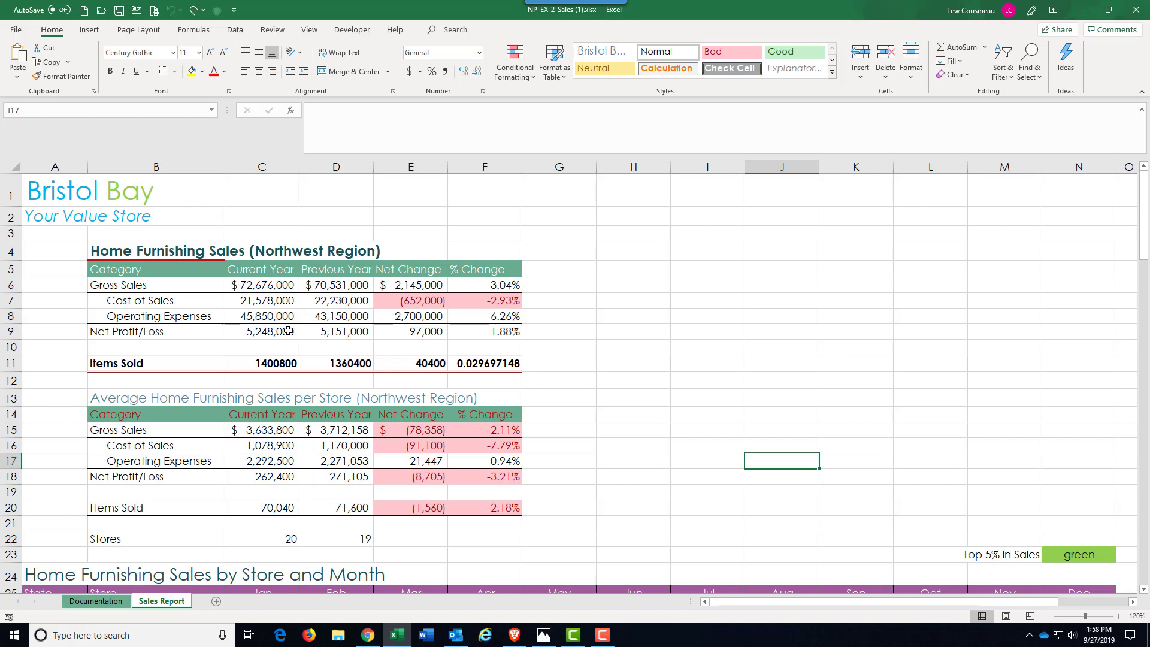
Clear all formatting from the Northwest Region sales figures in C6:F11.
click(251, 287)
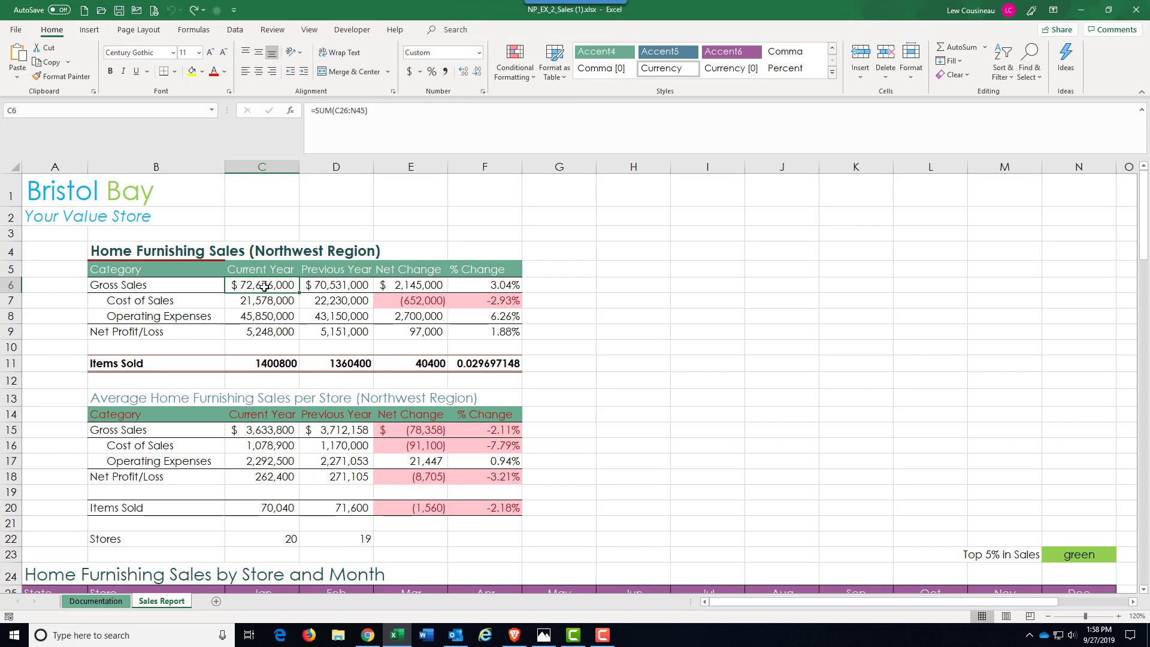
mouse_move(264, 286)
mouse_down()
mouse_move(264, 346)
mouse_move(428, 374)
mouse_move(492, 368)
mouse_up()
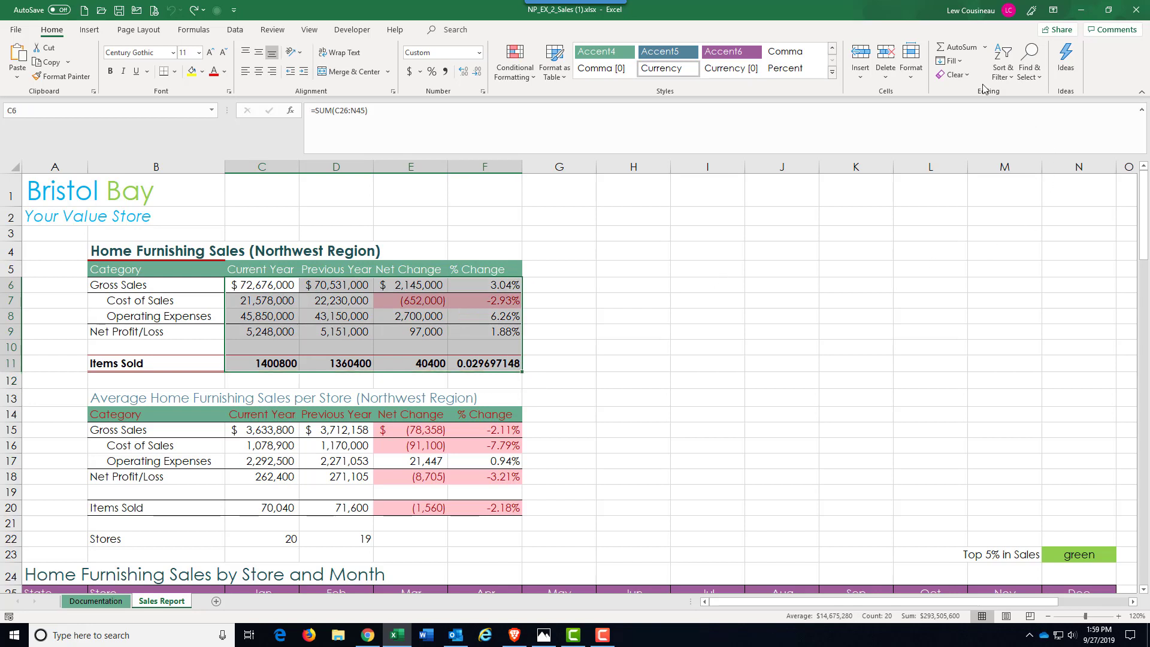
click(965, 76)
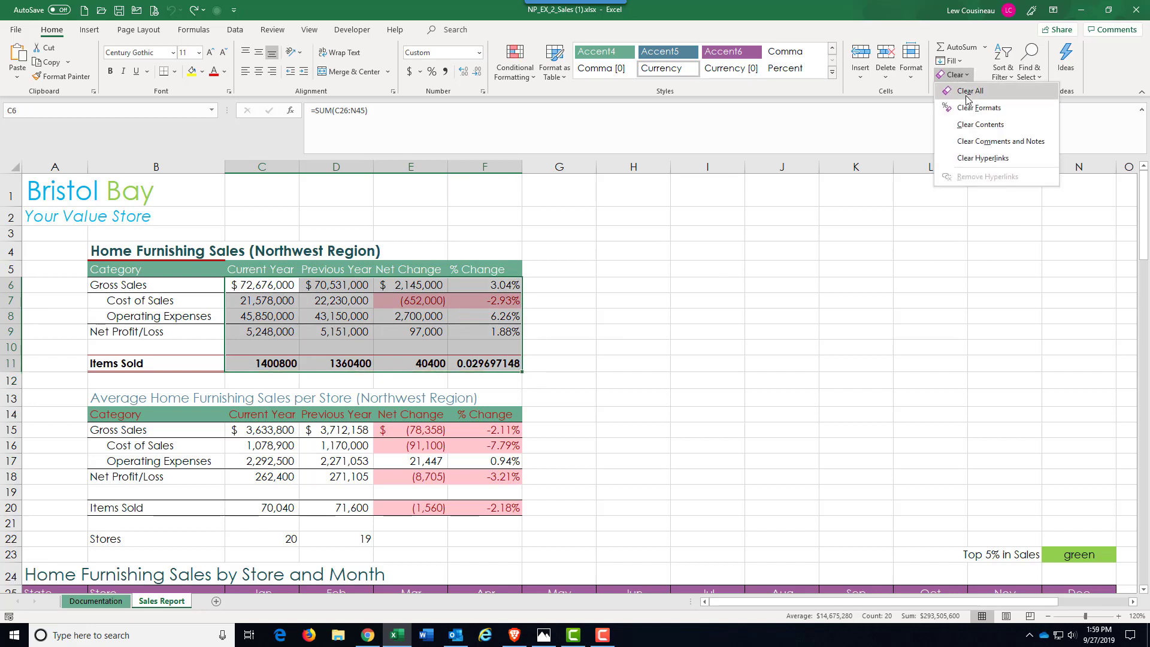
click(968, 108)
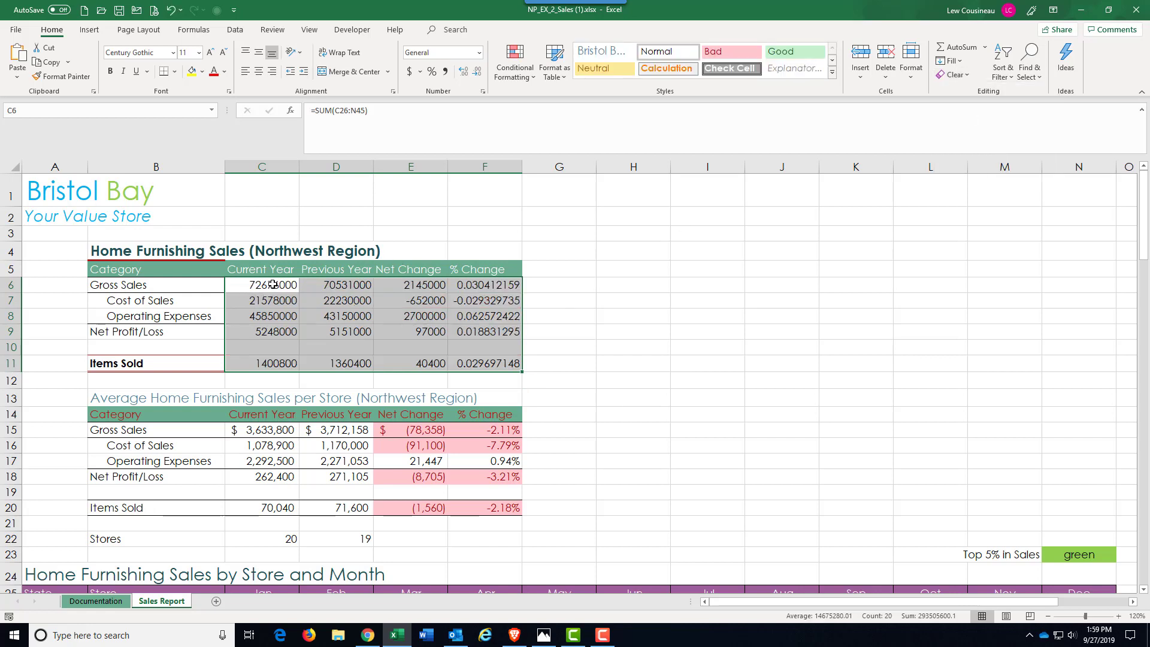
drag(272, 284, 418, 288)
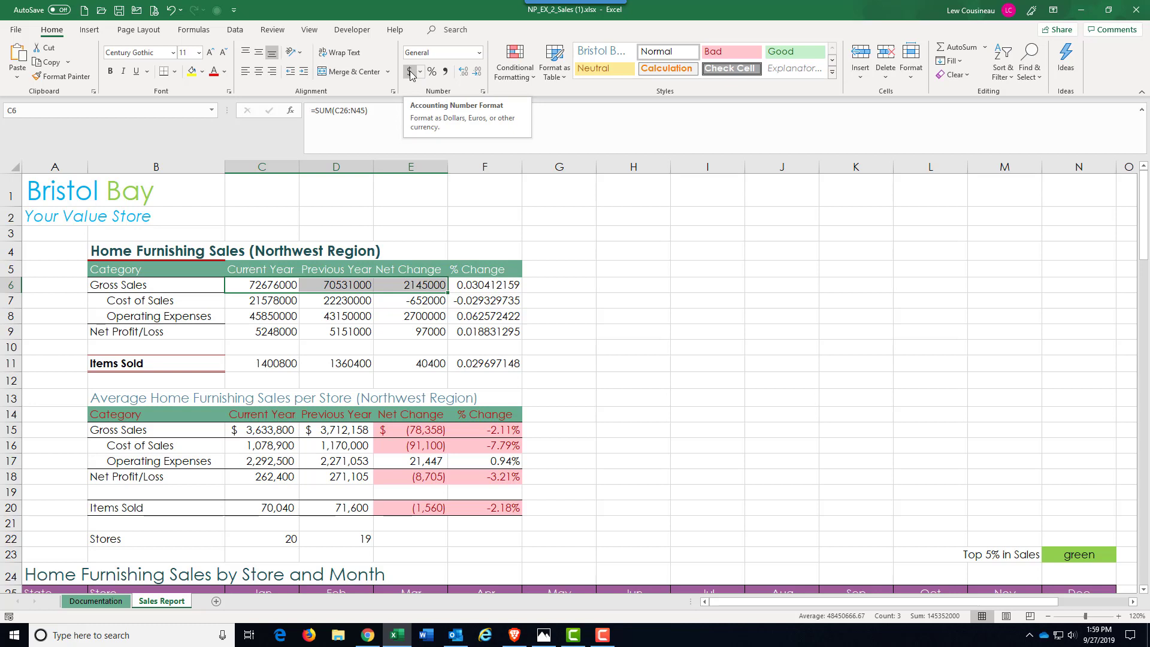
click(481, 53)
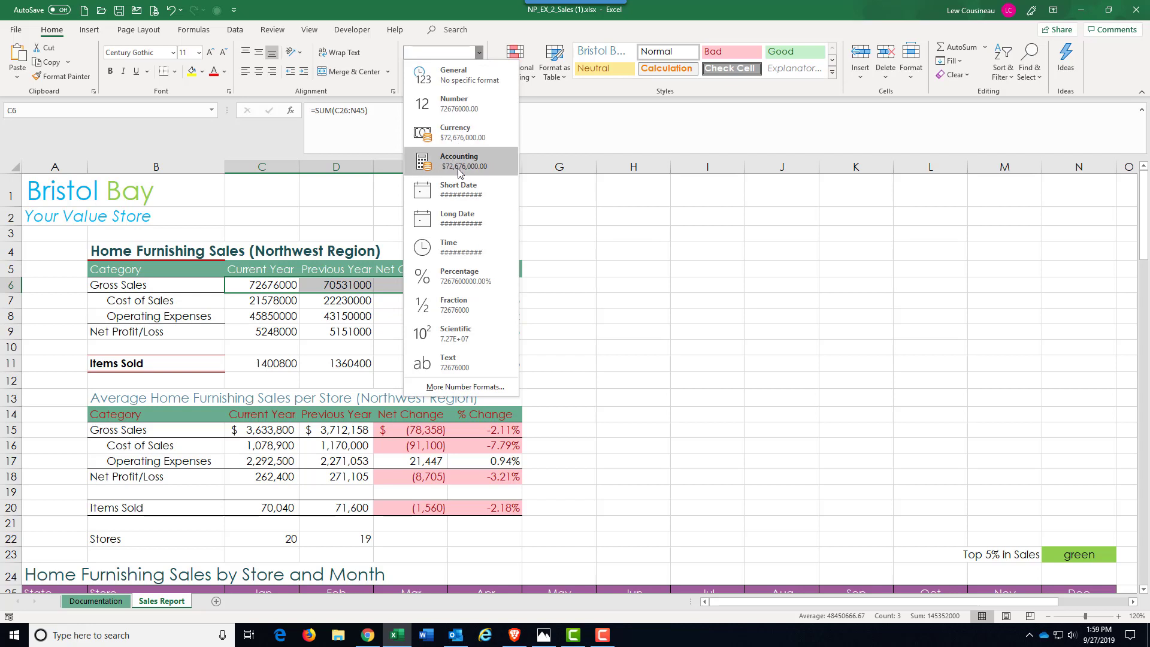
click(251, 320)
Apply the Accounting number format to the Current Year figures in C6:C11 and autofit column C.
drag(268, 285, 267, 362)
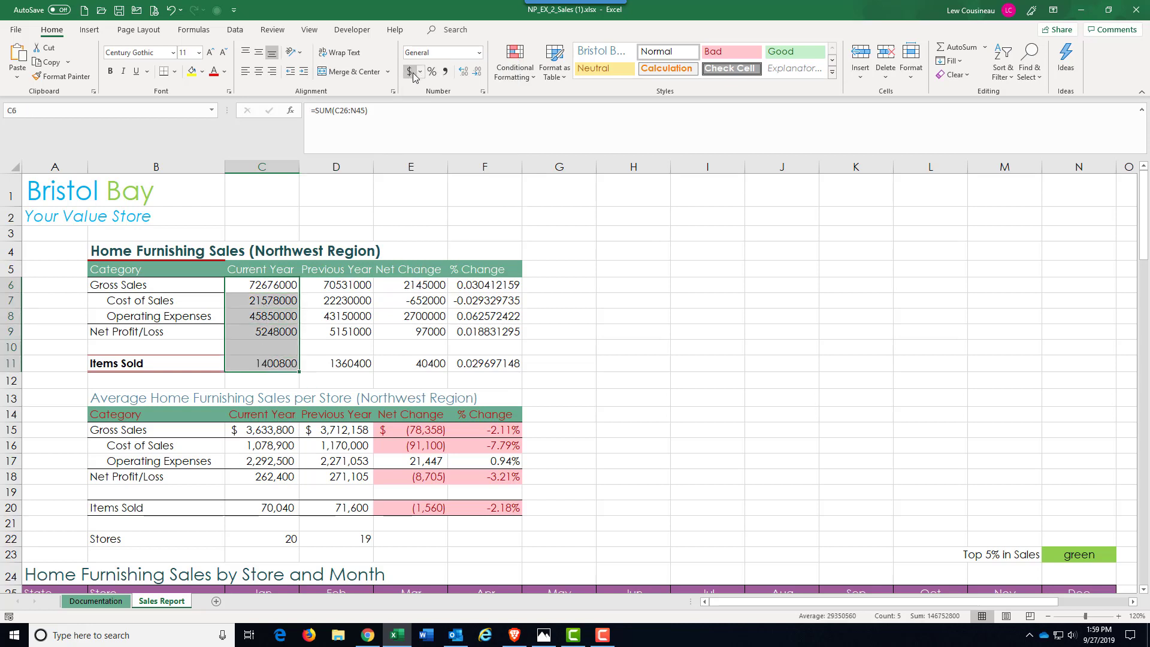
click(410, 71)
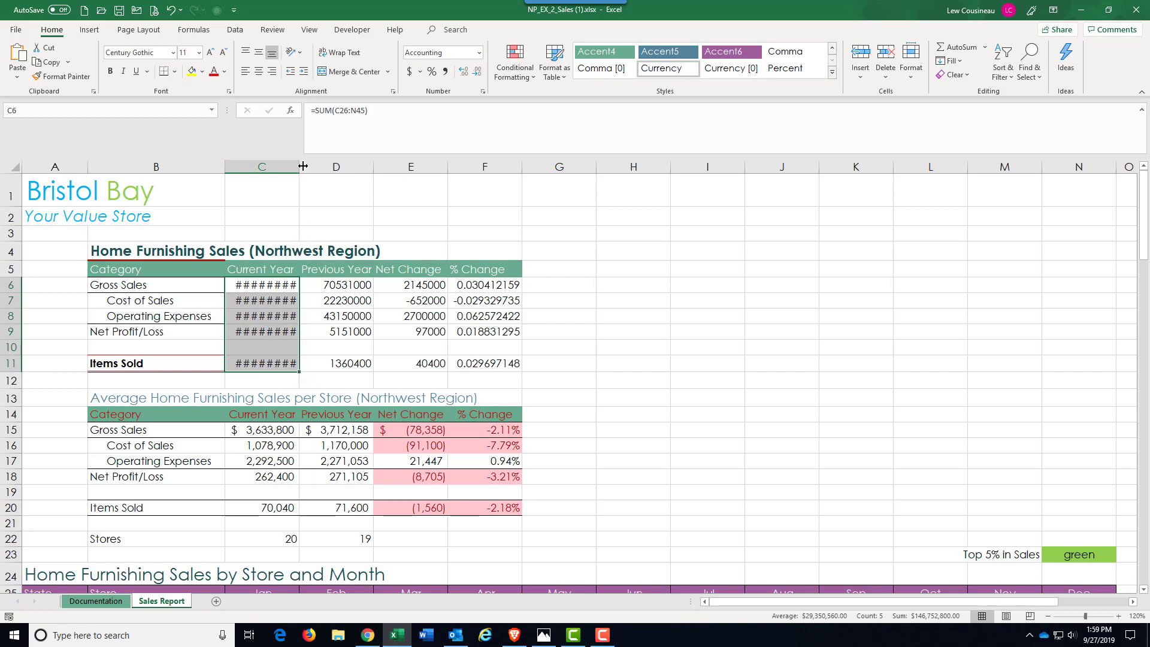
double_click(301, 165)
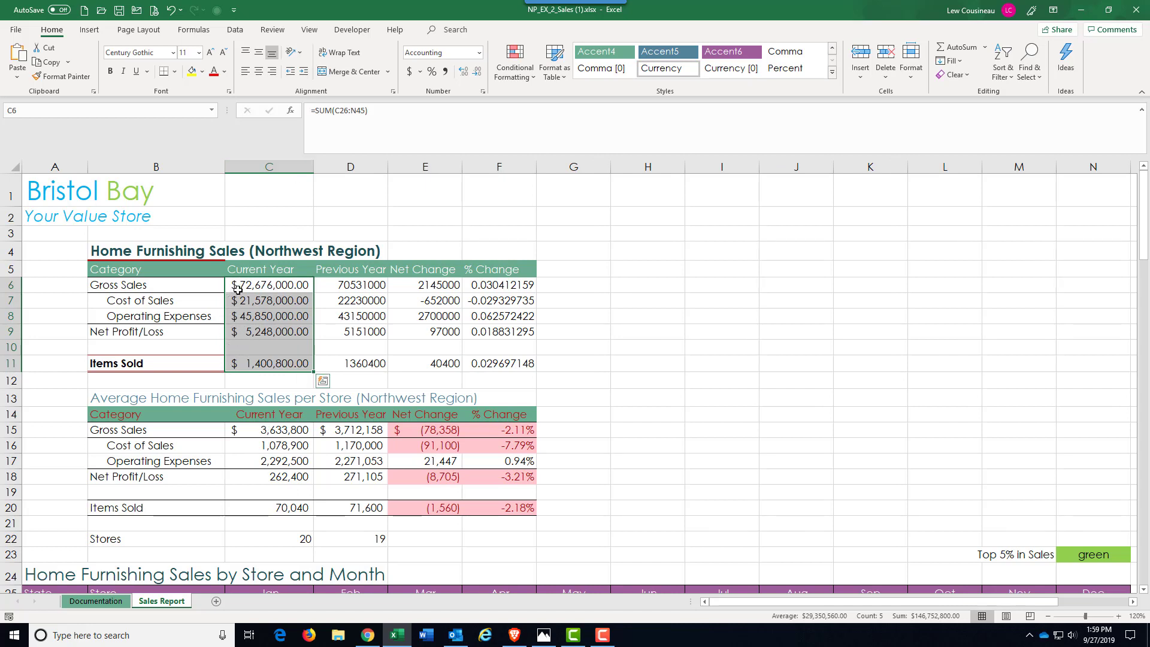
Replace the Current Year Net Profit/Loss in C9 with 1.
click(264, 328)
text(1)
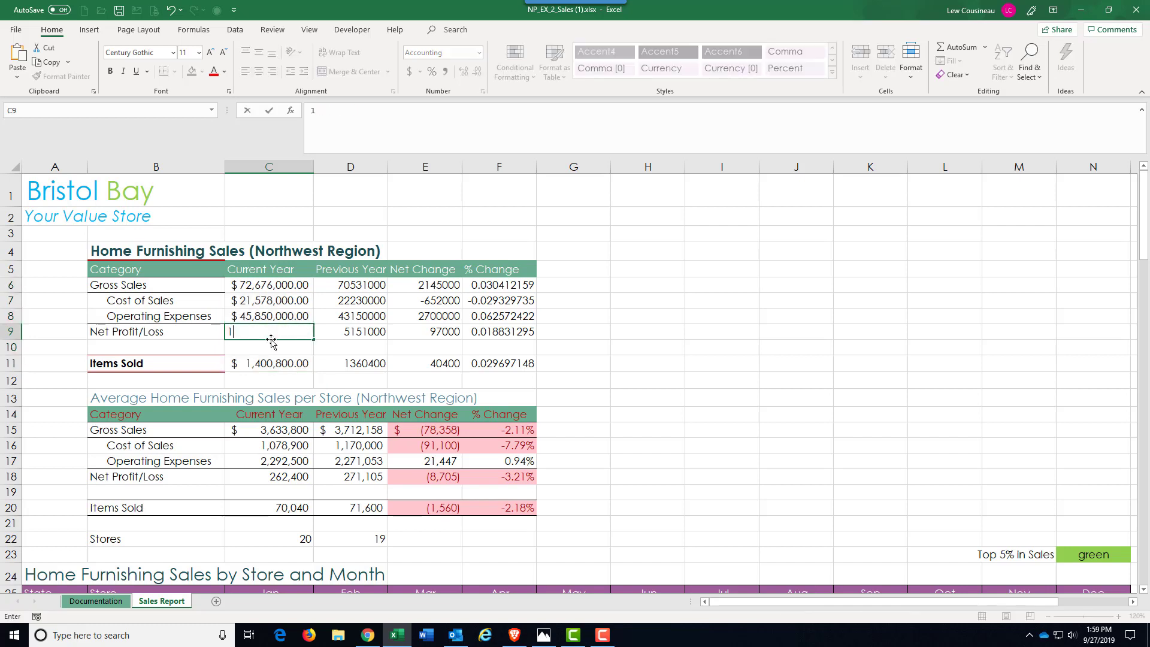
key(Return)
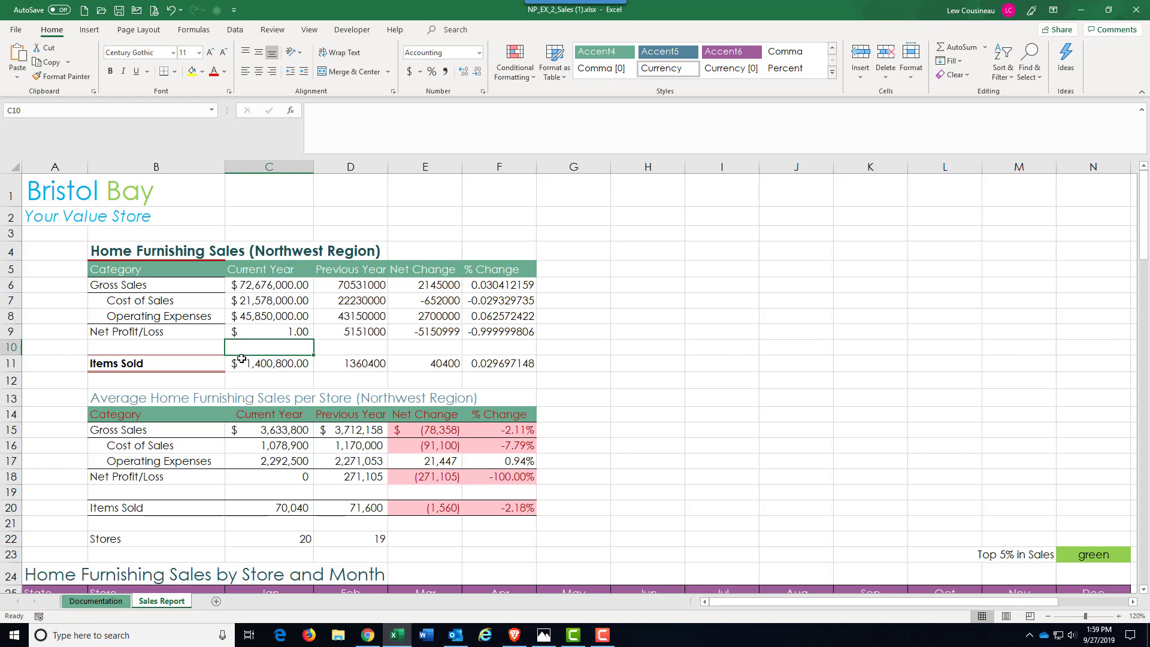
click(249, 330)
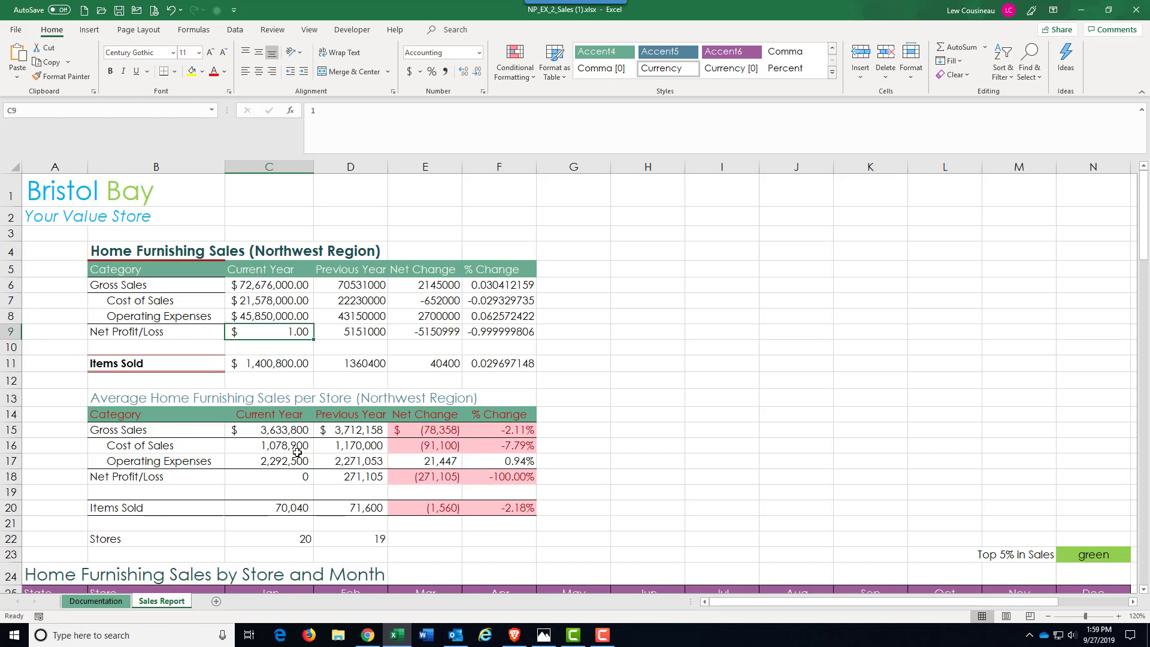
Replace the Current Year Operating Expenses in C8 with 0.
click(282, 317)
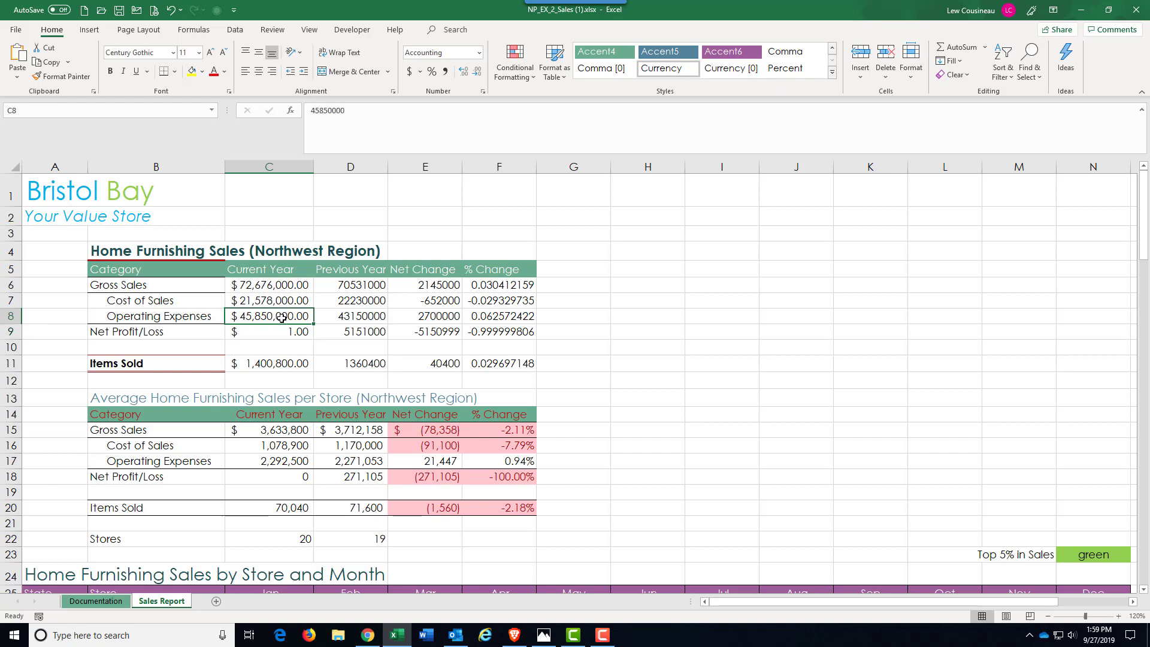
text(0)
key(Return)
click(282, 317)
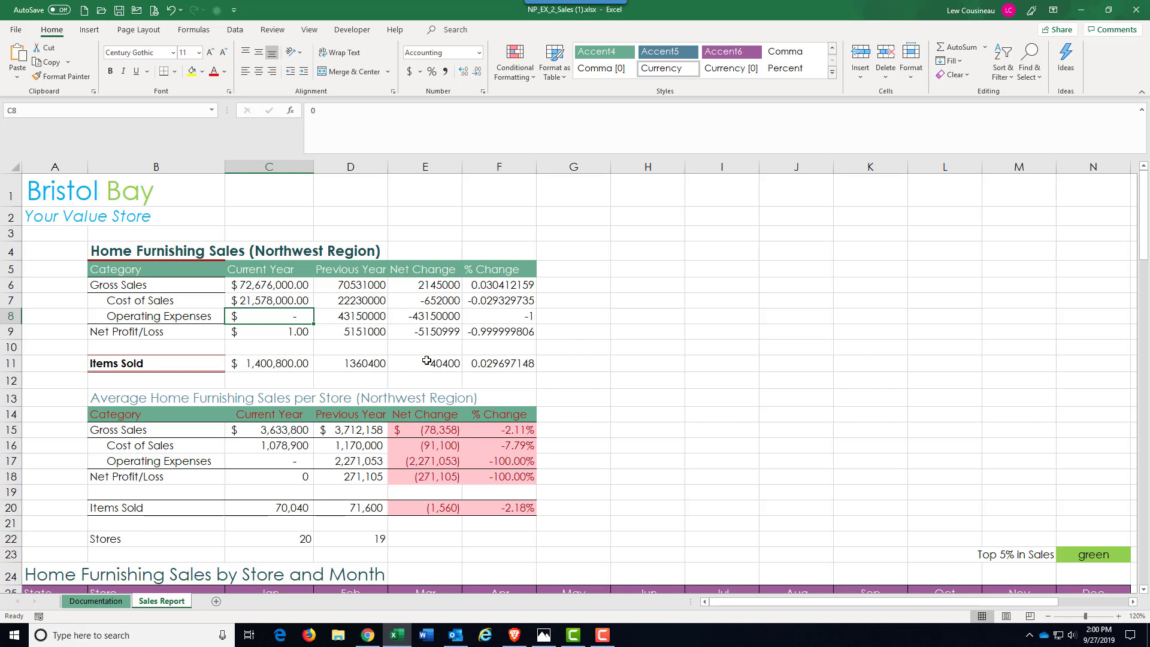
Enter a hyphen in the empty cell G8 and clear it again.
click(564, 322)
text(-)
key(Return)
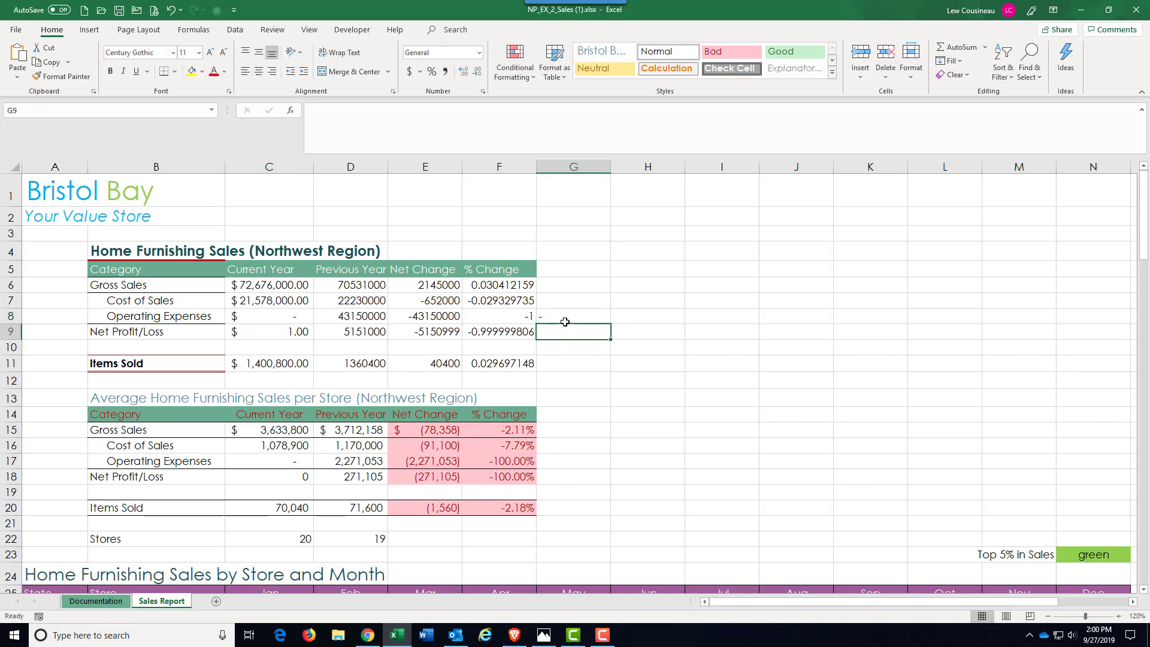
click(565, 321)
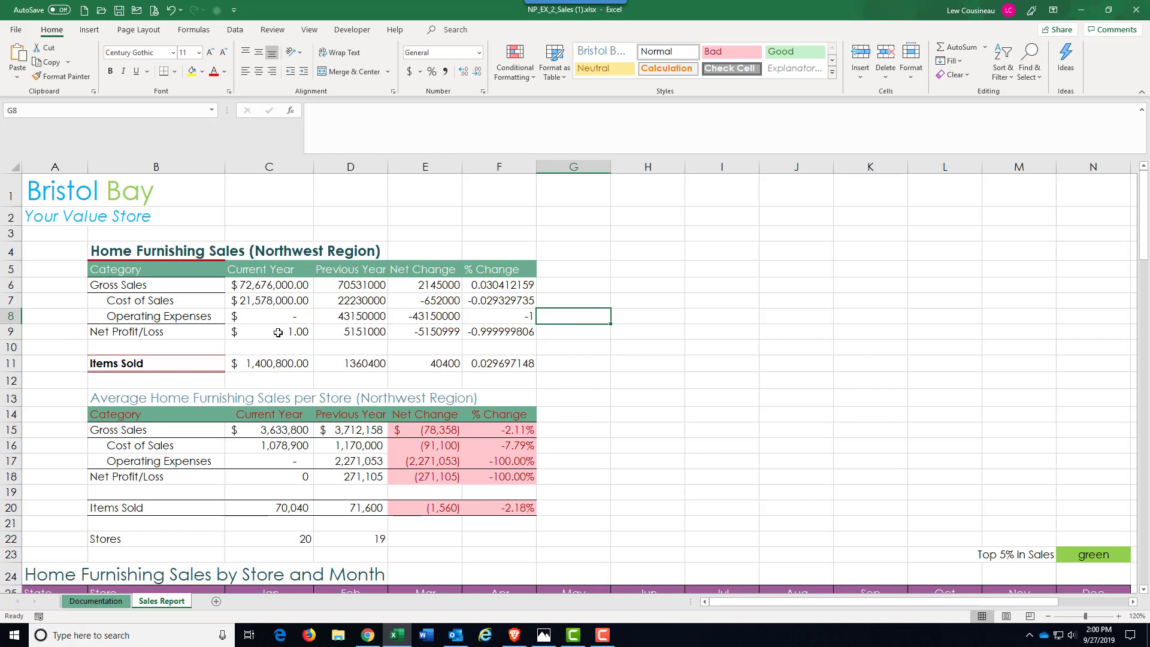
Apply the Currency number format to C6:C11 and check how the zero in C8 is shown.
click(271, 310)
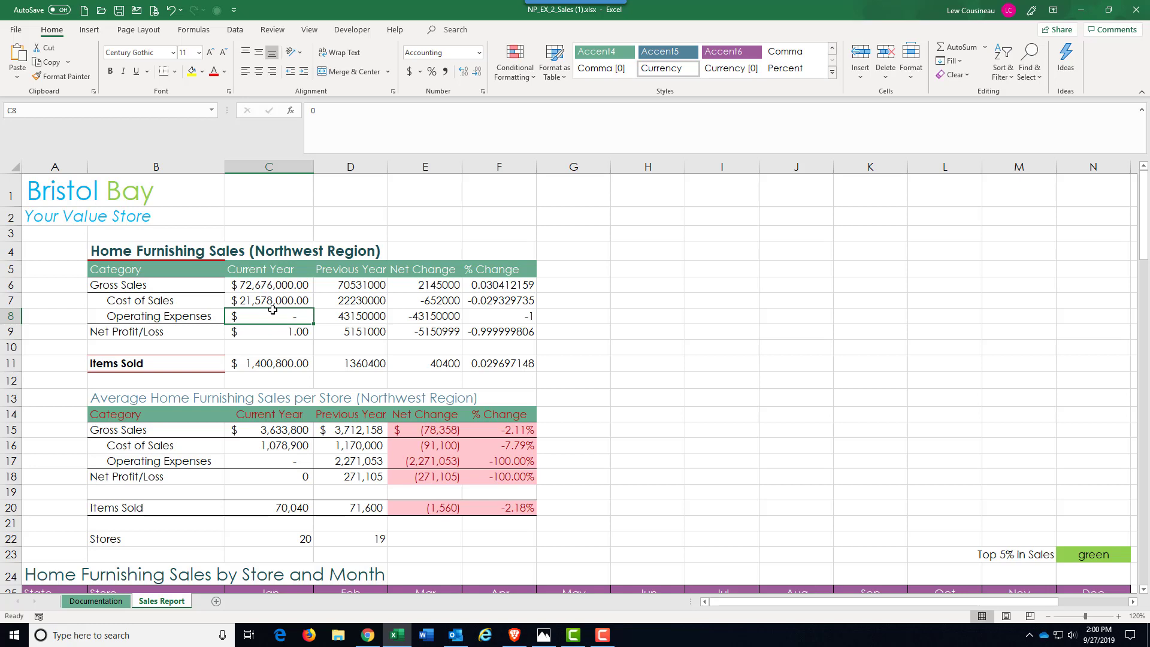
drag(259, 288, 267, 363)
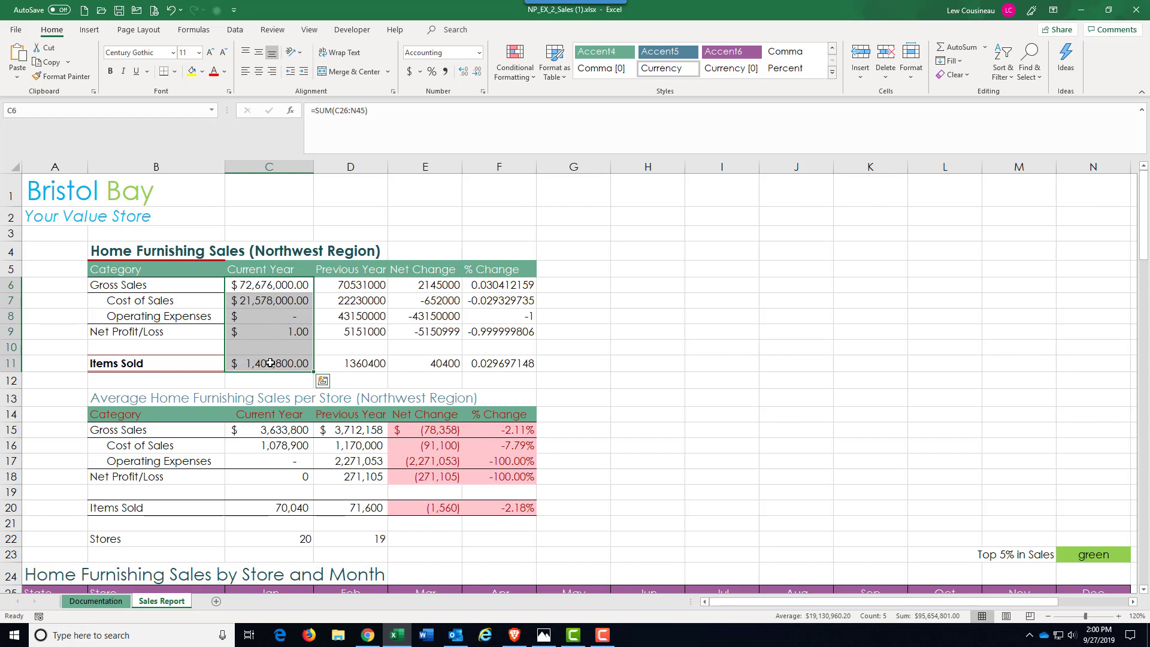
click(479, 53)
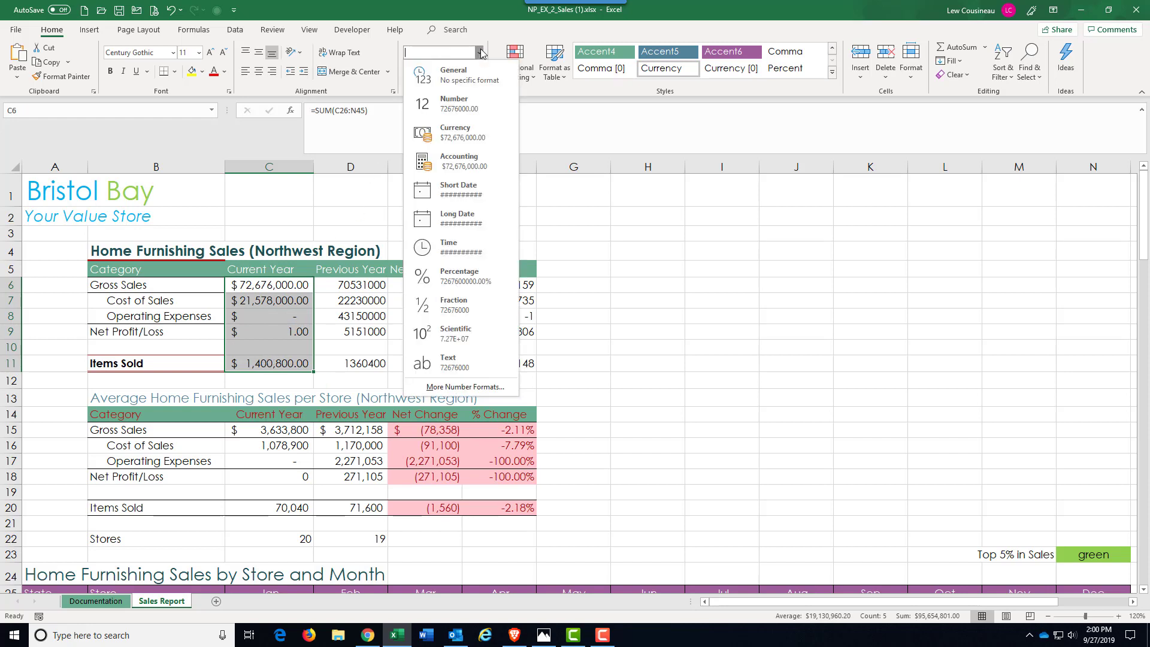
click(468, 134)
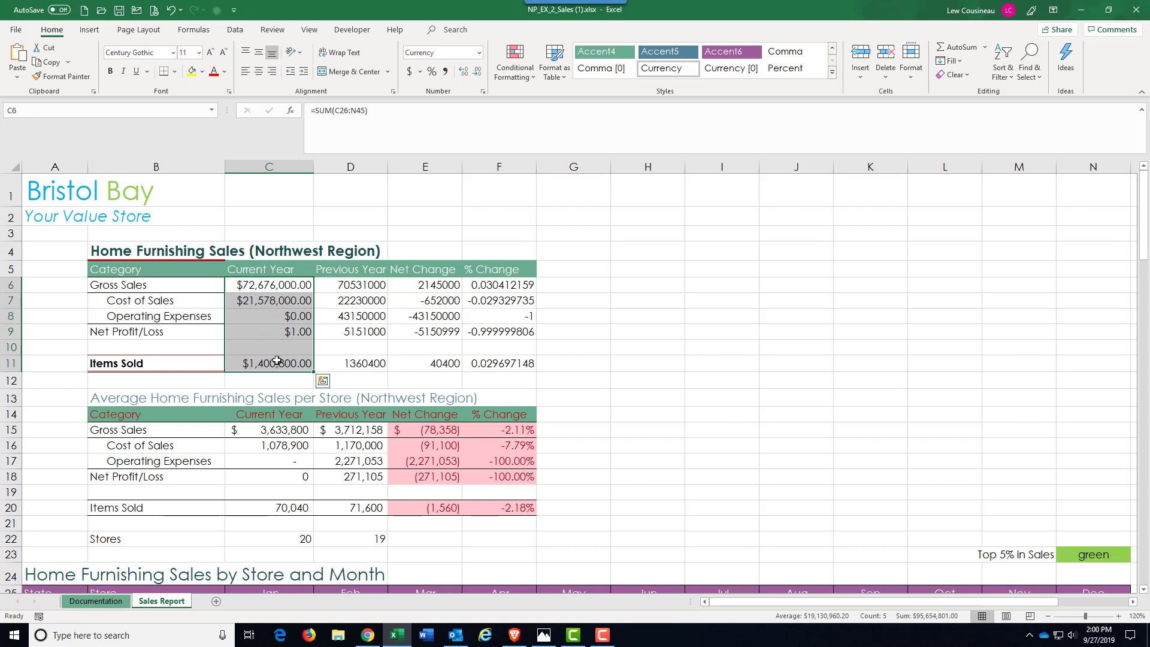
click(290, 317)
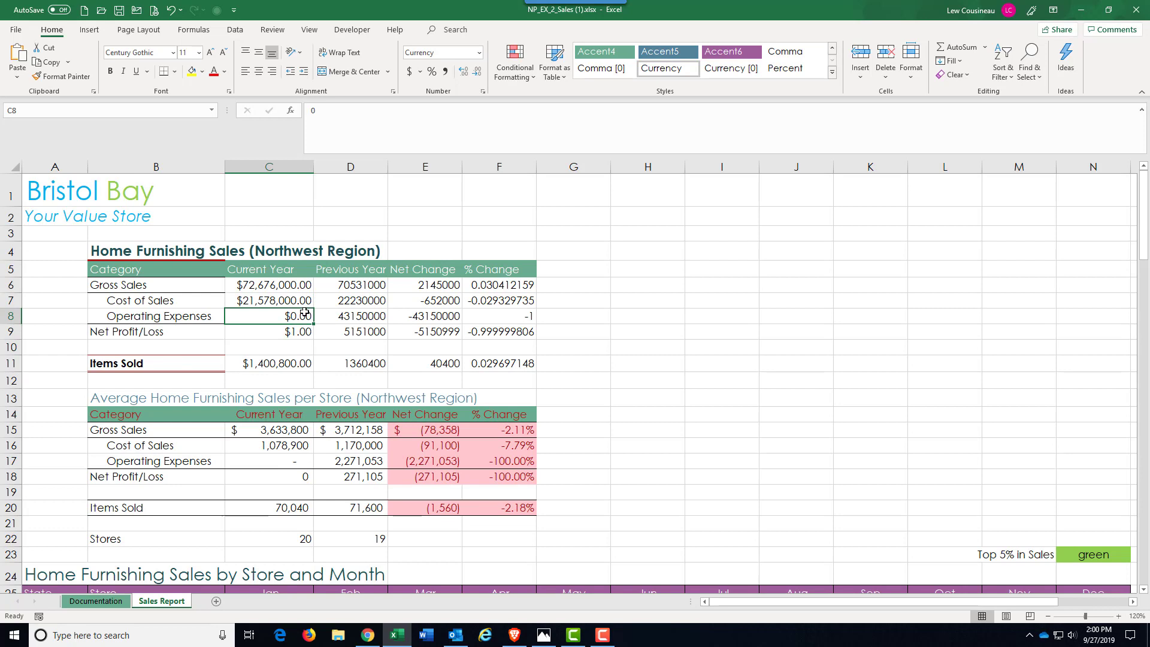
Reapply the Accounting number format to the Current Year figures in C6:C11.
drag(286, 287, 287, 363)
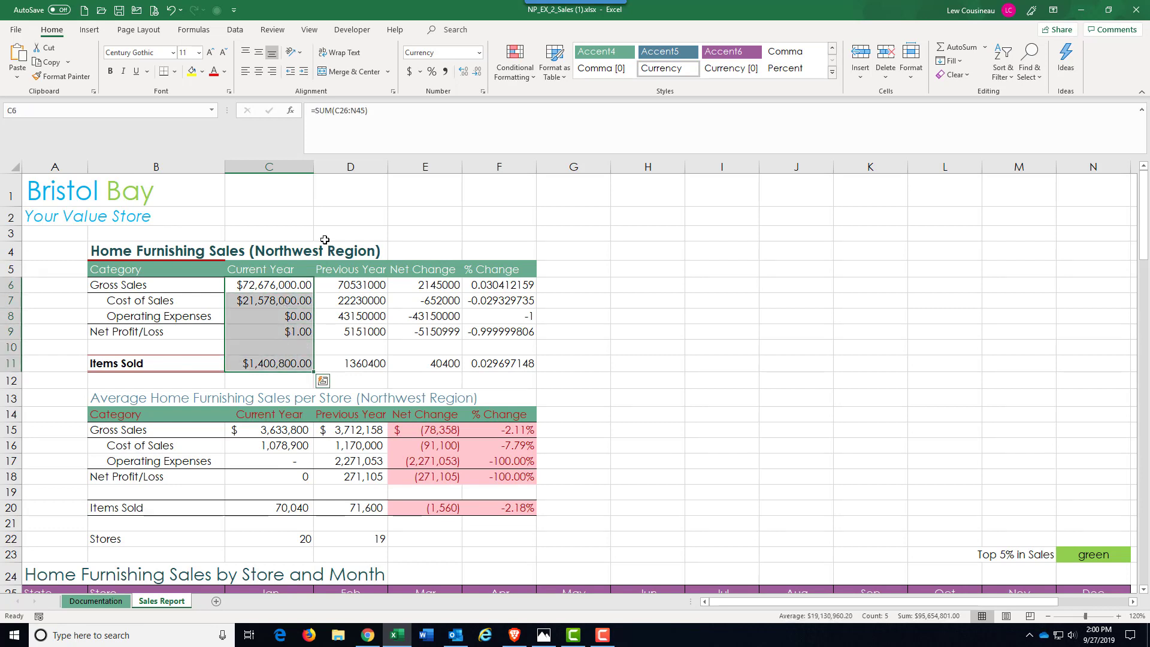
click(408, 73)
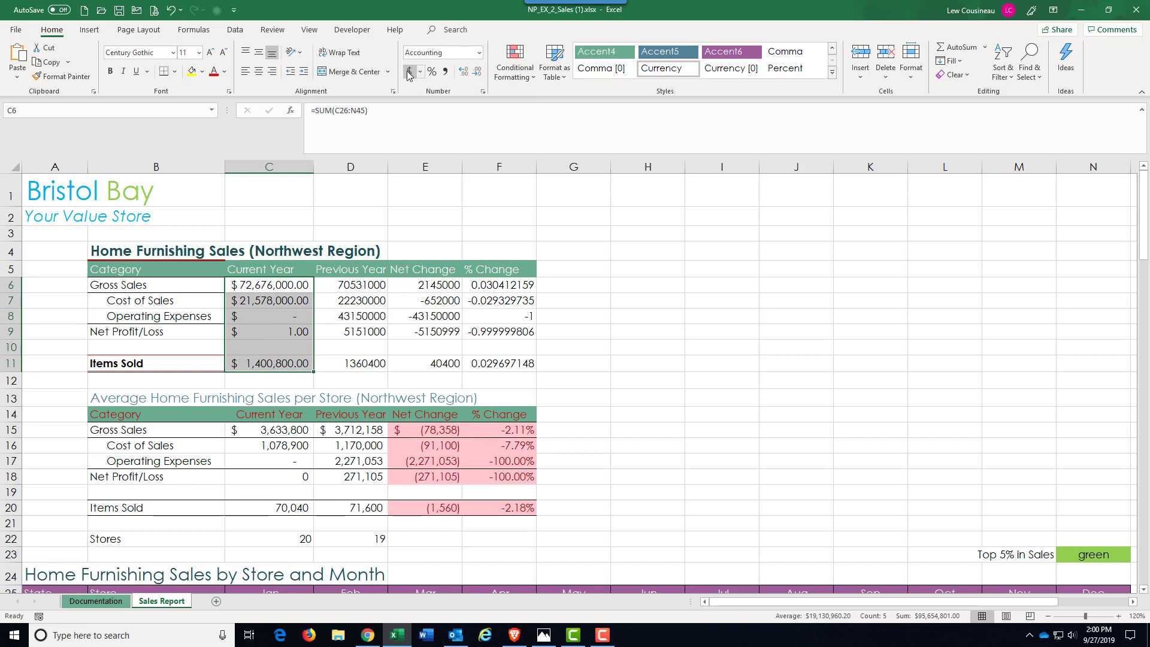
click(299, 319)
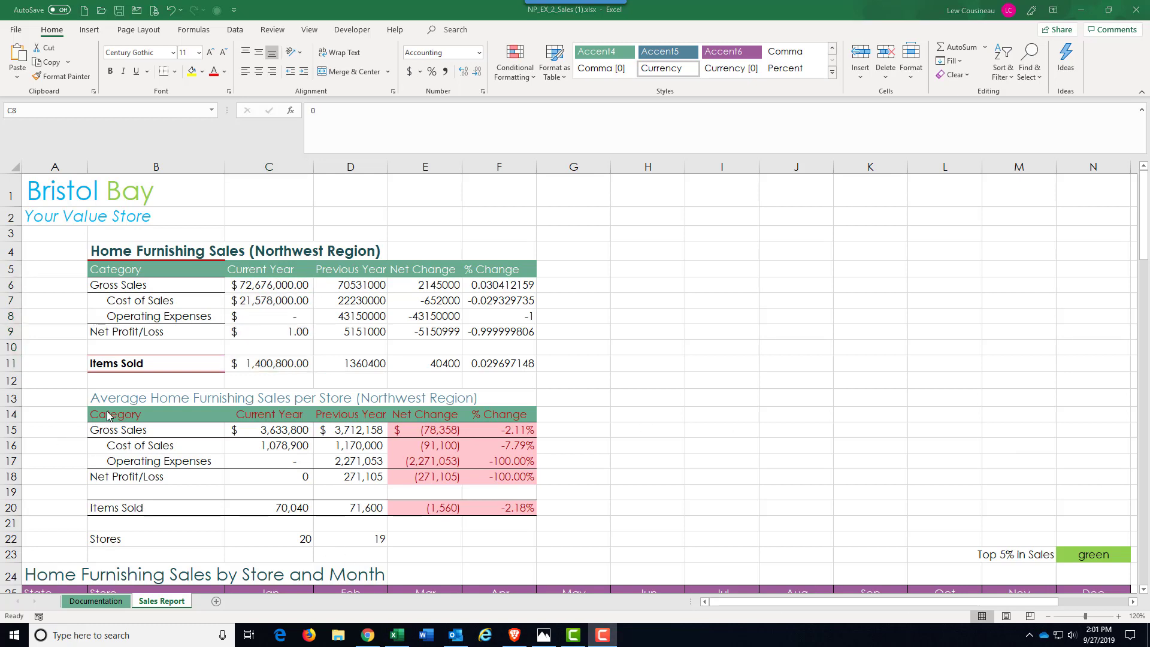
In the Format Cells settings for C6:C11, set Accounting to 0 decimal places and browse the available currency symbols.
click(295, 372)
drag(288, 286, 285, 363)
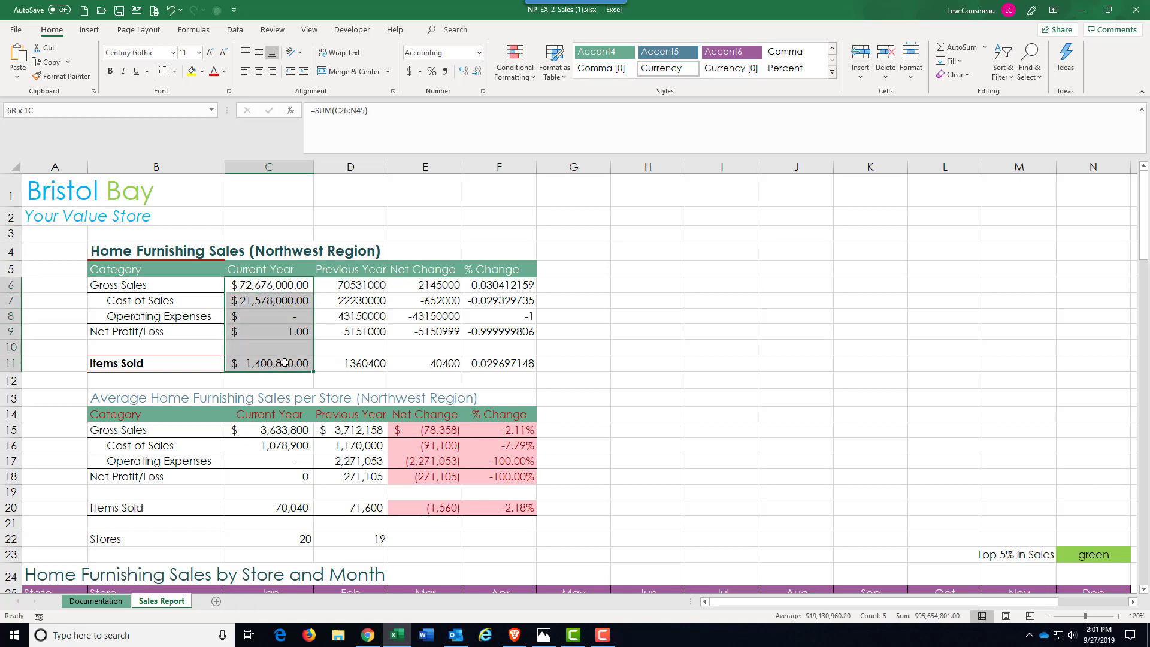
click(484, 96)
drag(703, 74, 501, 111)
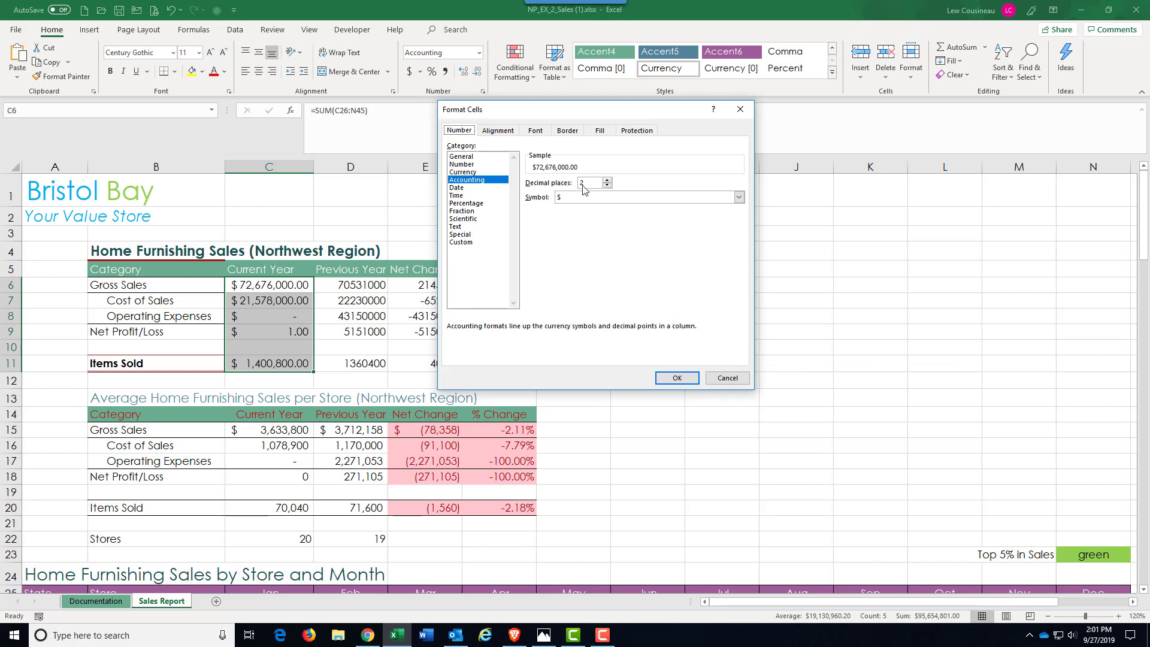
click(607, 185)
click(738, 197)
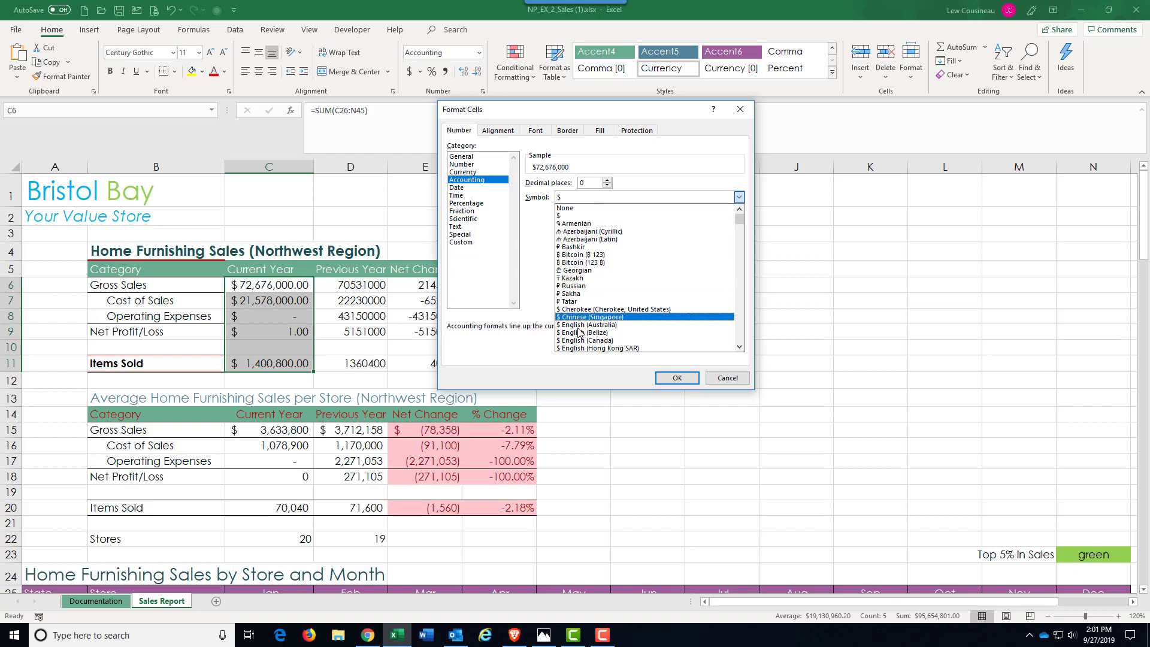
scroll(579, 329, down, 2)
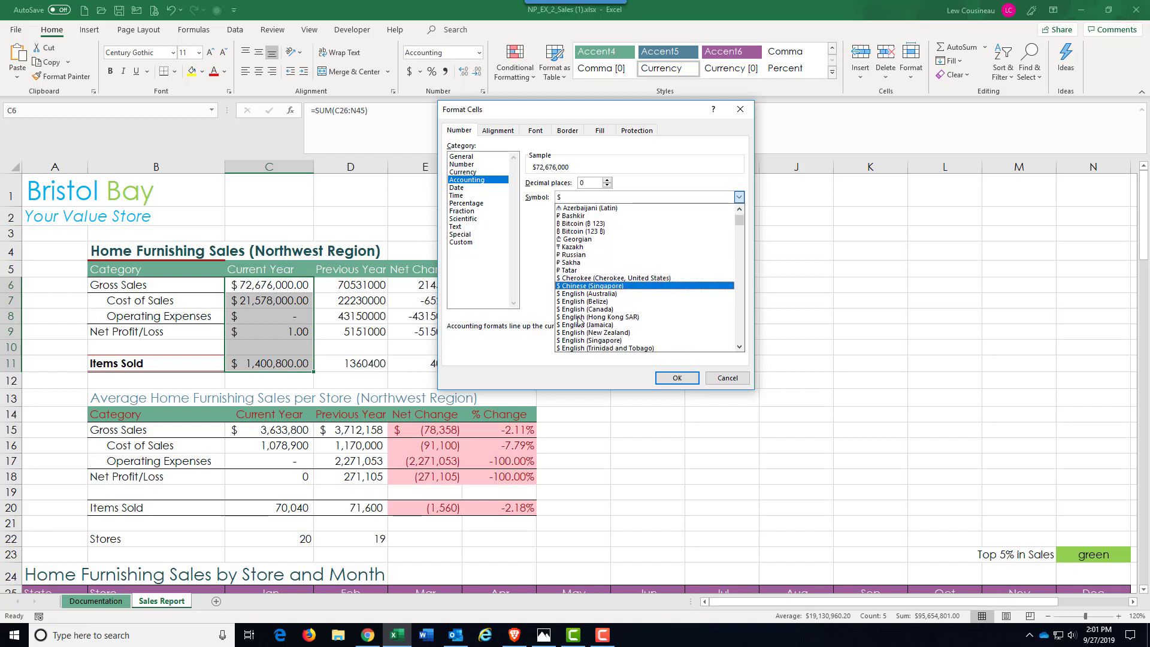
scroll(579, 322, down, 3)
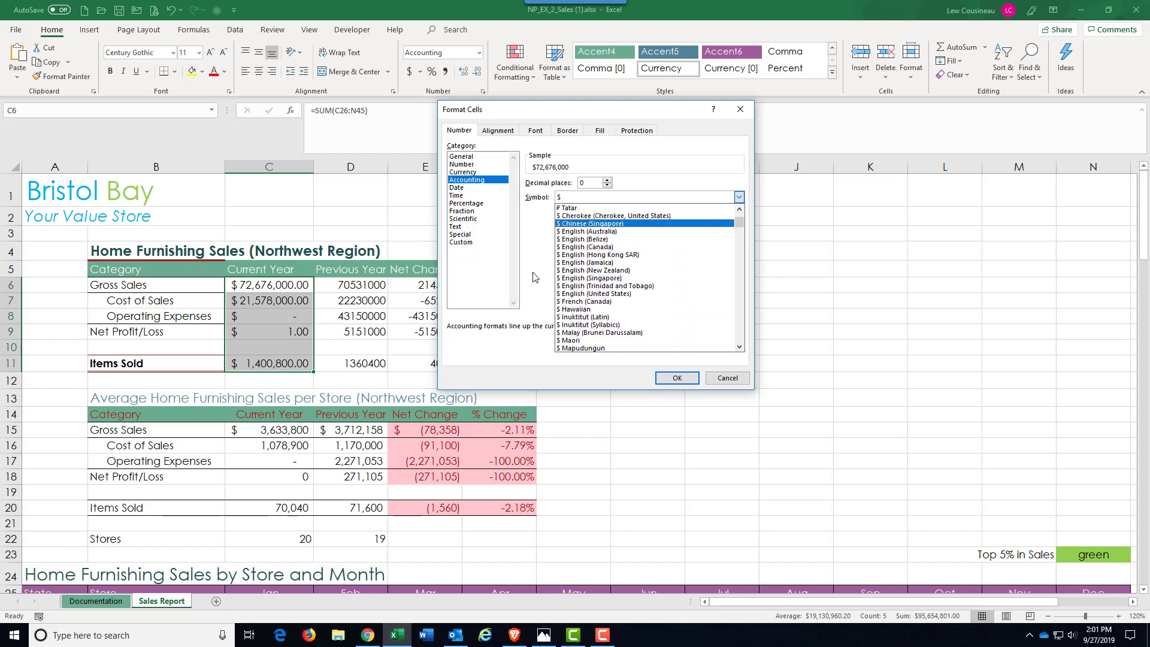
Try the Currency category with red parenthesised negative numbers for C6:C11, and switch the category back to Accounting.
click(464, 172)
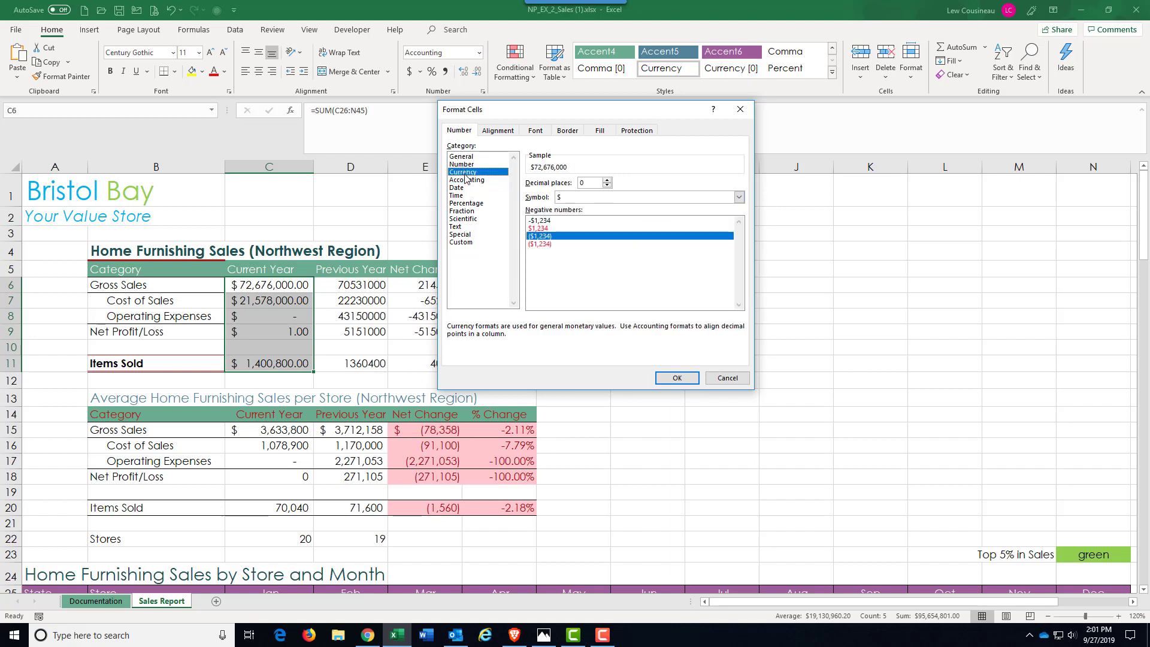
click(589, 197)
click(589, 198)
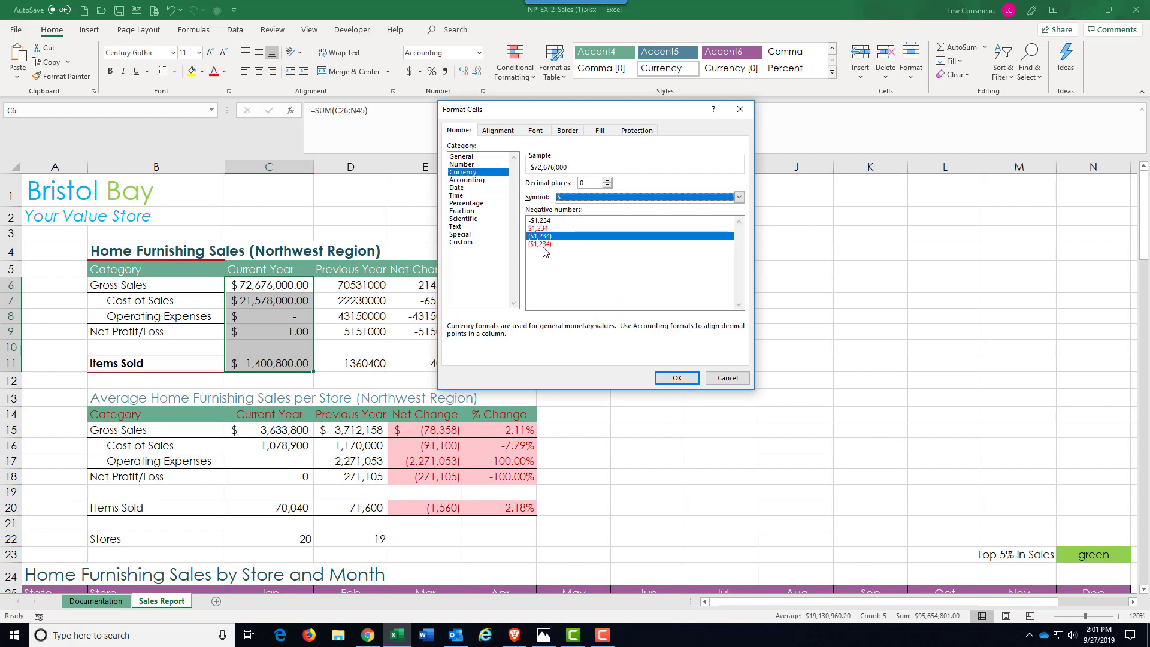
key(Tab)
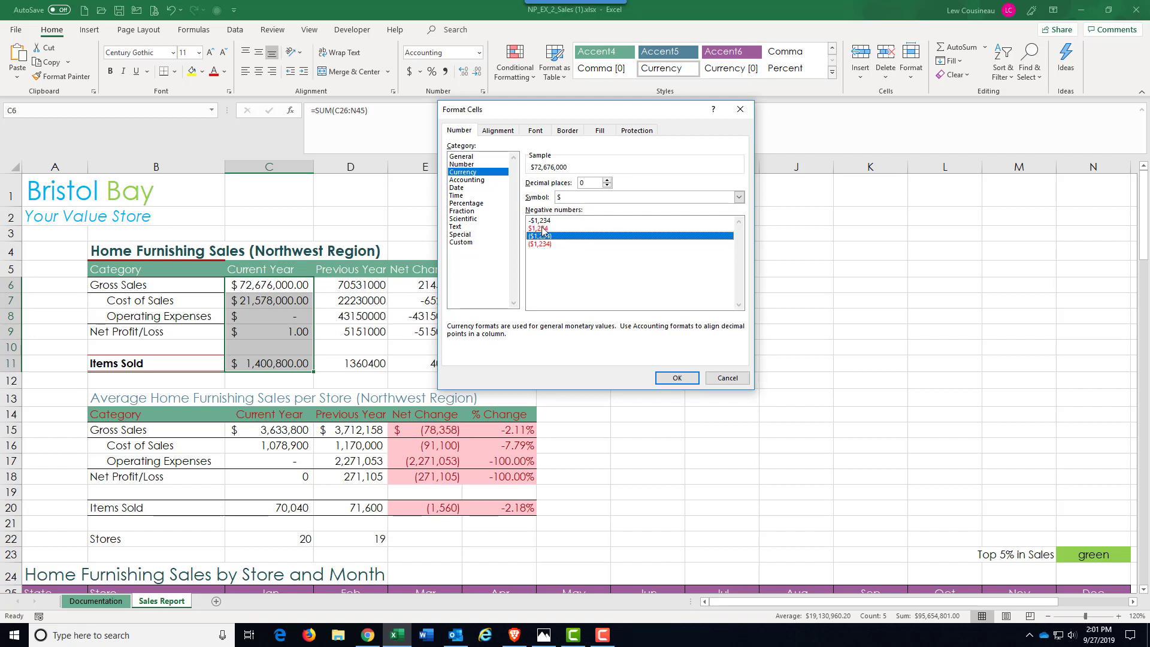
click(530, 243)
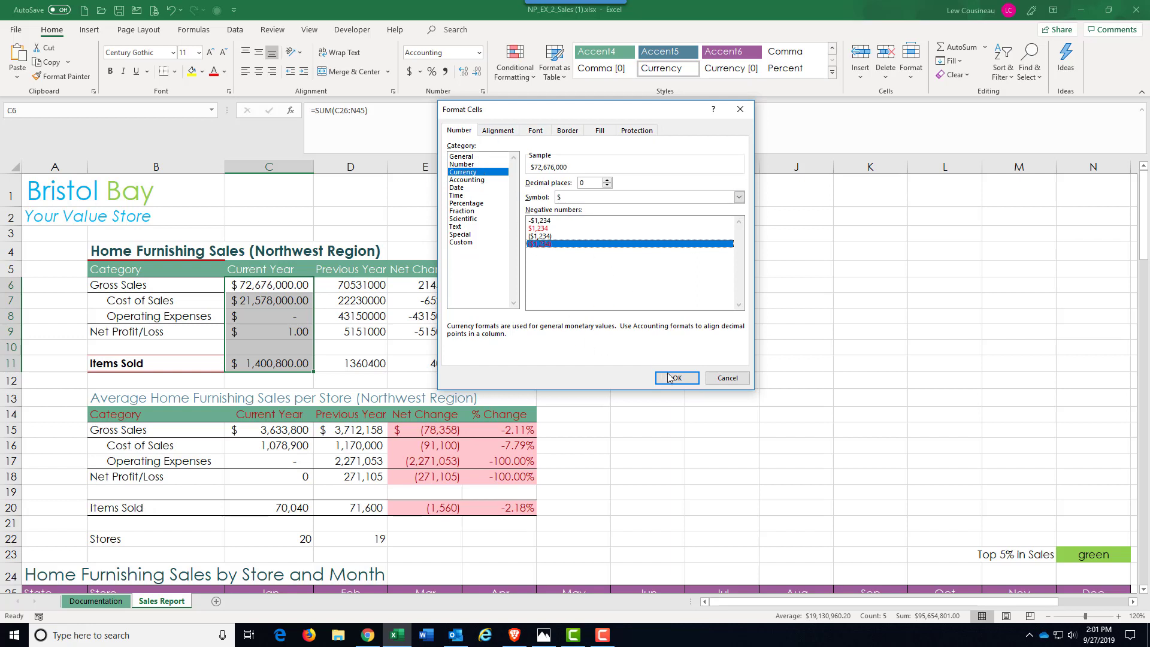
click(477, 187)
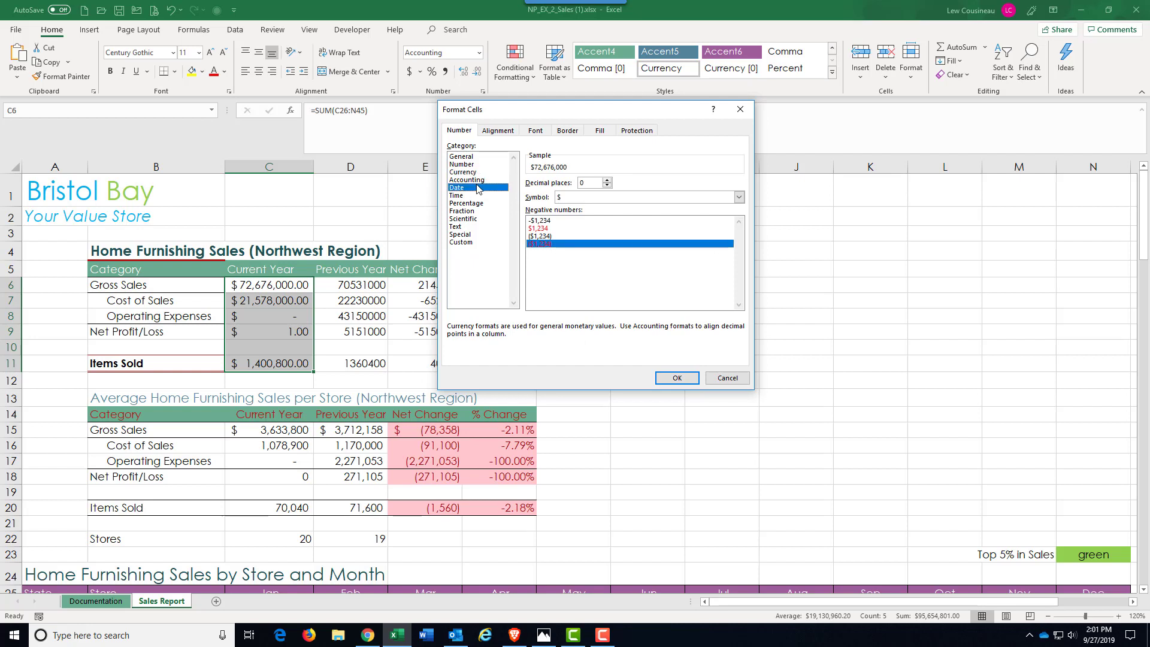
click(475, 180)
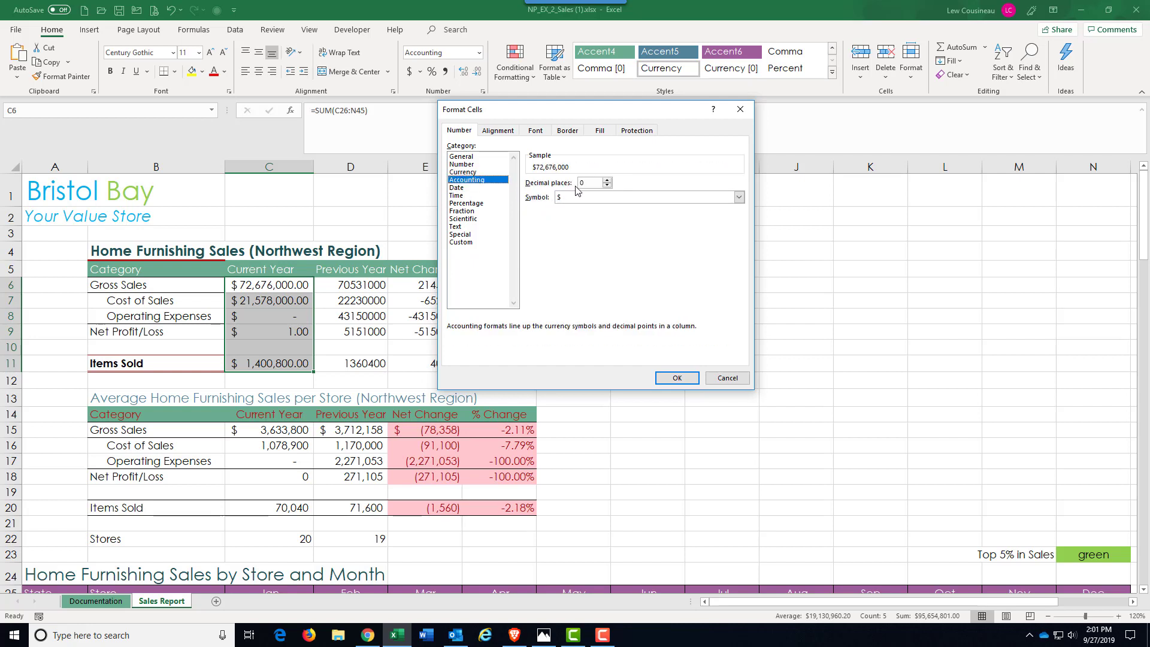
Apply the Accounting format with 0 decimal places and the $ symbol to C6:C11.
click(676, 378)
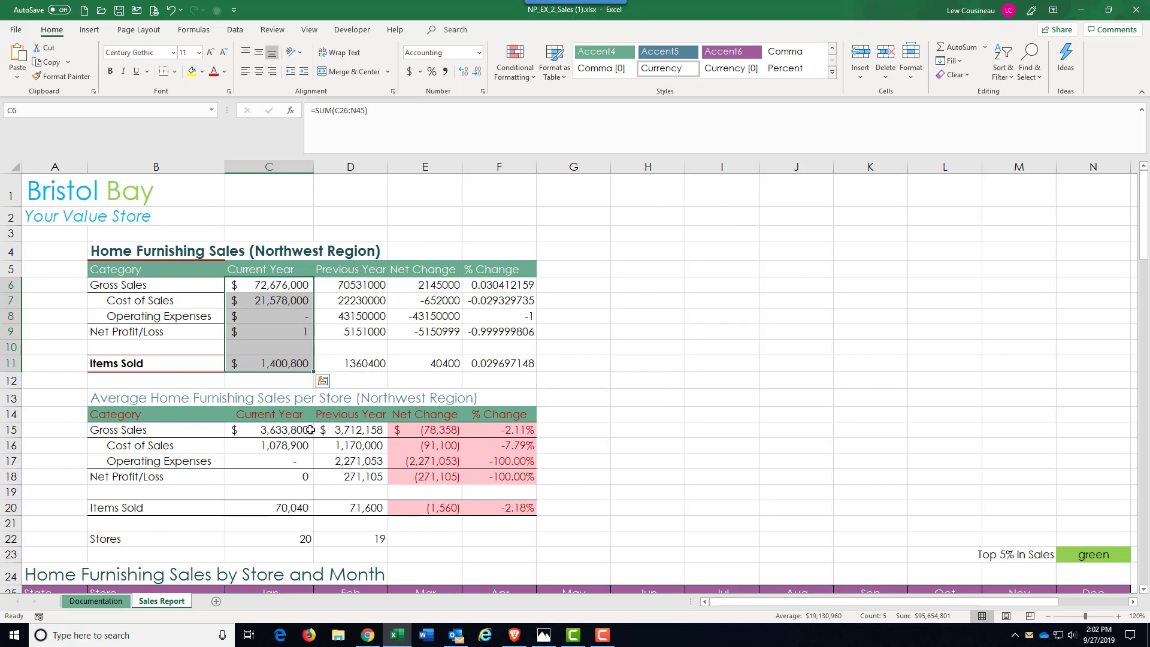
Apply the Accounting format to C15, check its number format settings, and reduce it to 0 decimal places.
click(288, 435)
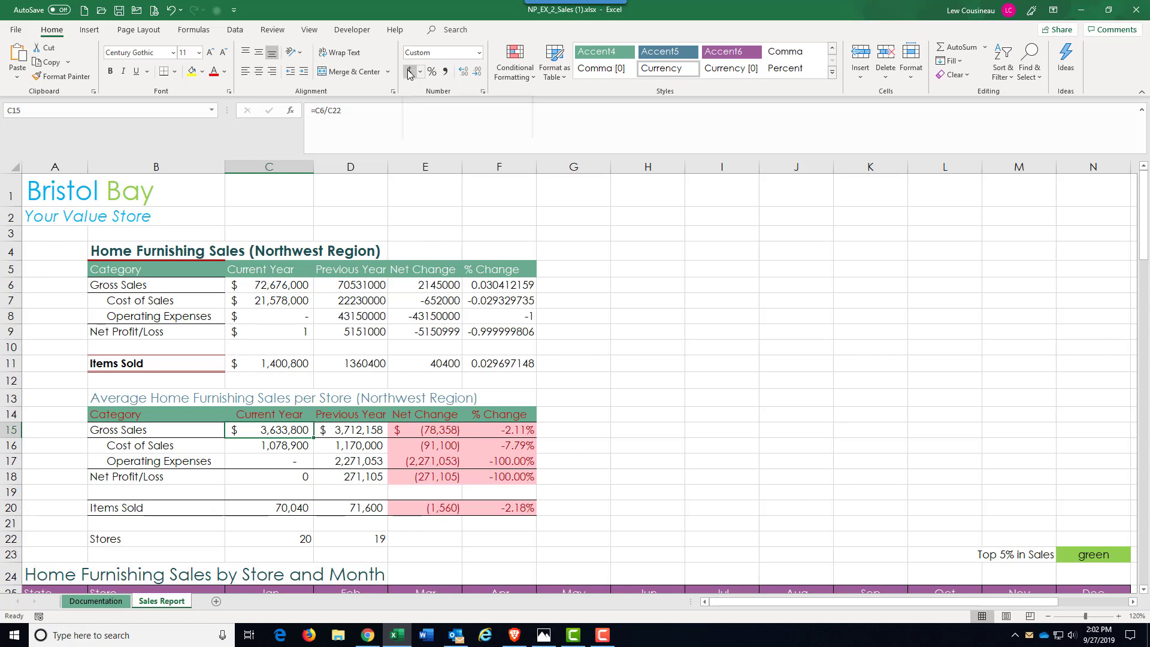
click(409, 73)
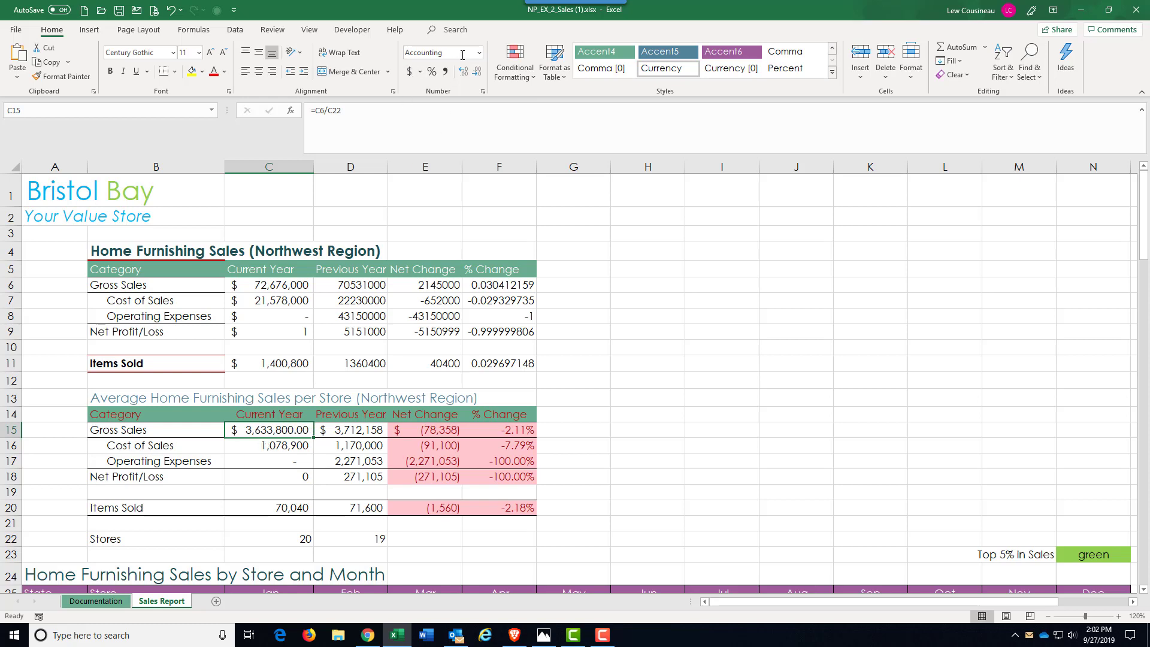
click(482, 92)
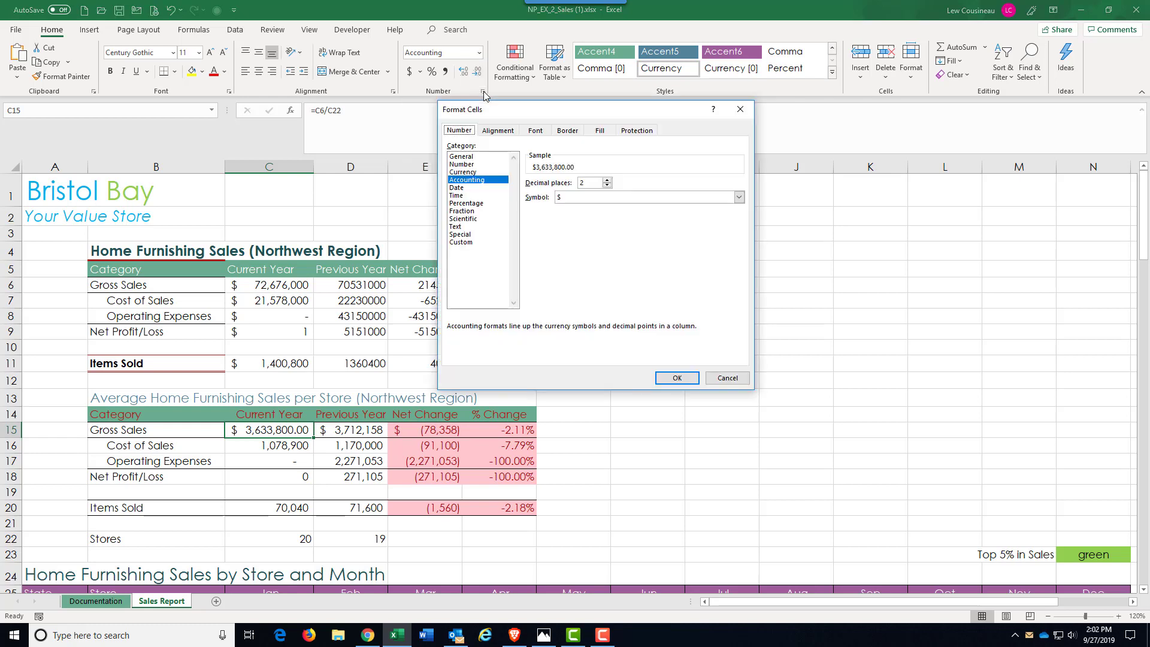
click(725, 379)
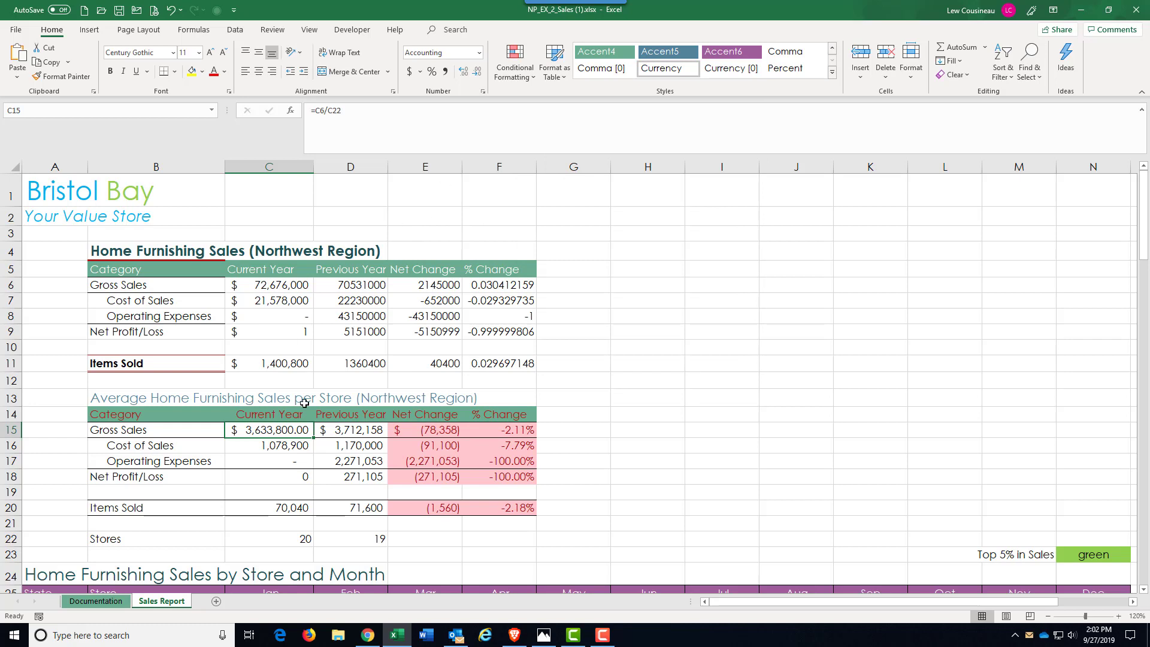
click(478, 76)
click(478, 76)
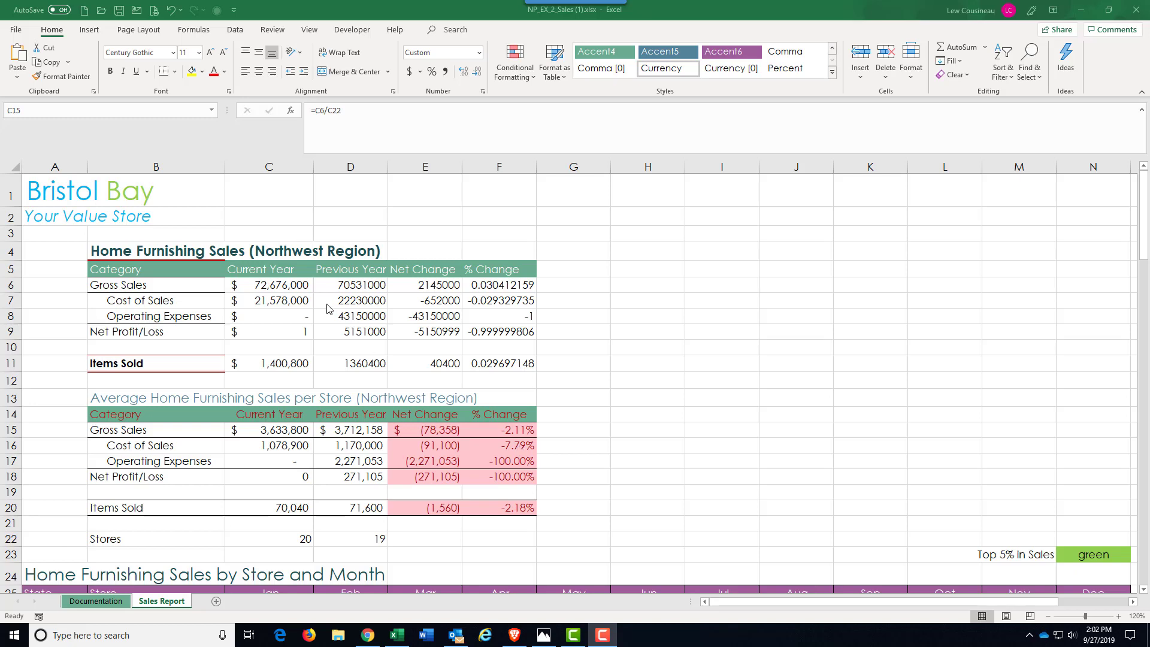
Apply the Accounting format to C6:E11 and autofit columns D and E to their contents.
click(260, 285)
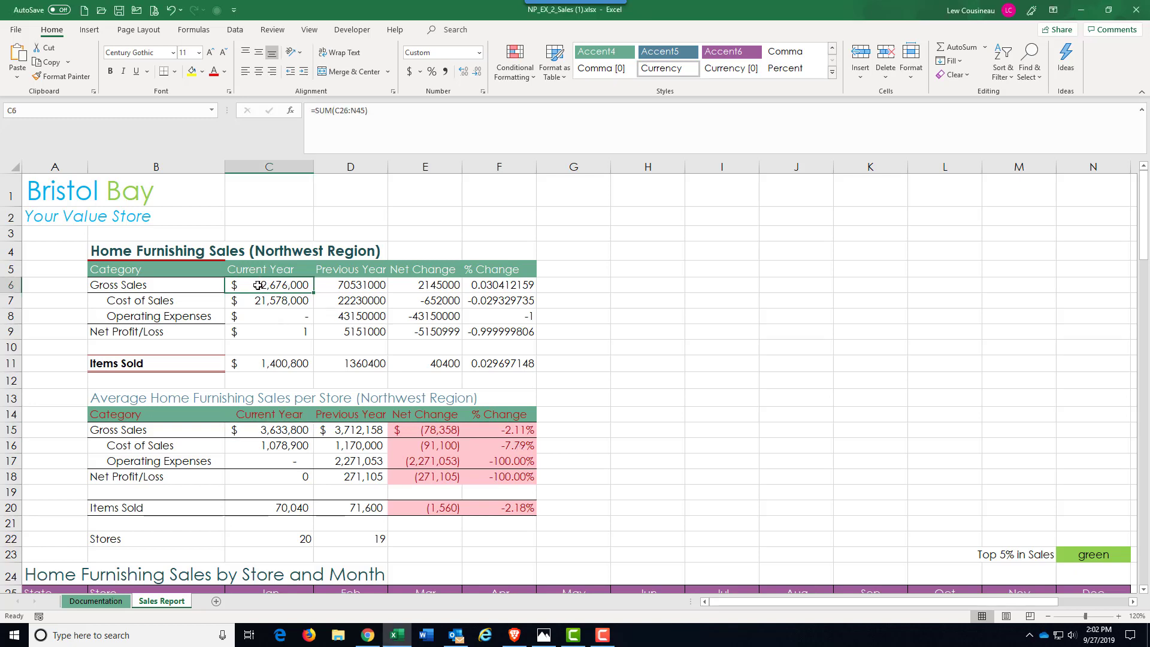
drag(258, 286, 417, 368)
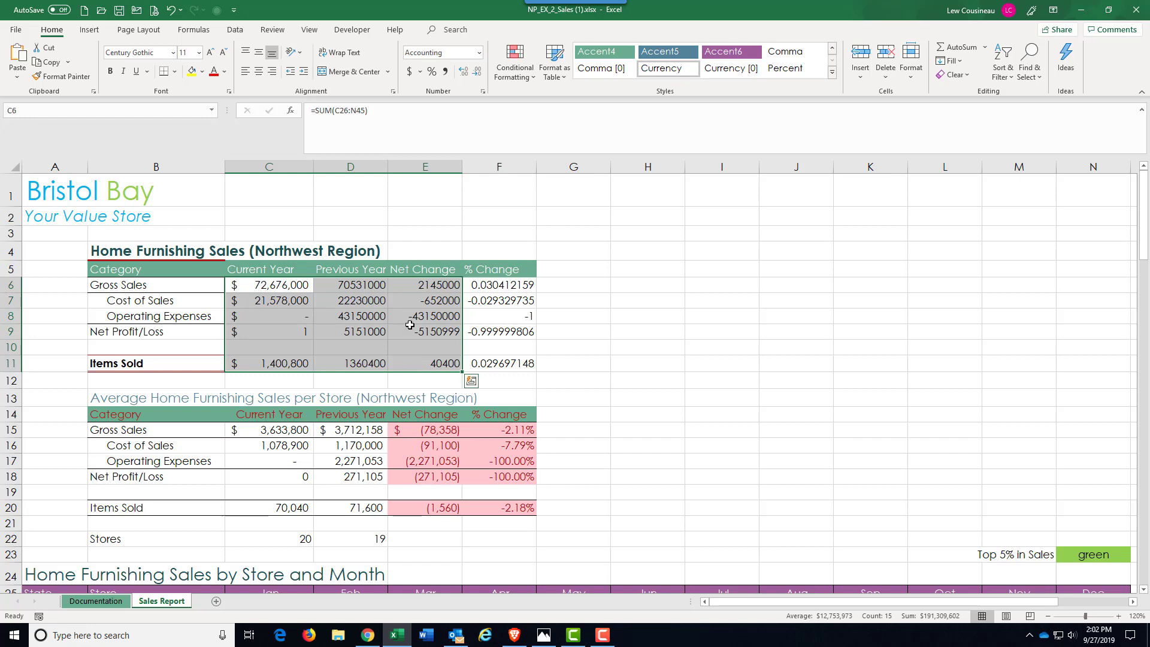
click(410, 76)
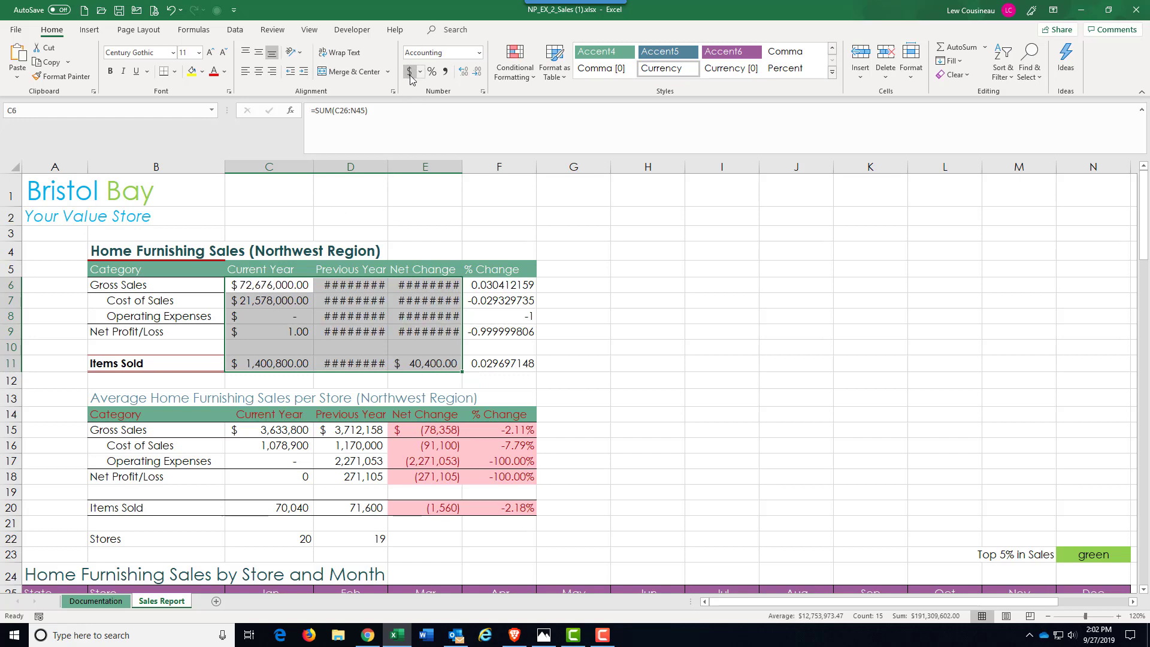
double_click(387, 167)
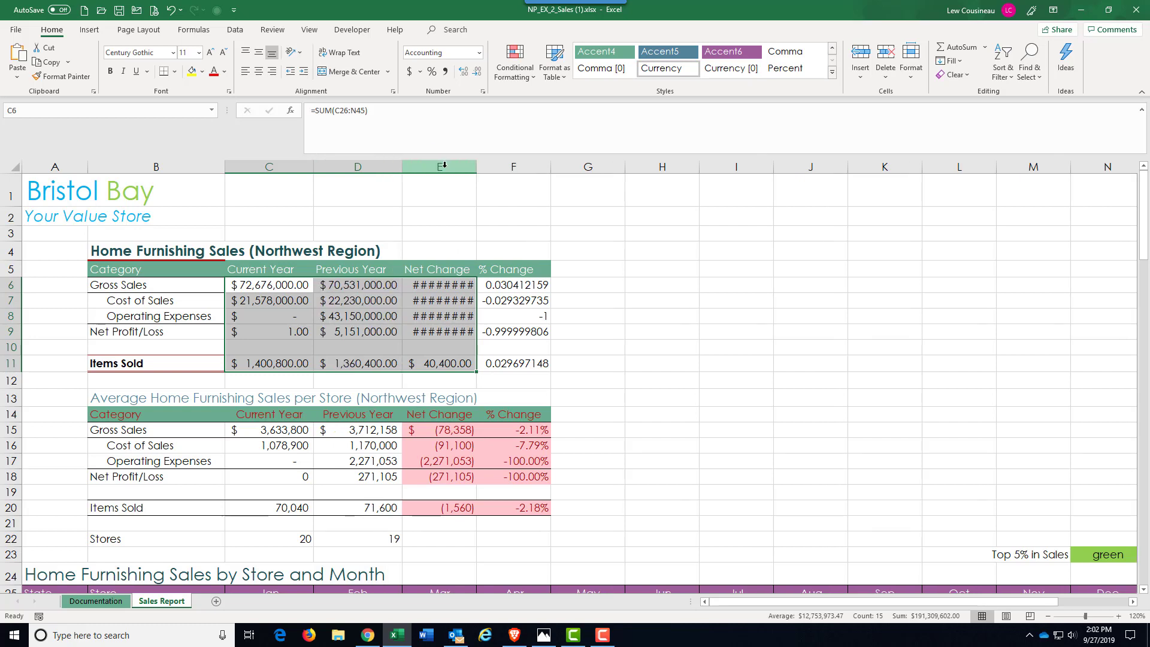
double_click(476, 167)
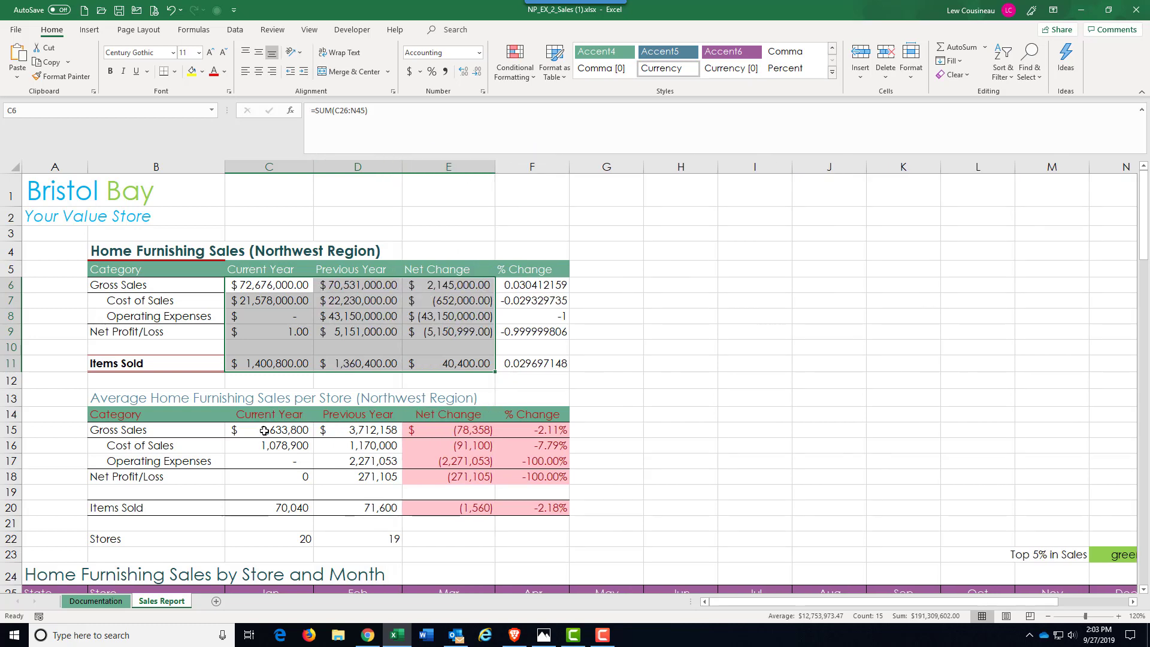
Format the average sales figures in C15:E20 as Accounting with the $ symbol and 0 decimal places.
drag(264, 431, 482, 504)
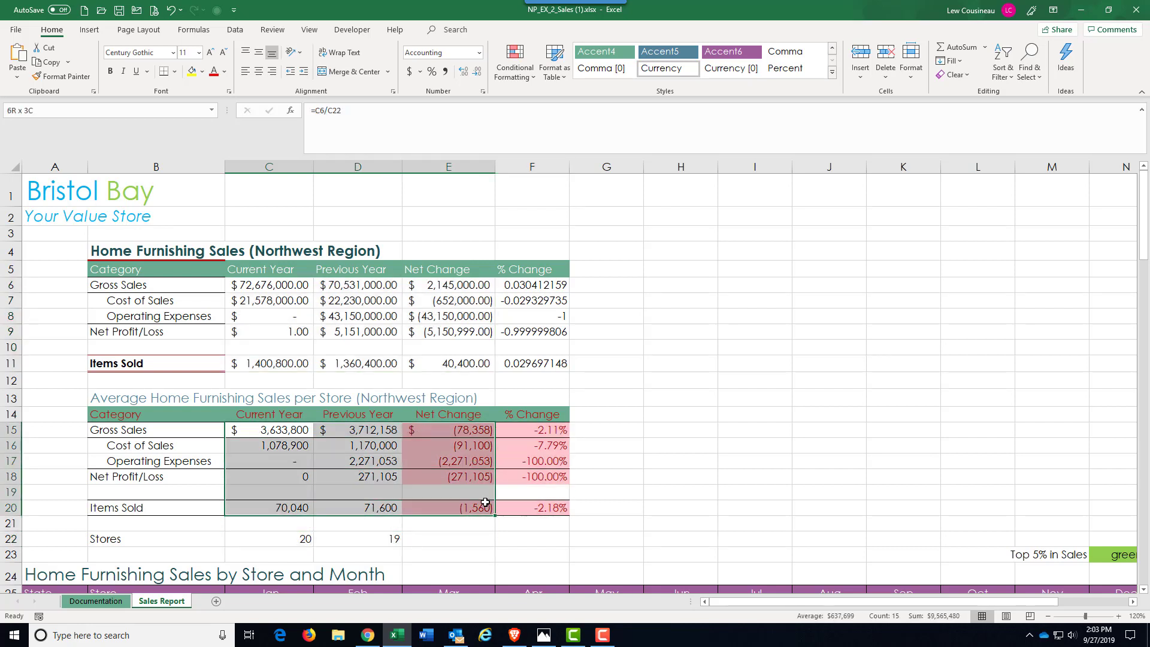
click(410, 72)
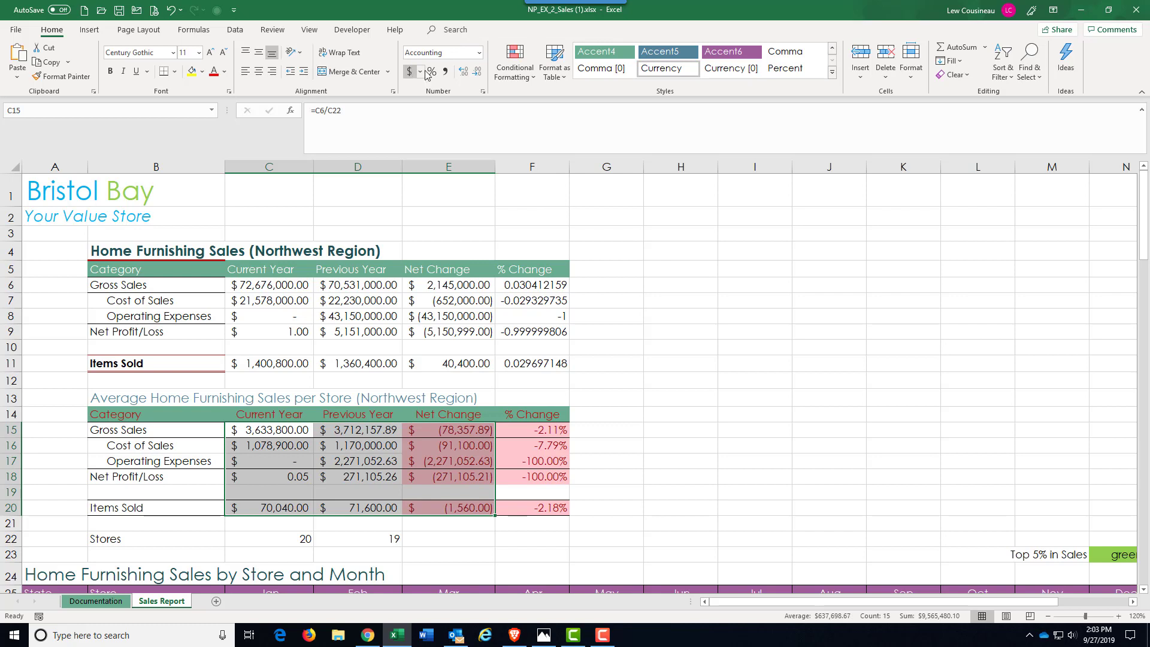
click(483, 92)
click(581, 182)
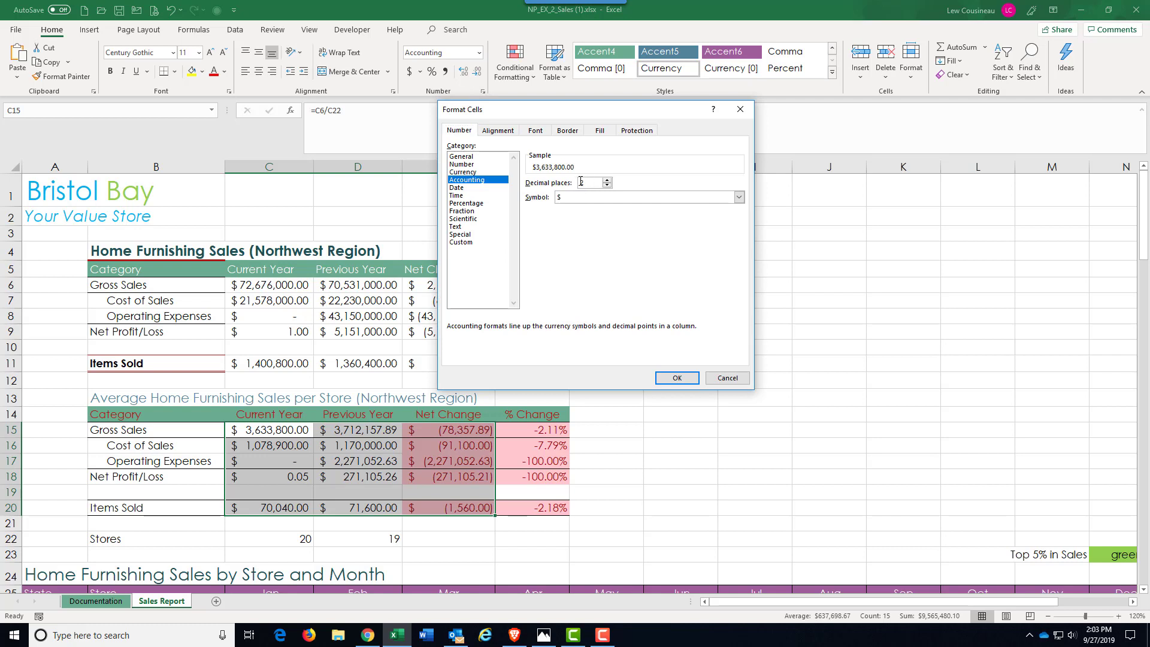
text(0)
key(Return)
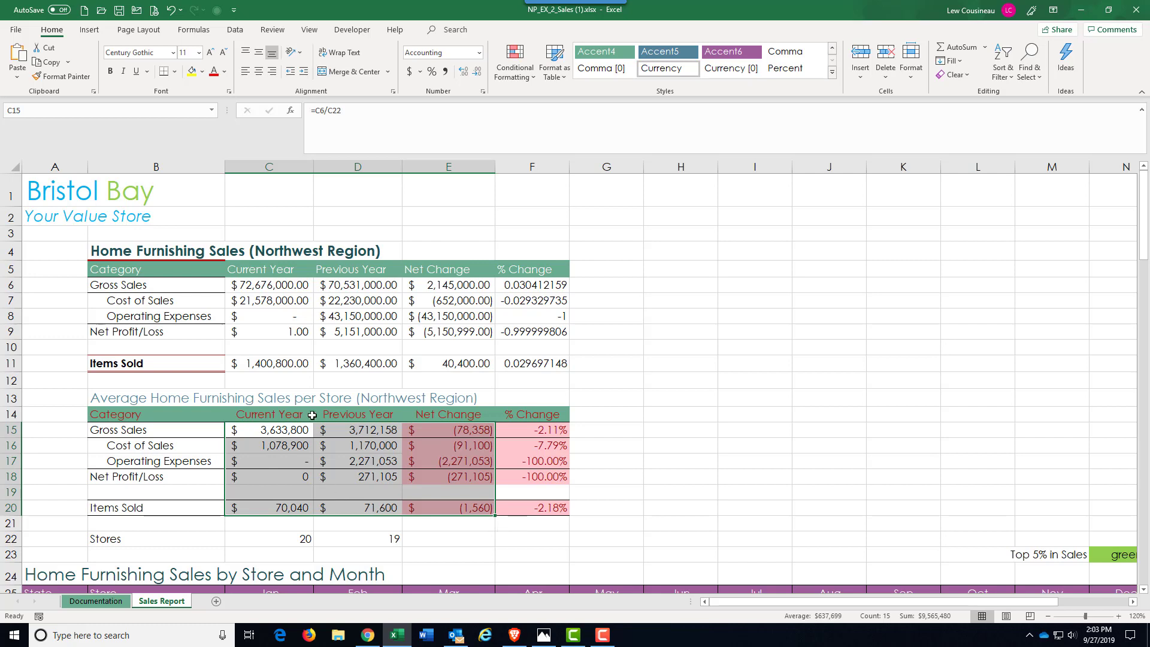
Apply the Comma style to C7:E11, leaving out the Gross Sales row, and reduce it to 0 decimal places.
drag(255, 287, 407, 287)
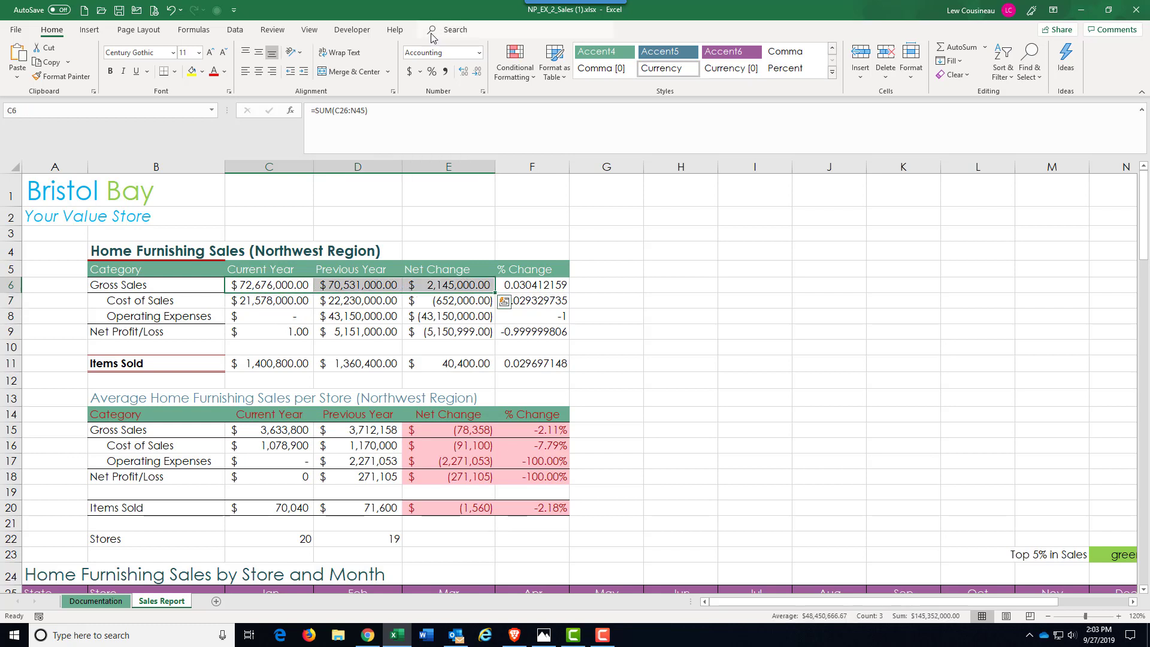
drag(266, 301, 461, 361)
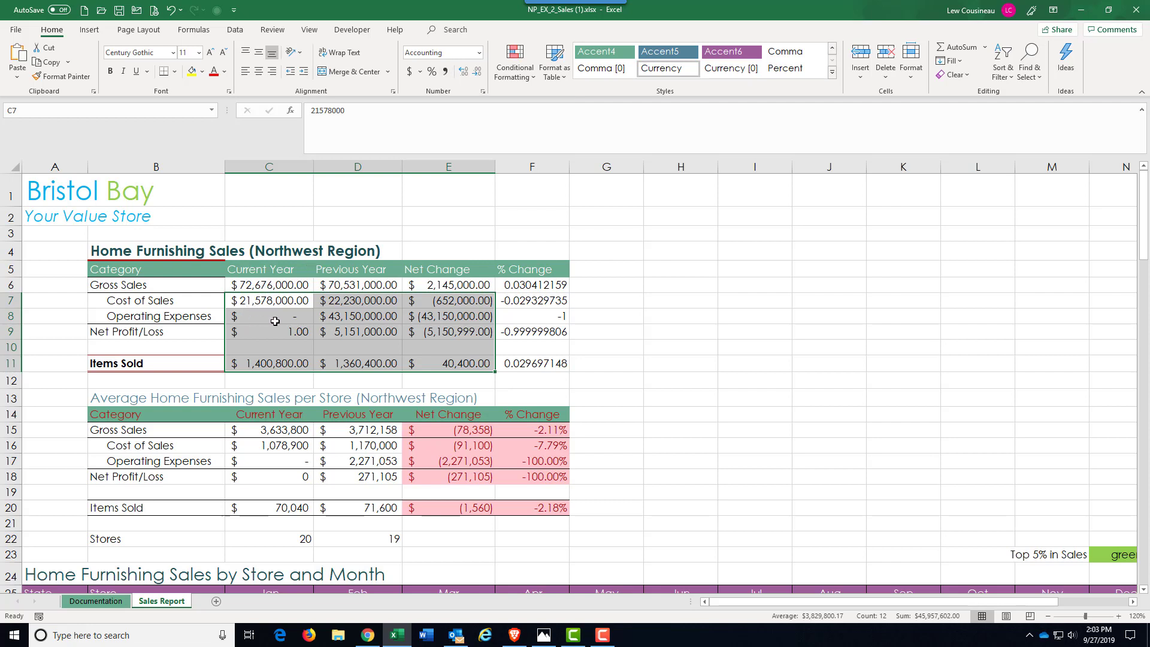
click(445, 71)
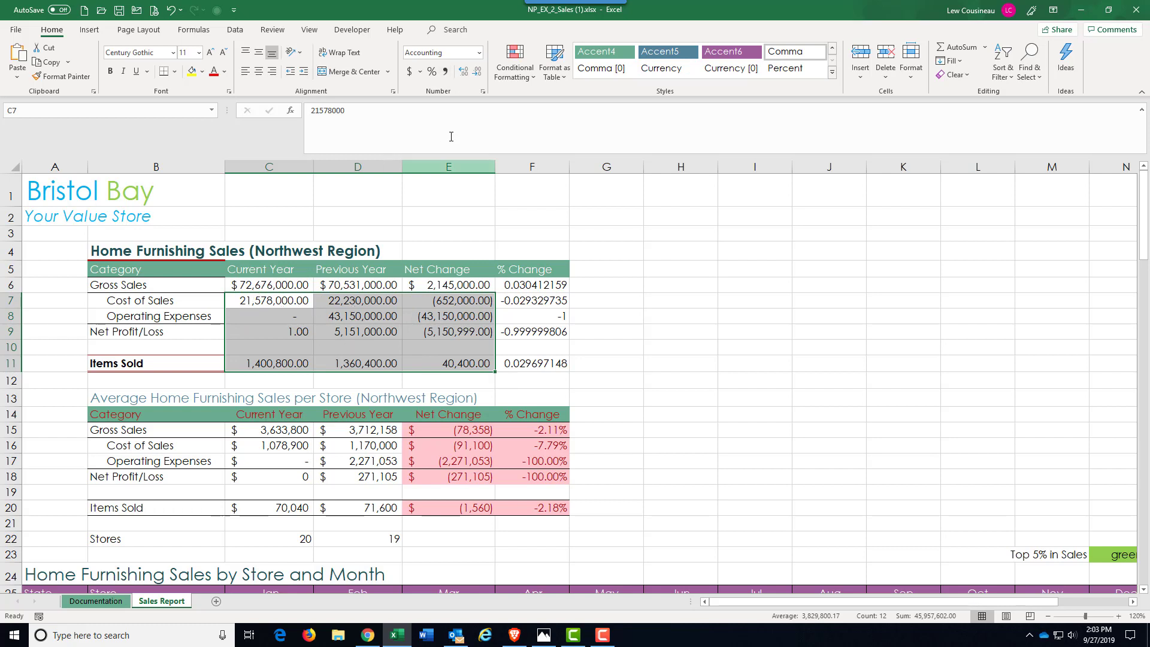
click(475, 72)
click(474, 73)
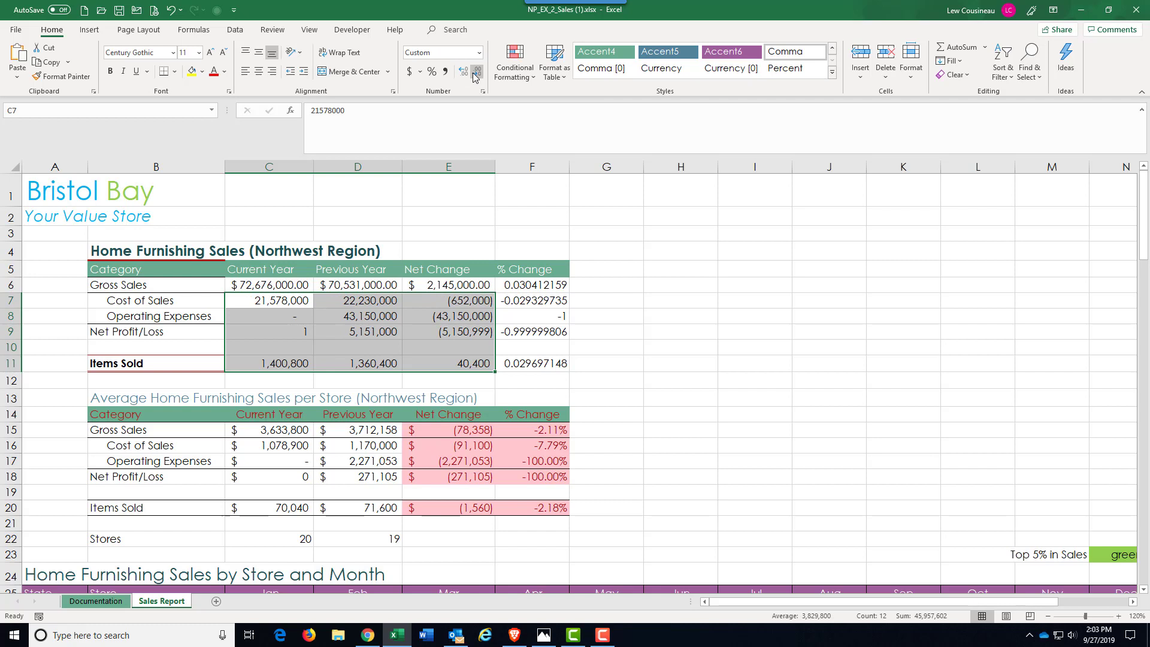
Try the Number format on C7:E11 with the 1000 separator and 0 decimal places.
click(479, 53)
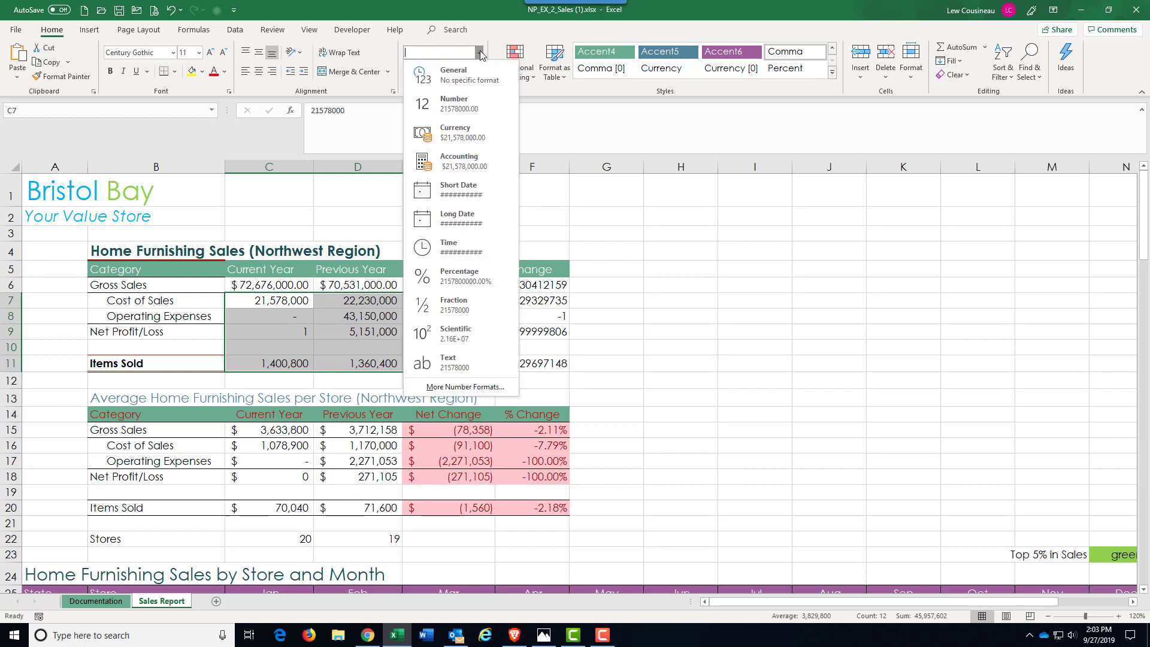
click(443, 105)
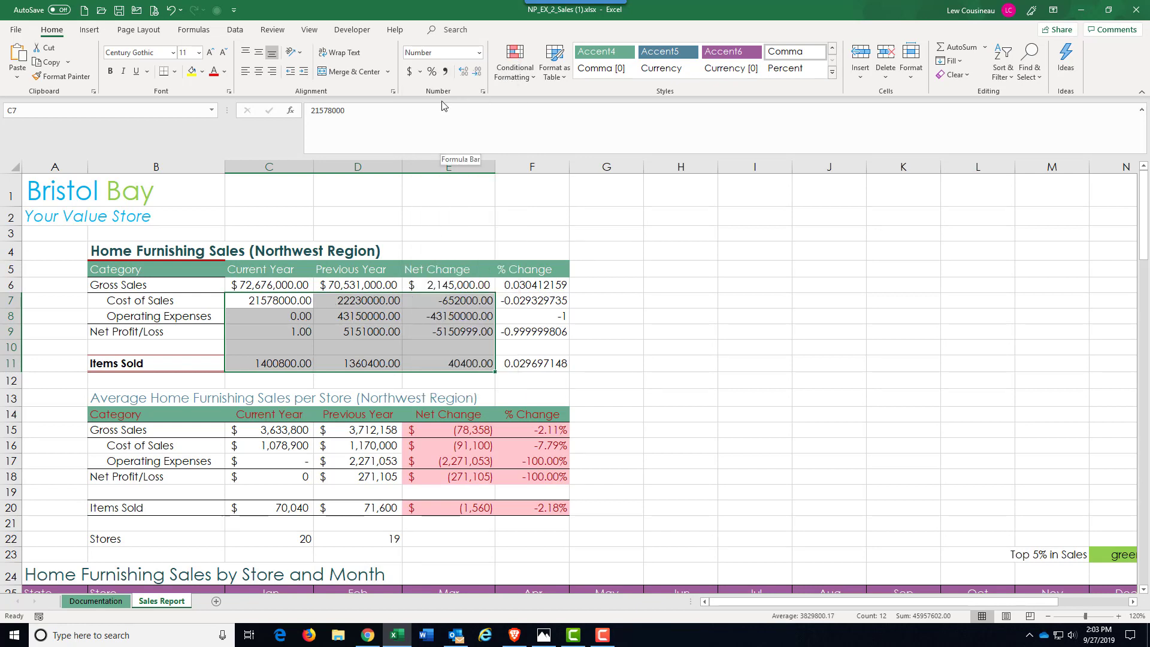
click(483, 91)
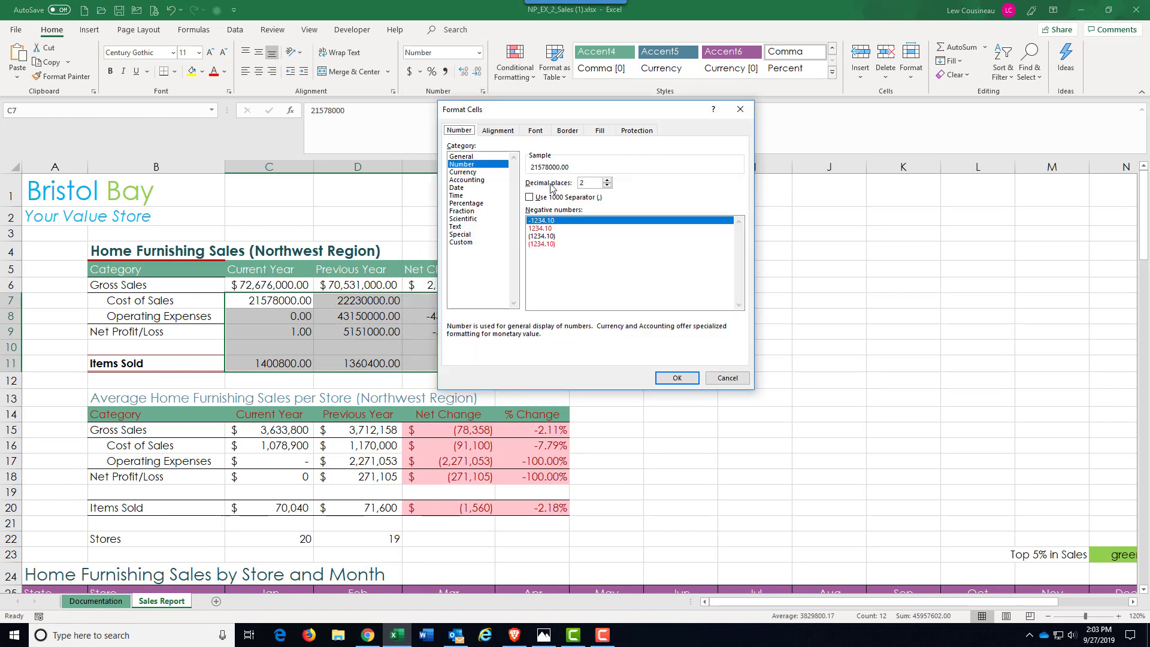
click(529, 197)
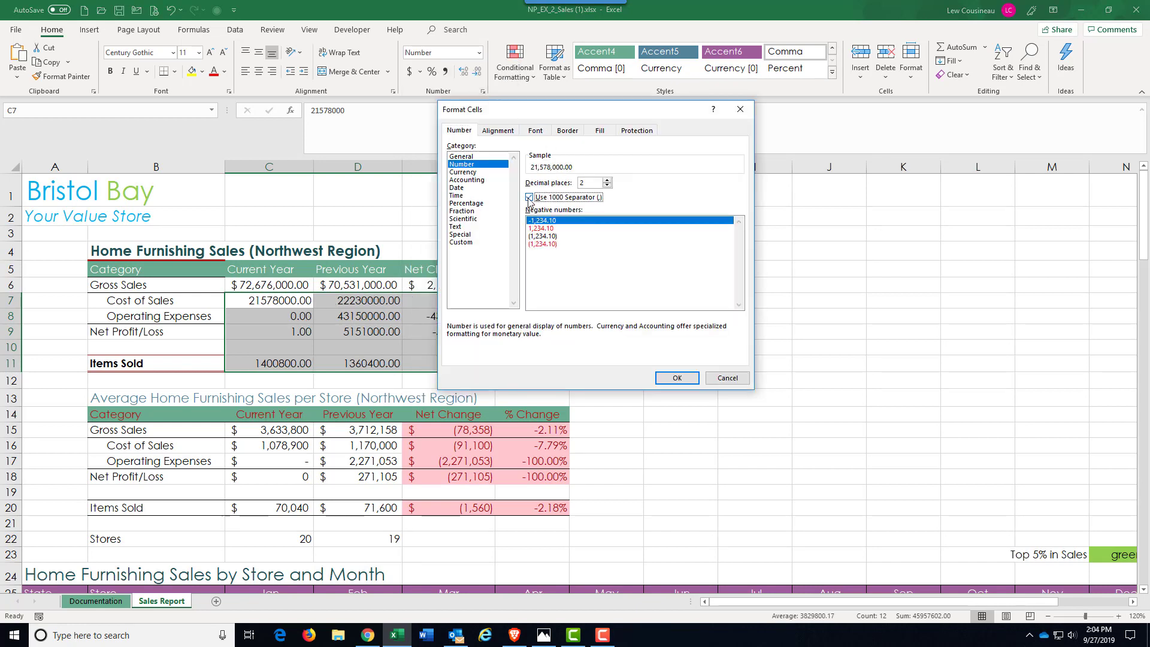
click(607, 186)
click(607, 187)
click(676, 377)
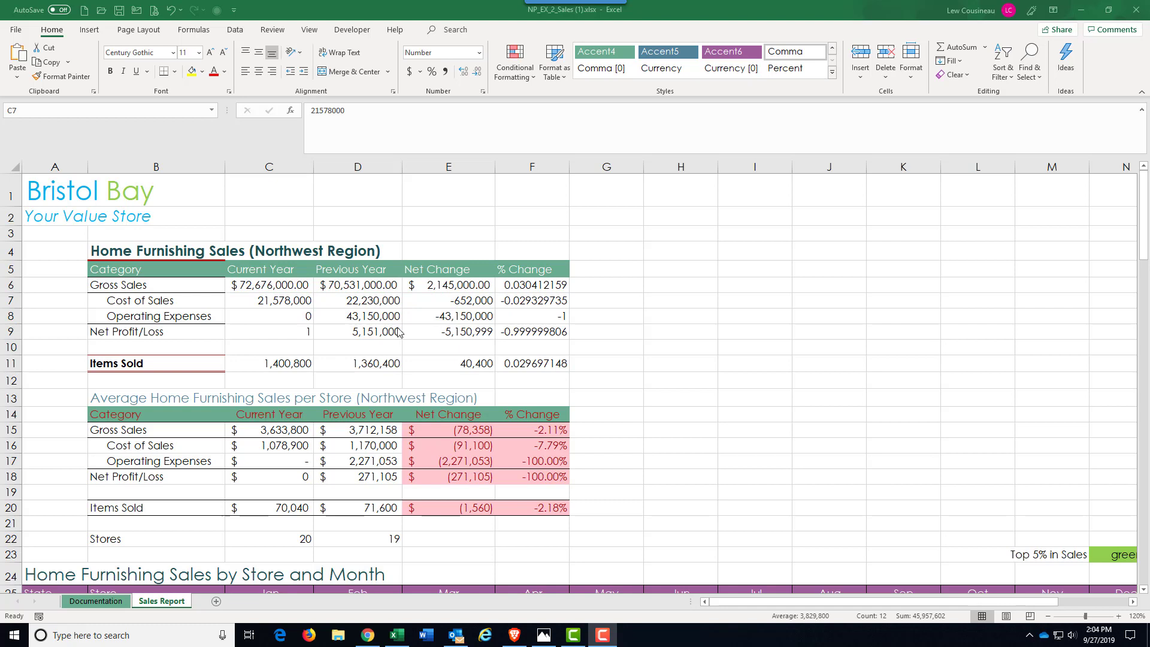
Set C7:E11 to the Accounting format with 0 decimal places and the currency symbol None.
click(479, 53)
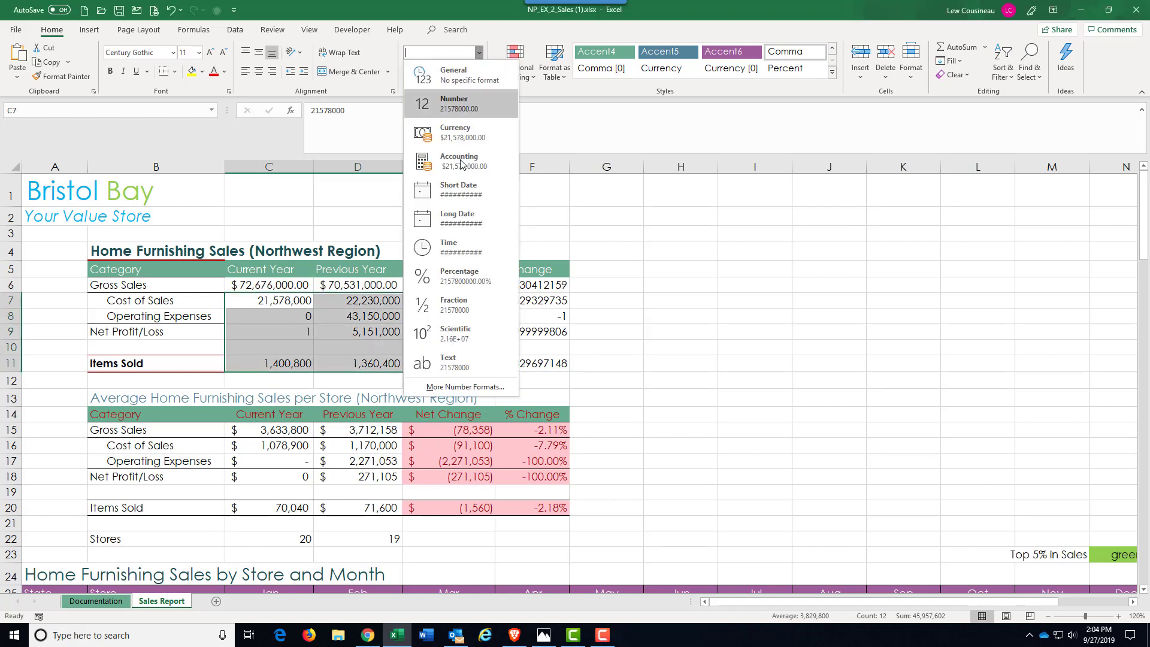
click(475, 386)
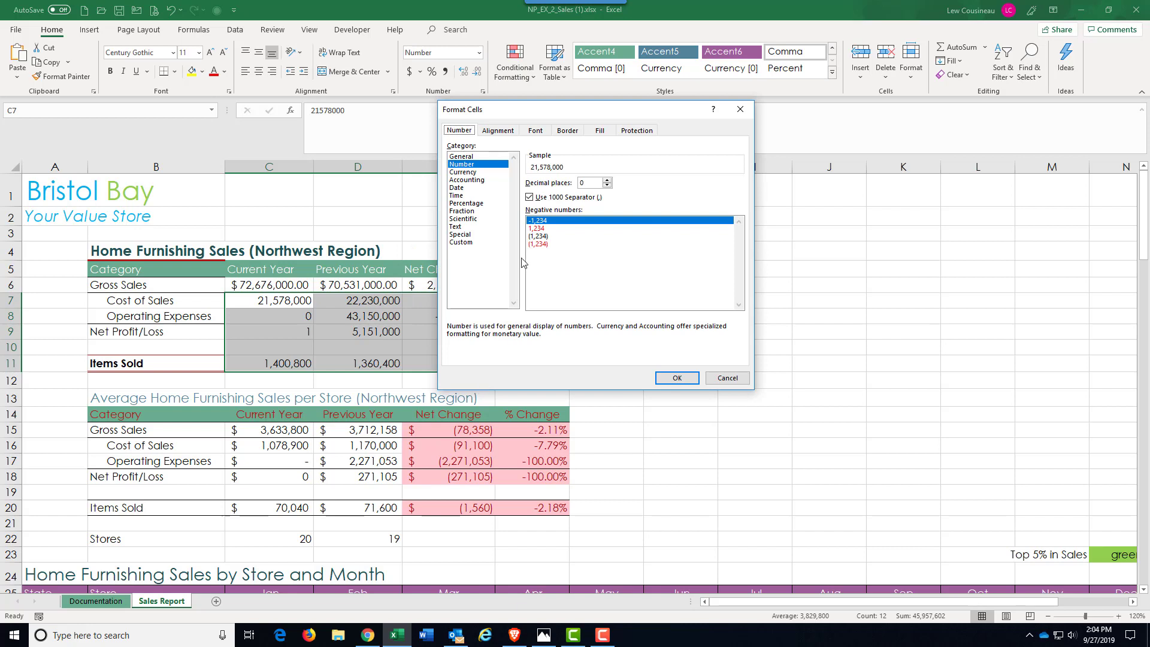
click(468, 180)
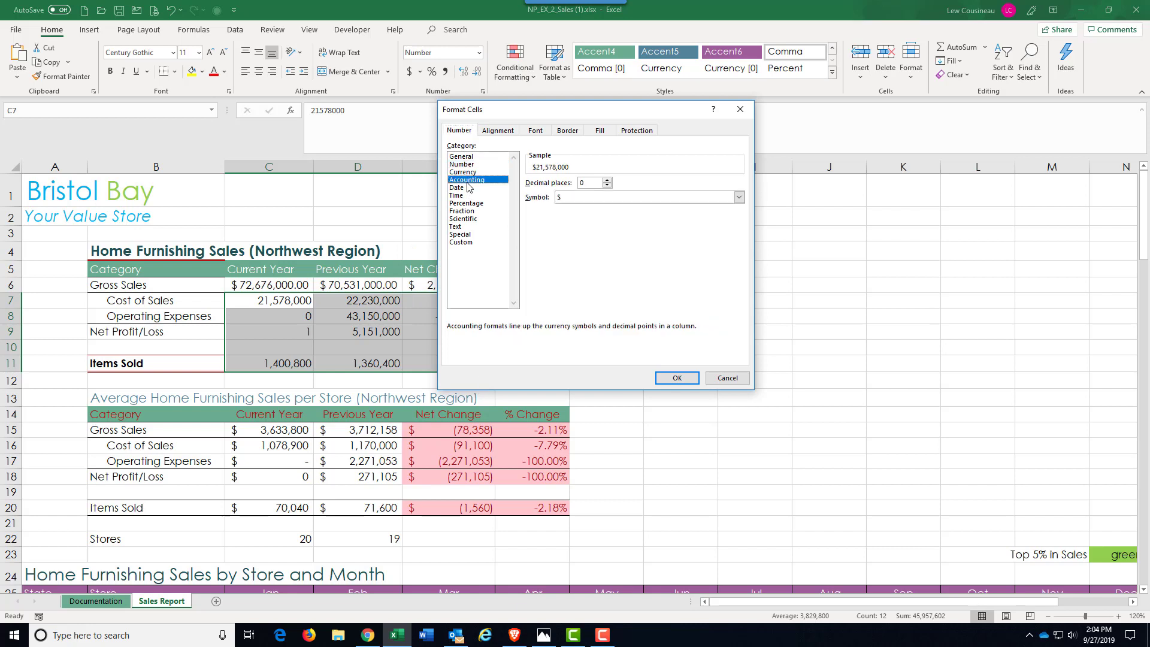
click(566, 200)
click(569, 214)
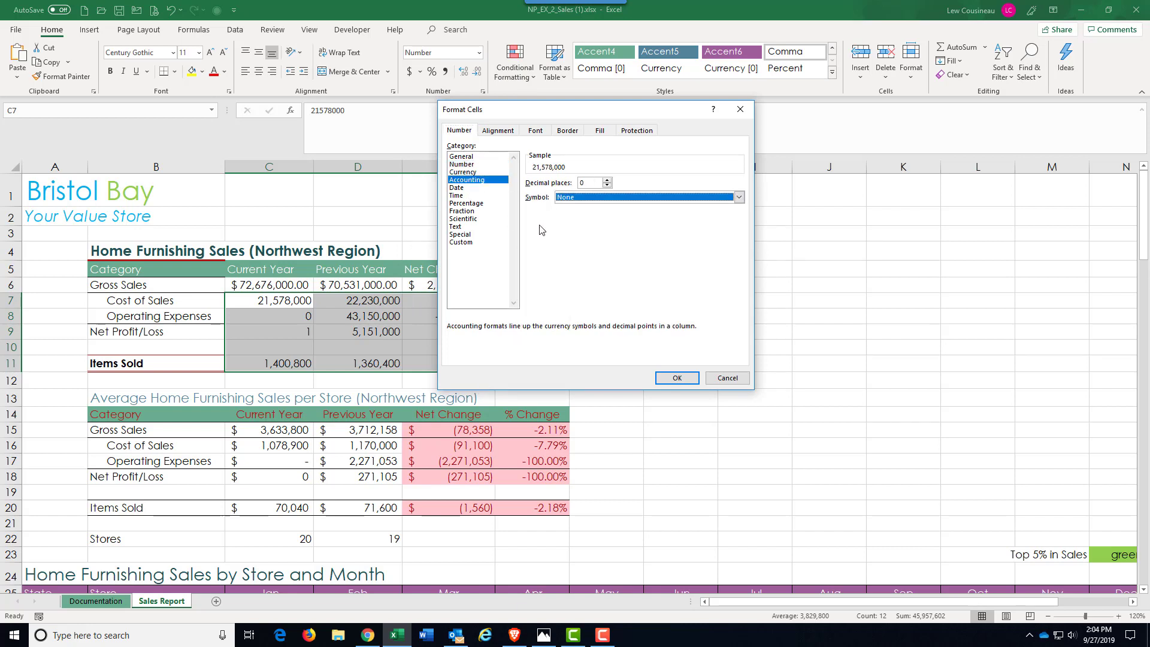
click(668, 384)
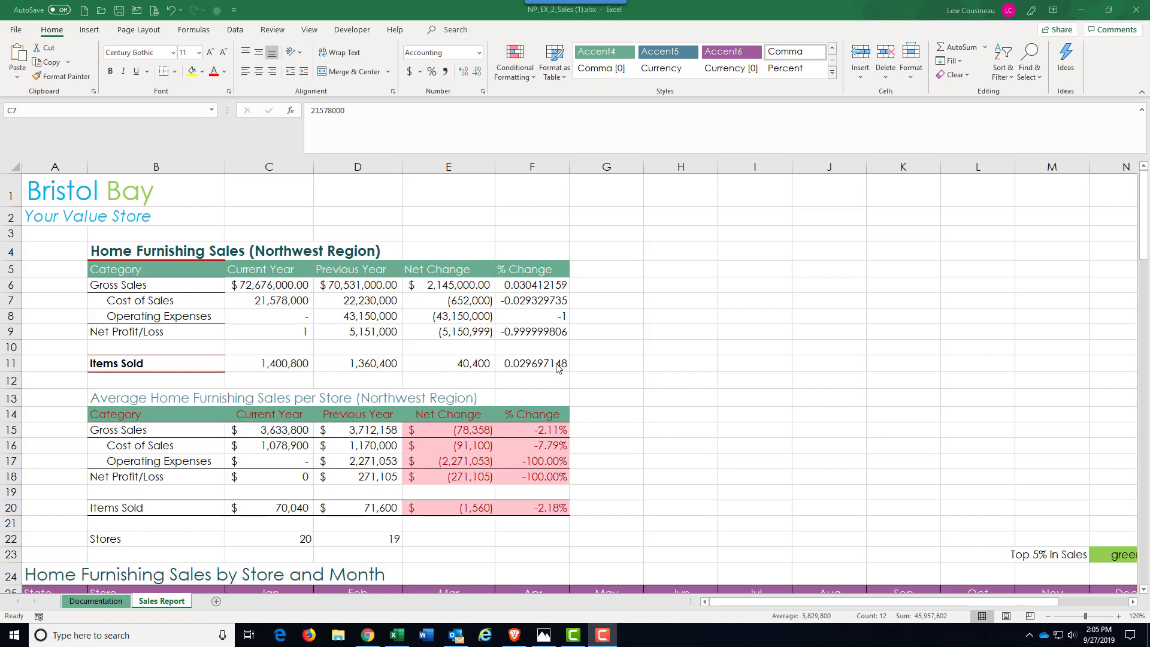
Format the % Change figures in F6:F11 with the Percent style and one decimal place.
click(527, 269)
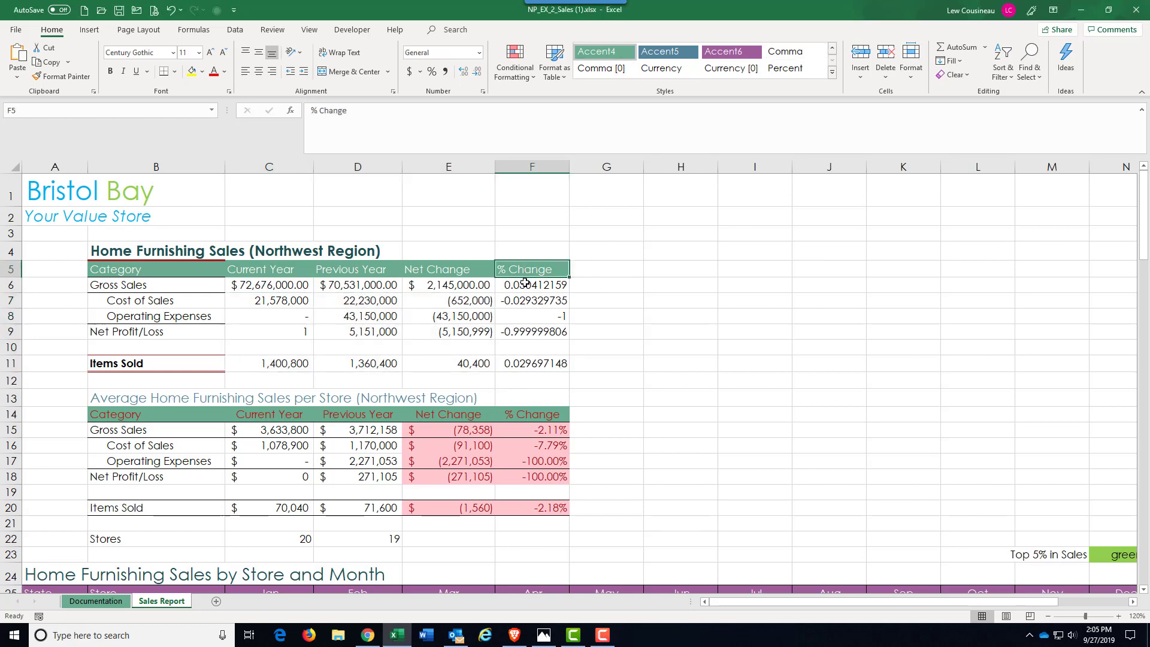
drag(524, 282, 531, 362)
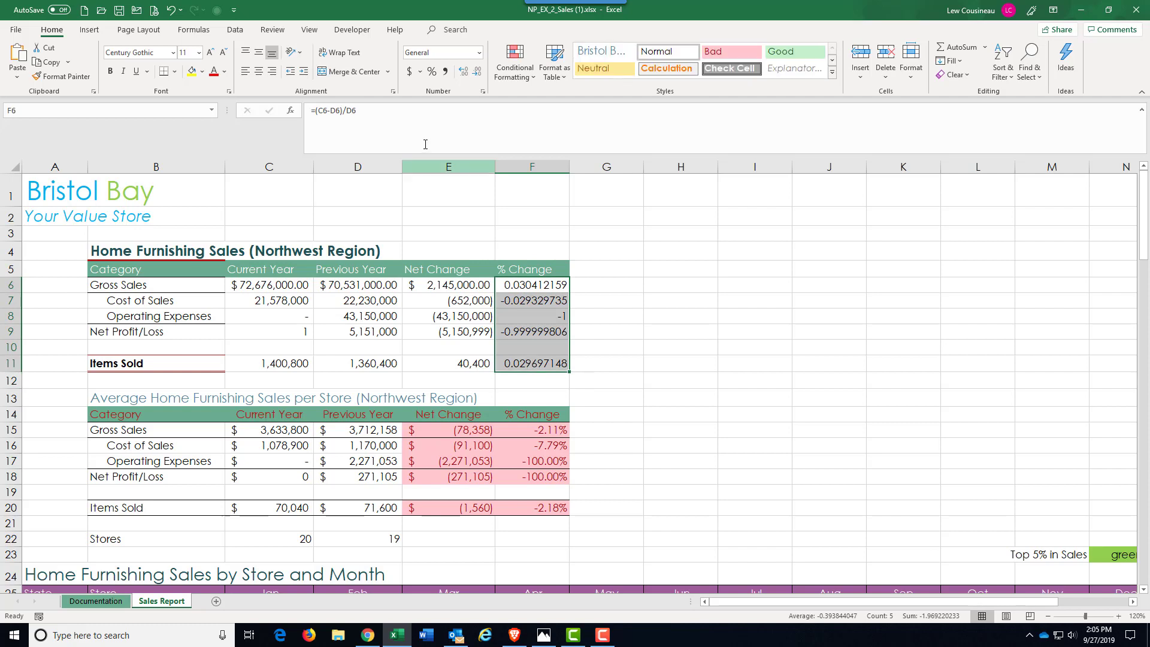
click(430, 72)
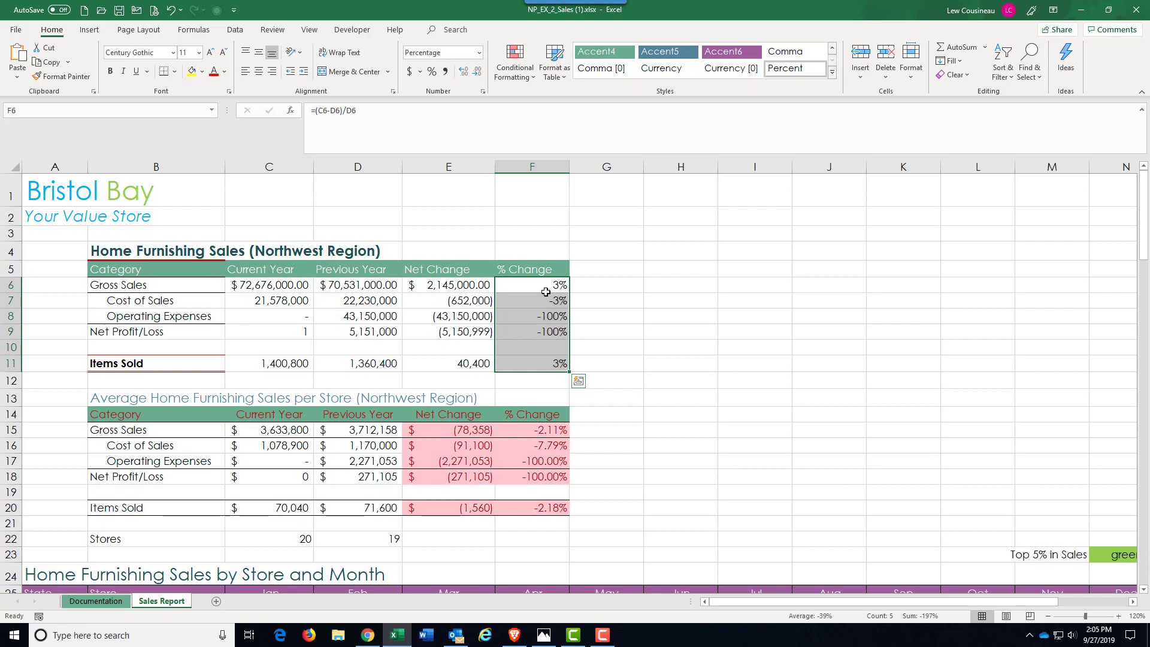
key(ctrl+z)
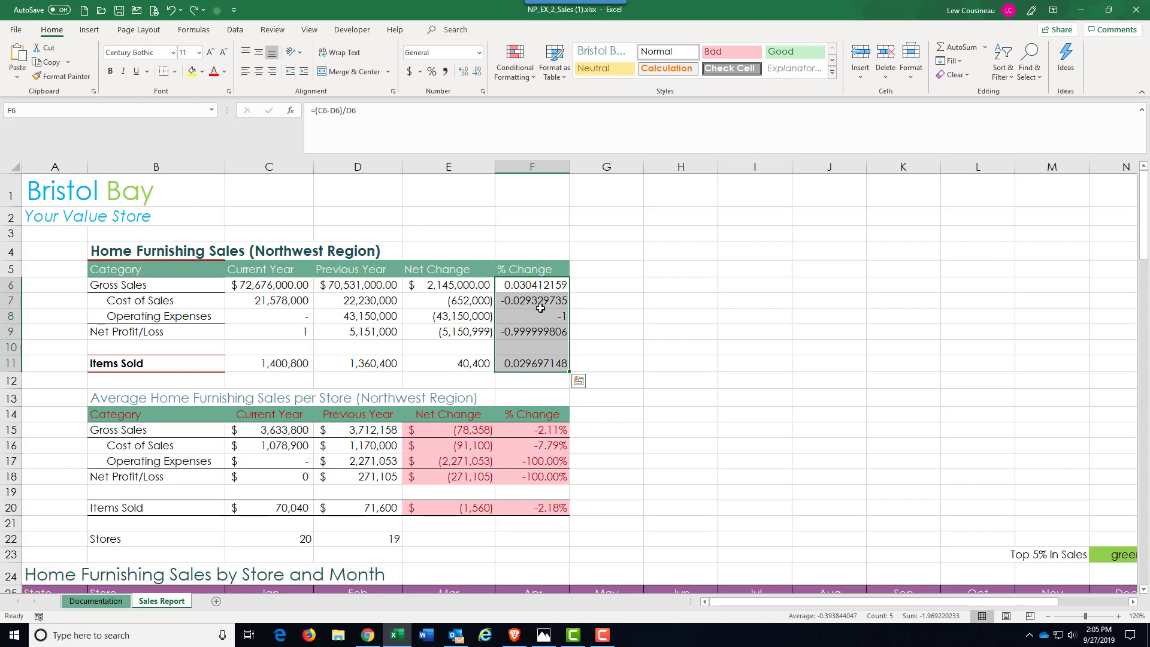
click(431, 72)
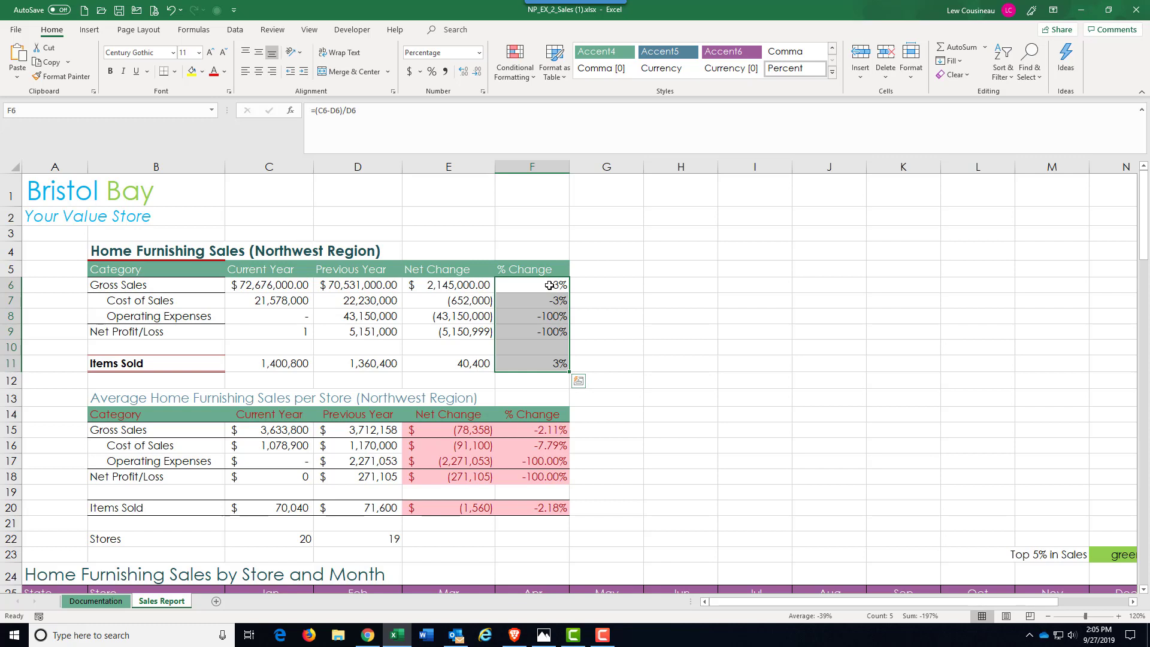
click(463, 73)
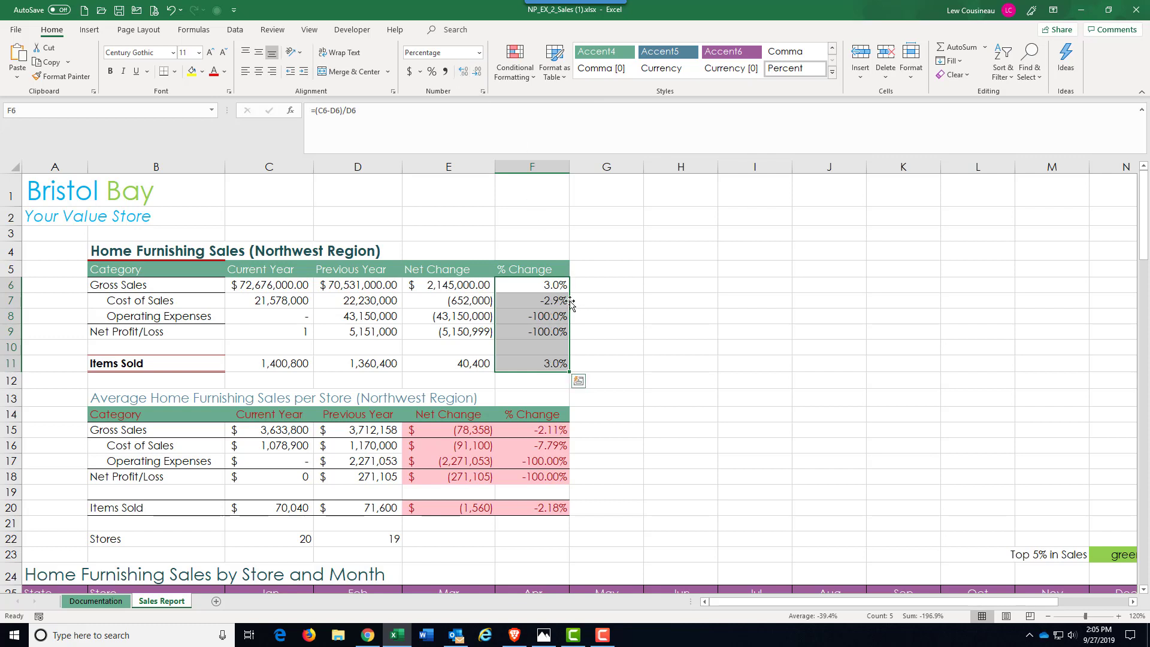
Compare the % Change figures in F6:F11 with two decimal places and with none, ending on two decimal places.
click(464, 72)
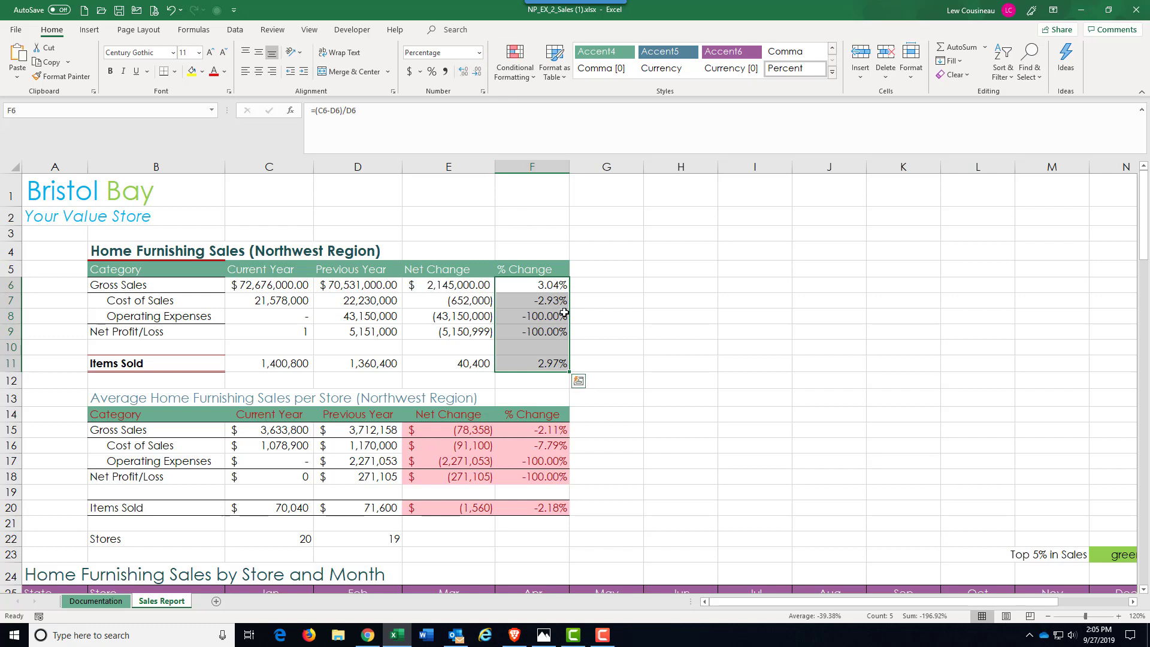
click(477, 72)
click(478, 73)
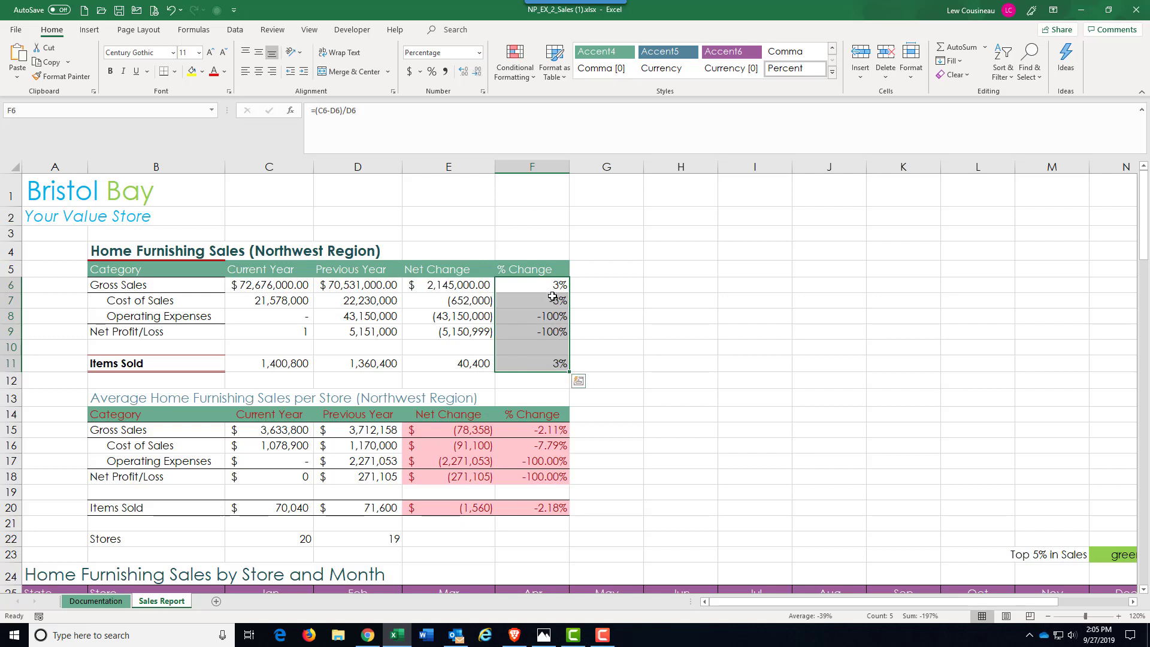
click(464, 73)
click(464, 73)
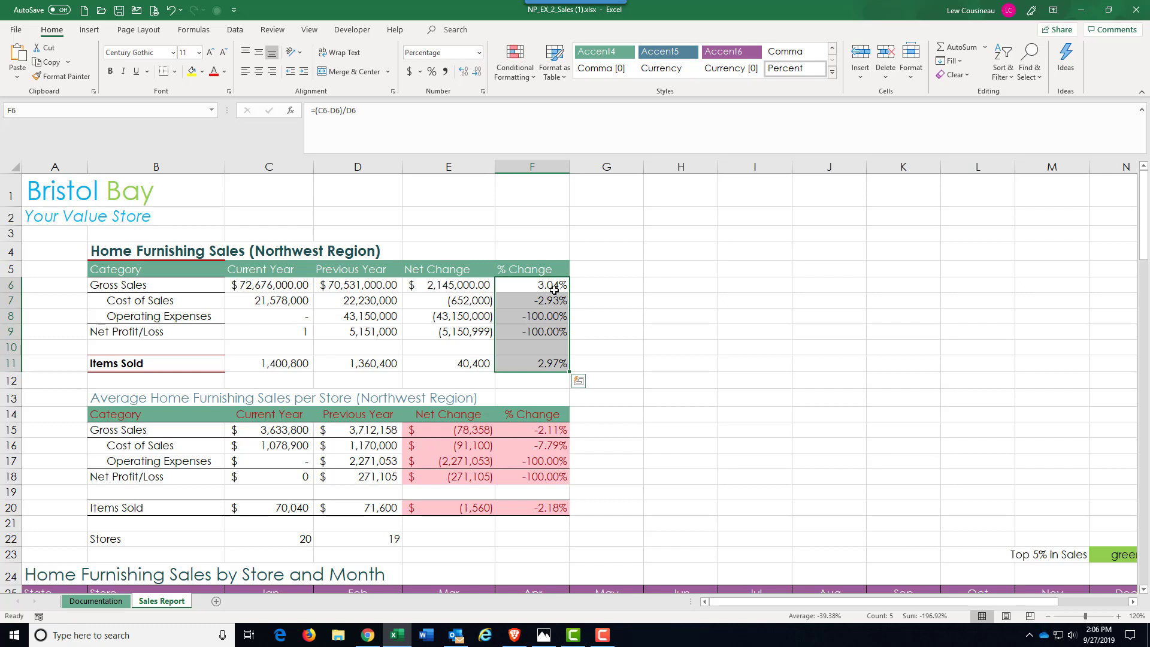
Extend the % Change figures in F6:F11 to 12 decimal places and autofit the width of column F.
click(464, 73)
click(464, 73)
click(464, 73)
click(464, 72)
click(464, 72)
click(464, 73)
click(464, 72)
click(464, 72)
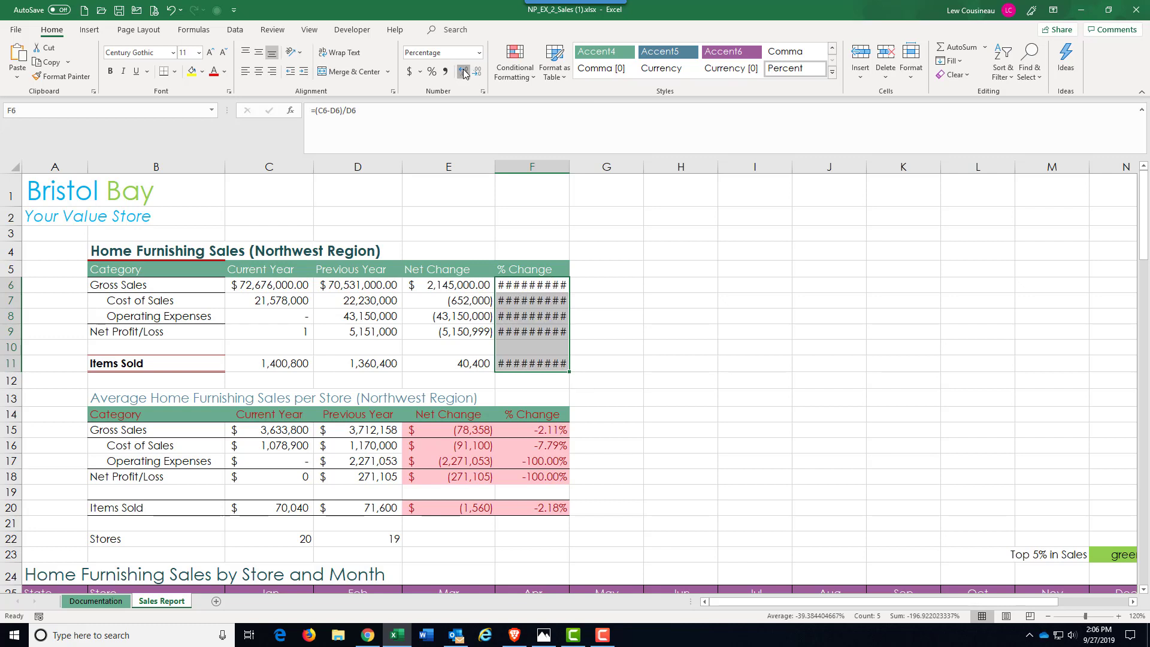
click(464, 72)
click(464, 73)
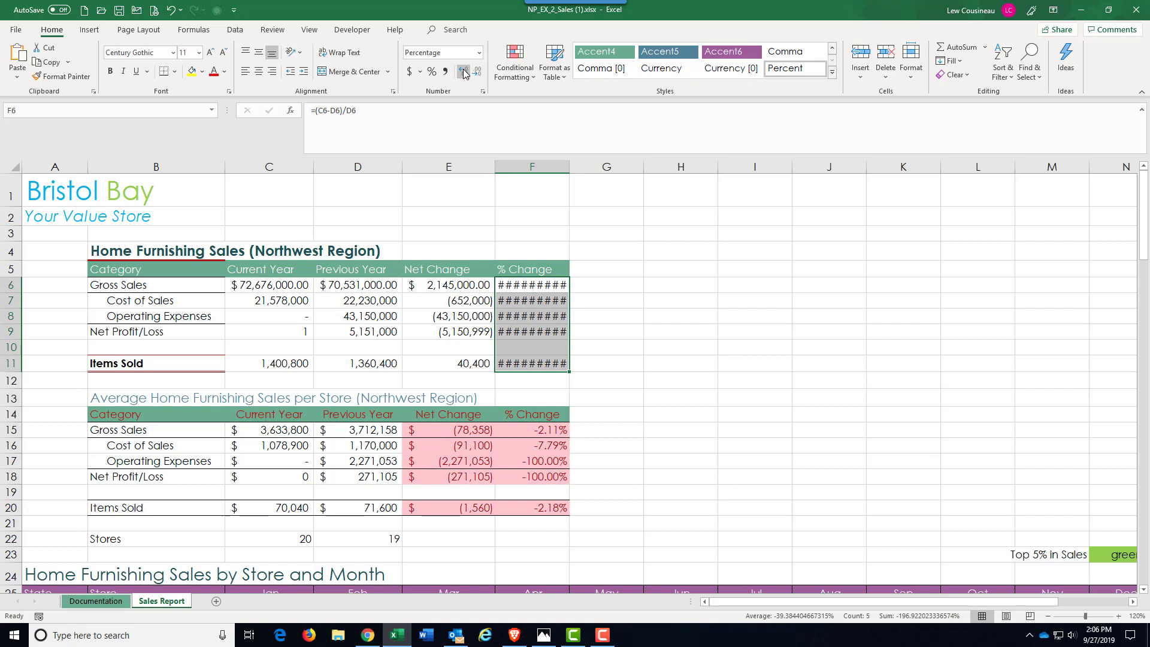
double_click(570, 168)
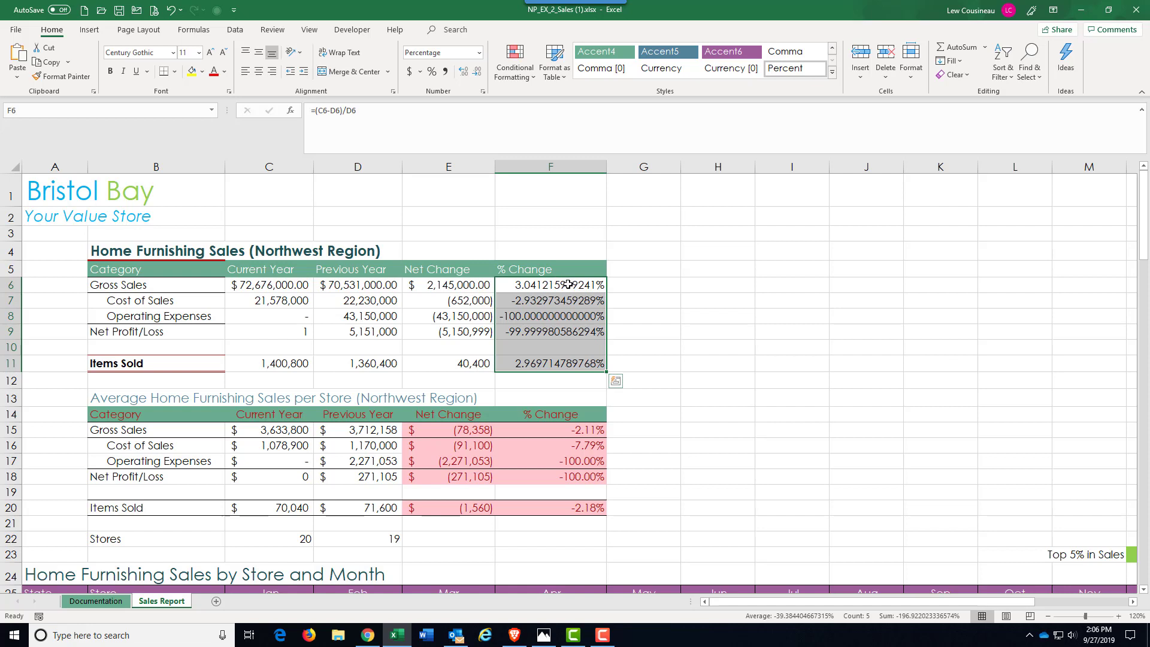
Reduce the % Change figures in F6:F11 to one decimal place.
click(477, 71)
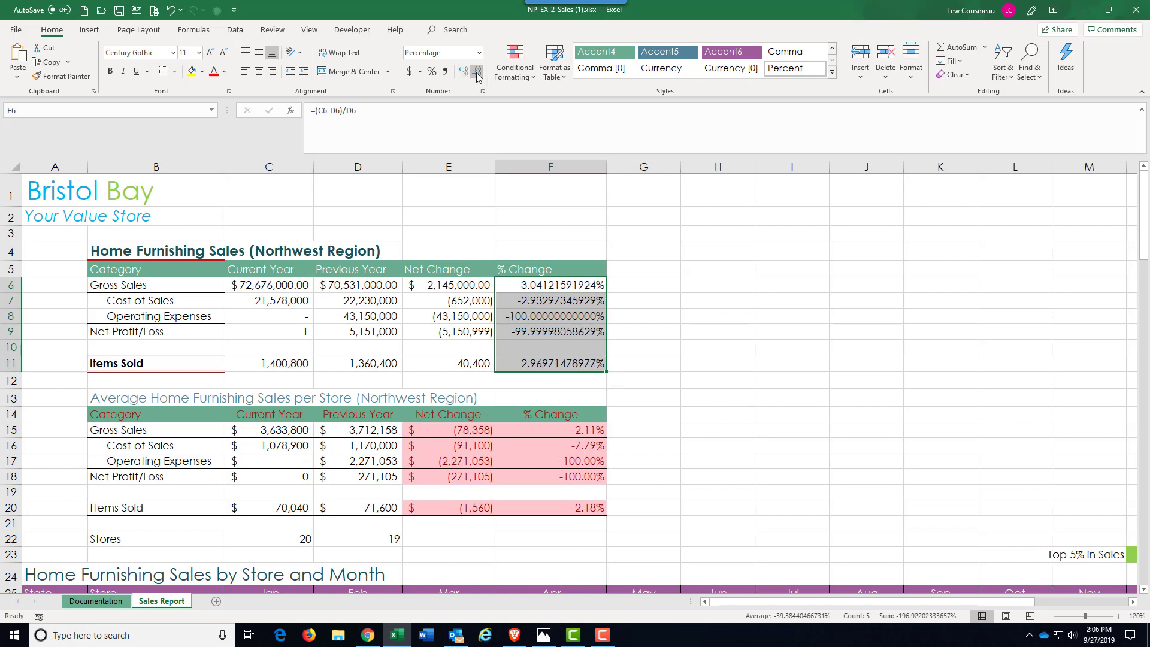
click(478, 72)
click(478, 72)
click(477, 72)
click(477, 71)
click(477, 72)
click(477, 72)
click(477, 72)
click(477, 72)
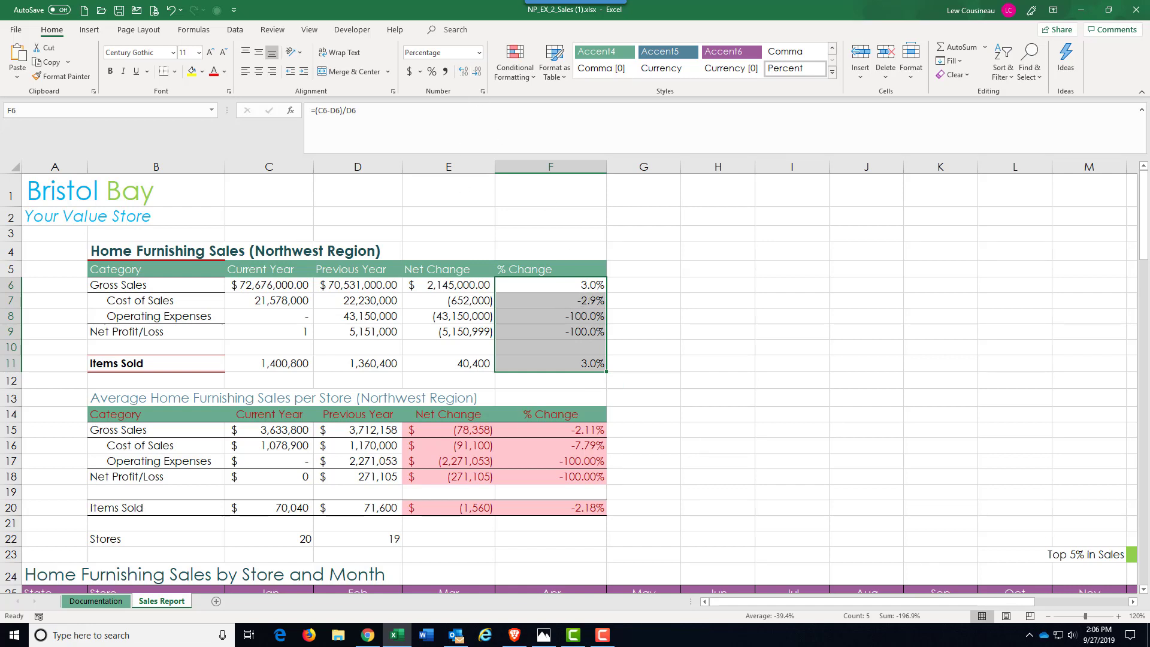
click(511, 285)
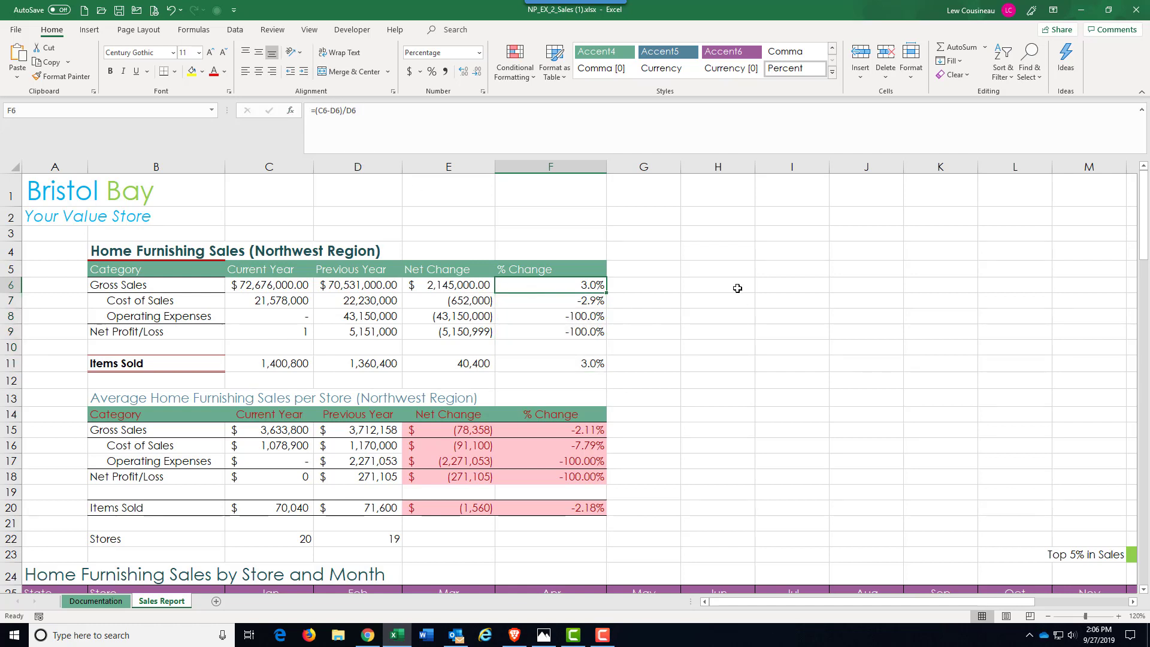
Enter the test number 3.04568954 in cell H6.
click(709, 280)
text(3)
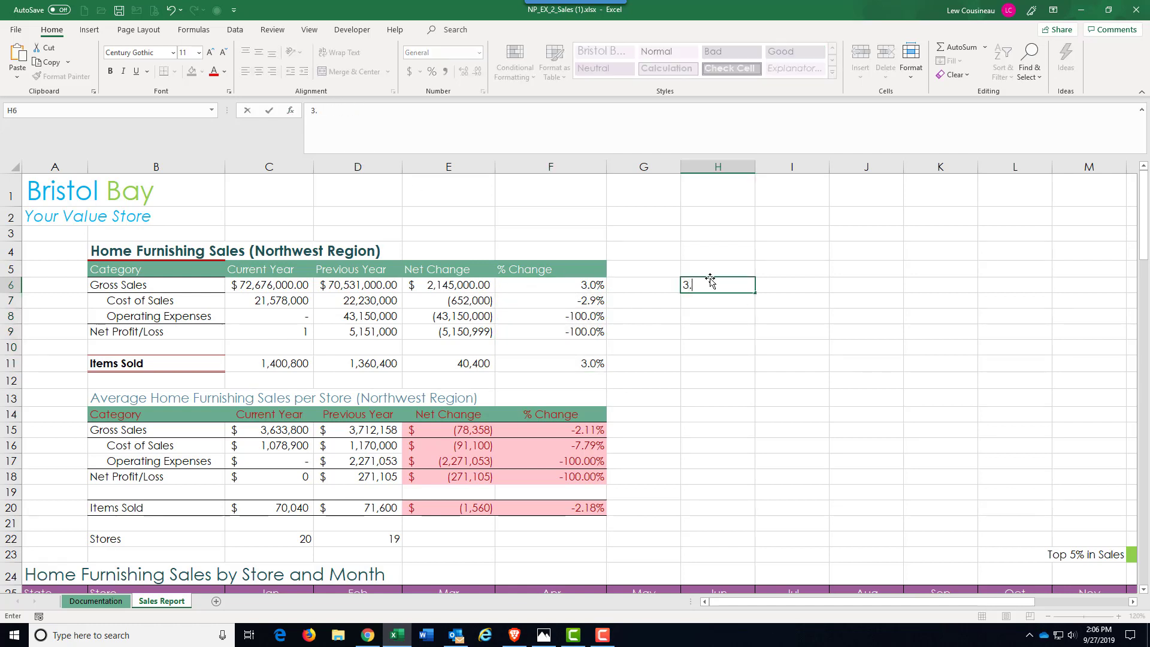
text(.04568954)
click(741, 328)
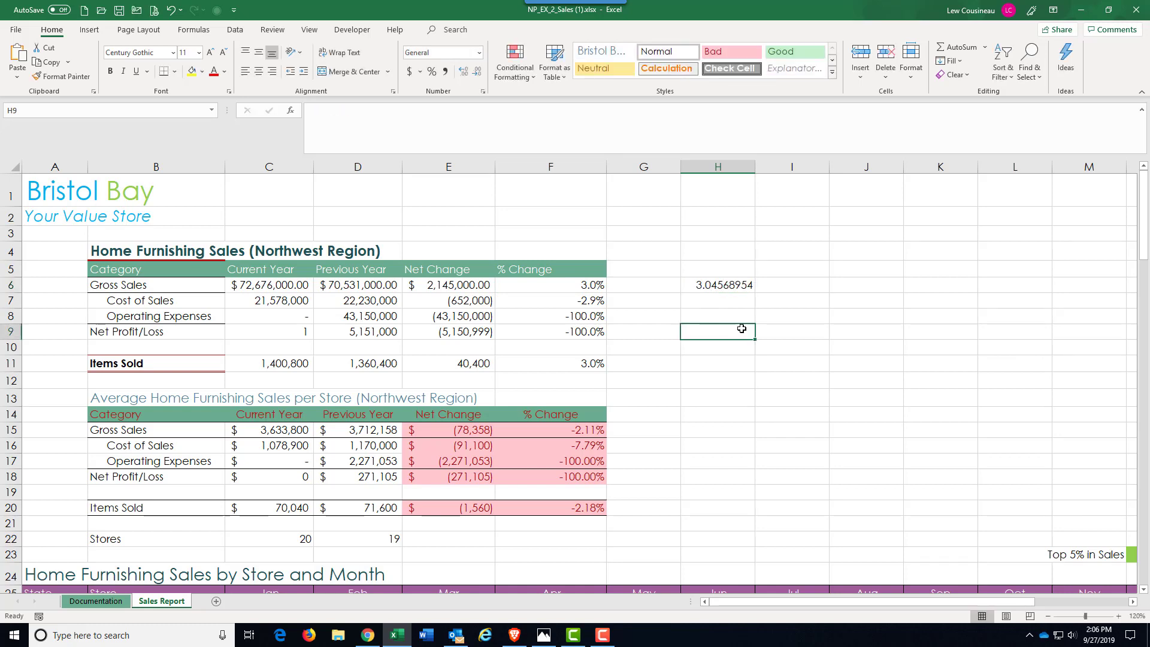
Reduce the test number in H6 to 0 decimal places, and raise it to one decimal place.
click(715, 290)
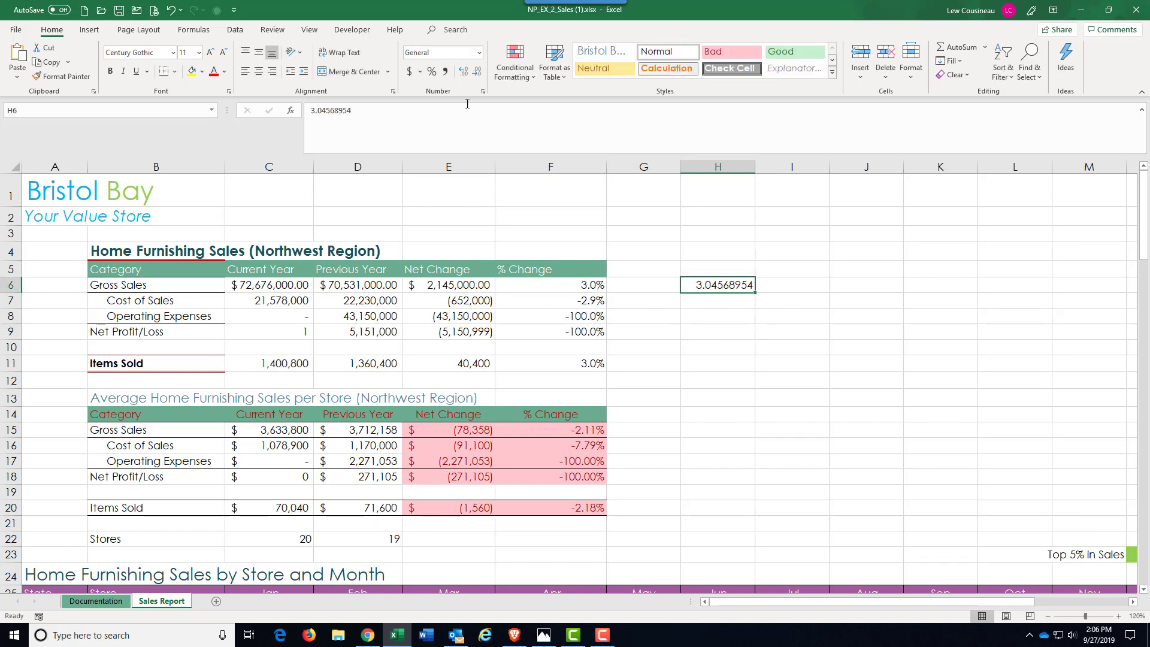
click(468, 72)
click(470, 76)
click(472, 76)
click(472, 75)
click(472, 75)
click(472, 76)
click(472, 76)
click(472, 76)
click(472, 75)
click(471, 75)
click(472, 76)
click(466, 77)
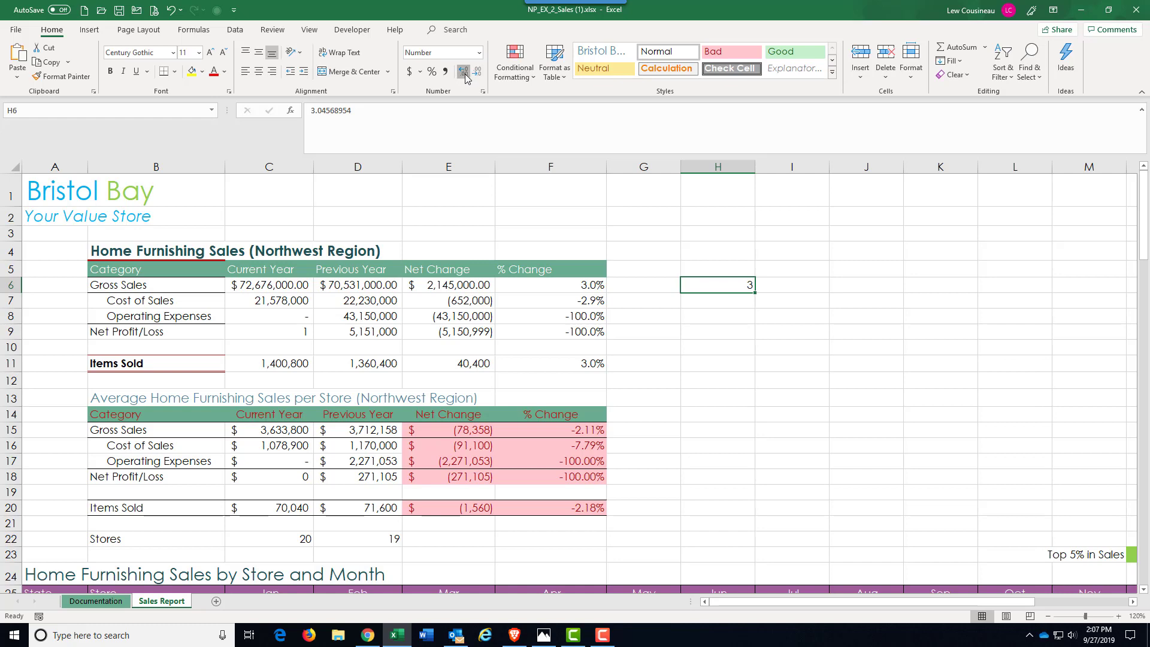
click(672, 327)
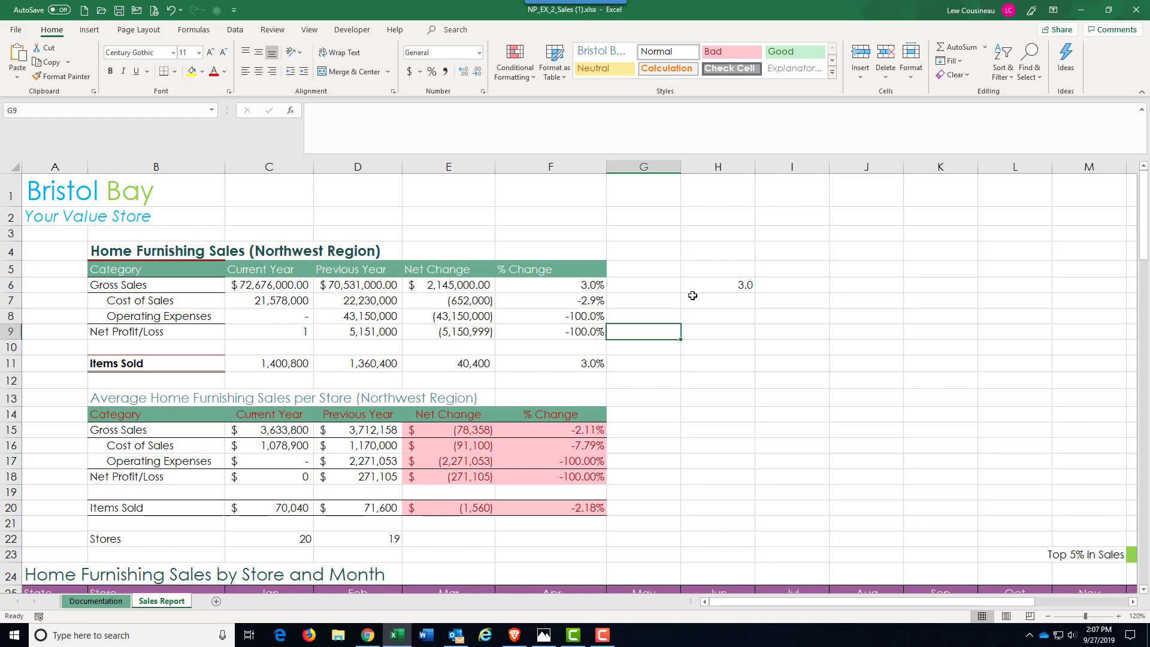
Increase the decimal places of the test number in H6 until all its entered digits are shown.
click(694, 289)
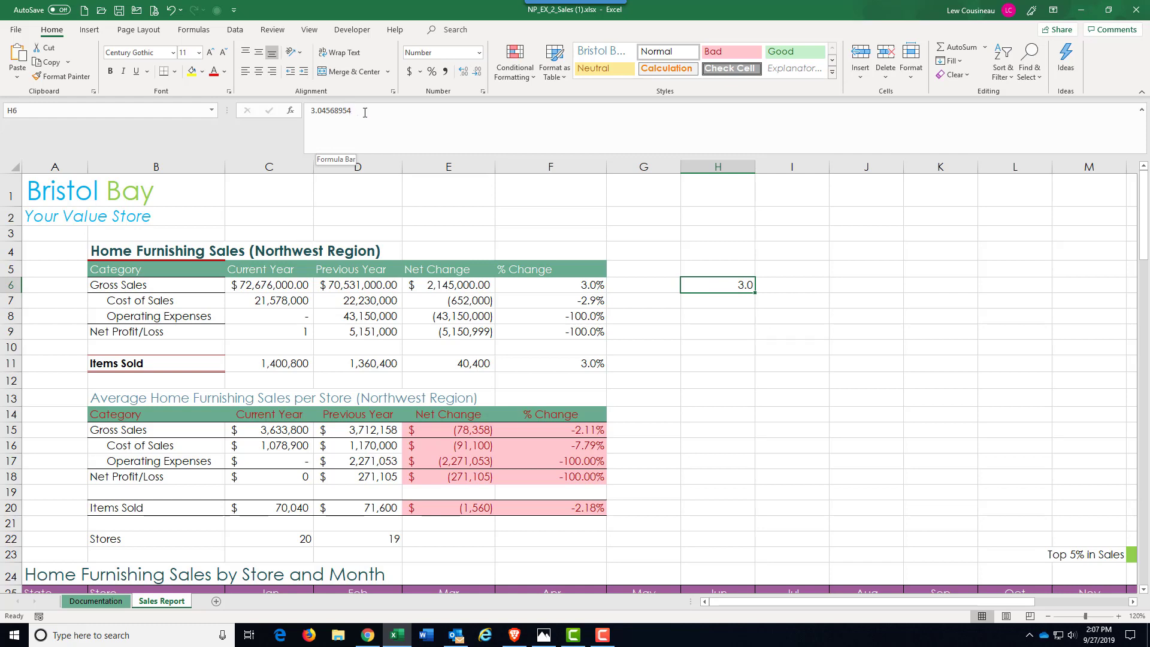
click(467, 77)
click(467, 77)
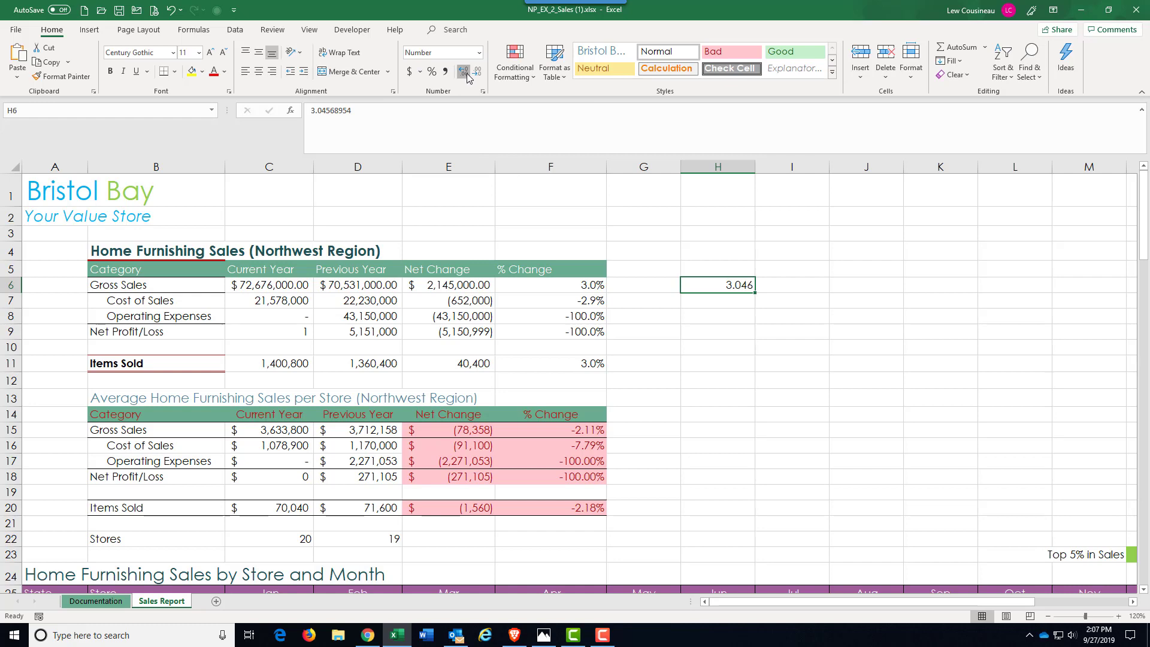
click(467, 77)
click(467, 77)
click(467, 77)
click(468, 77)
click(467, 77)
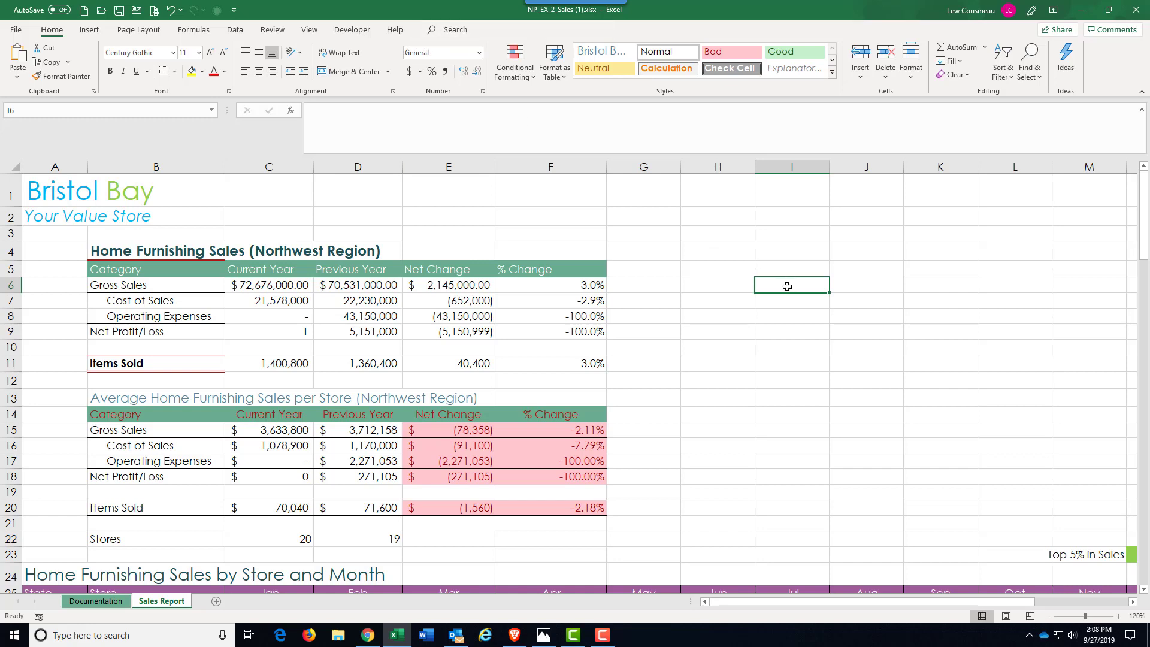
Enter the date 4/5/2019 in cell I6 and reselect the cell to check its number format.
text(4/5/2)
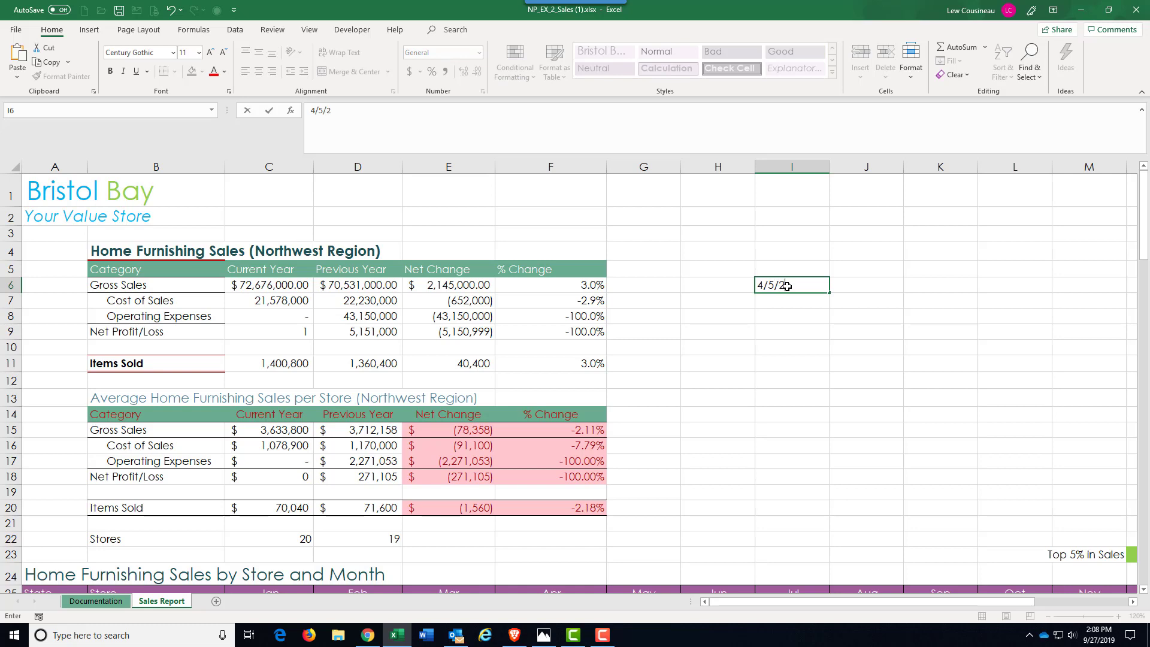
text(019)
key(Return)
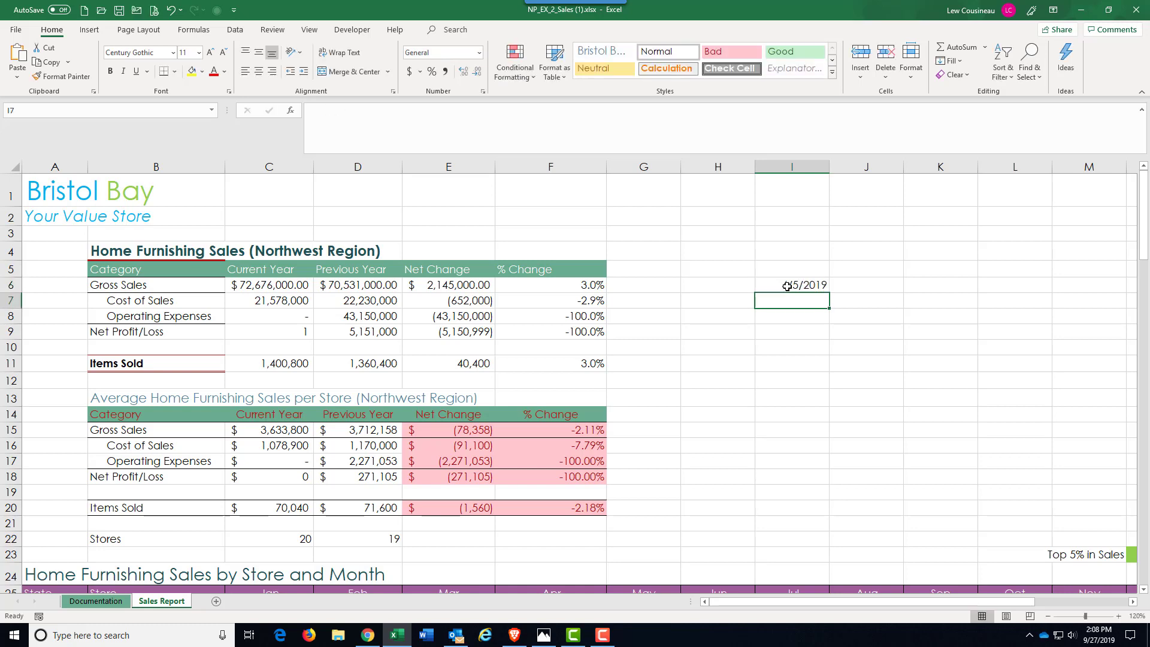
key(Up)
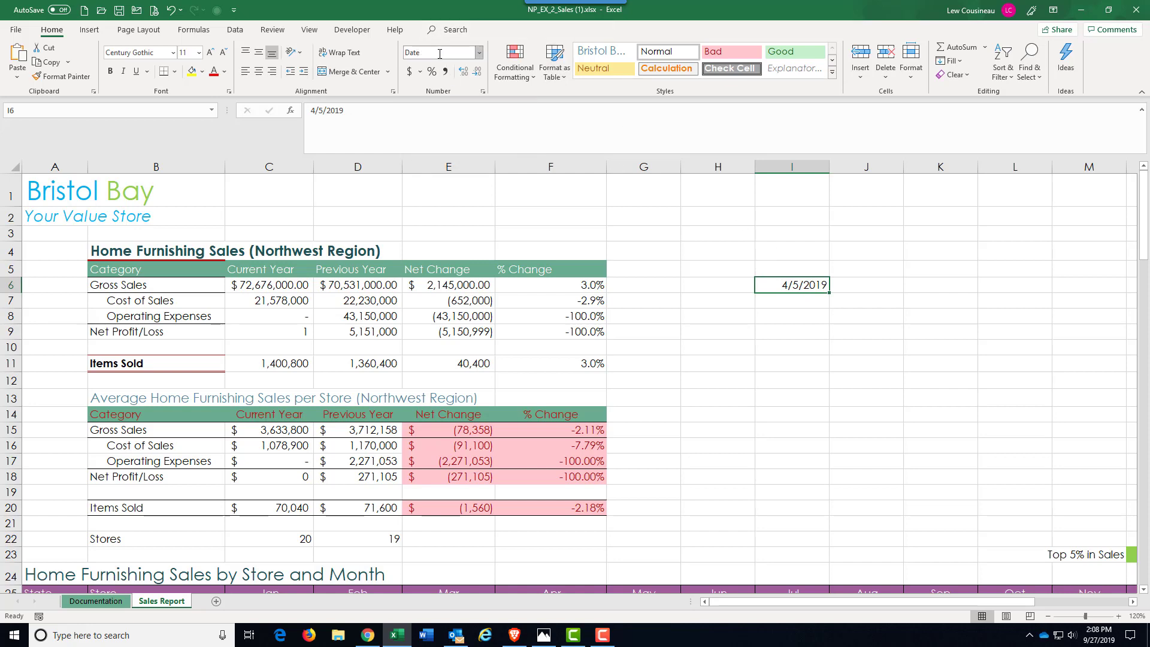
Enter the percentage 3.0% in cell I9.
click(768, 333)
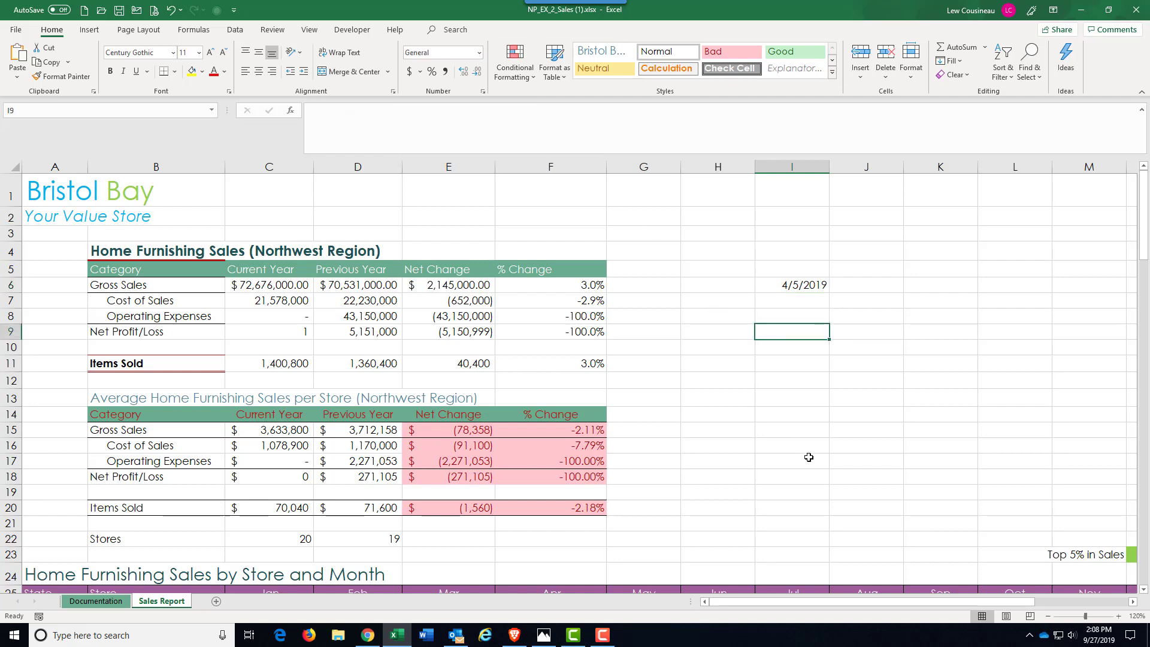
text(3.0)
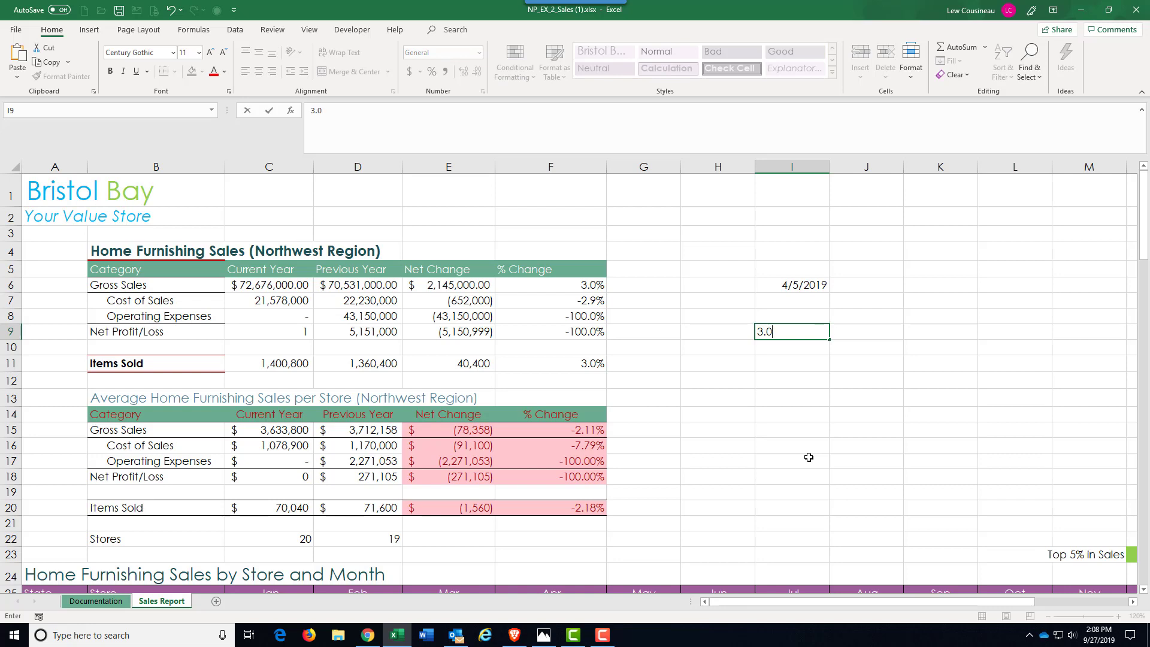
text(%)
key(Return)
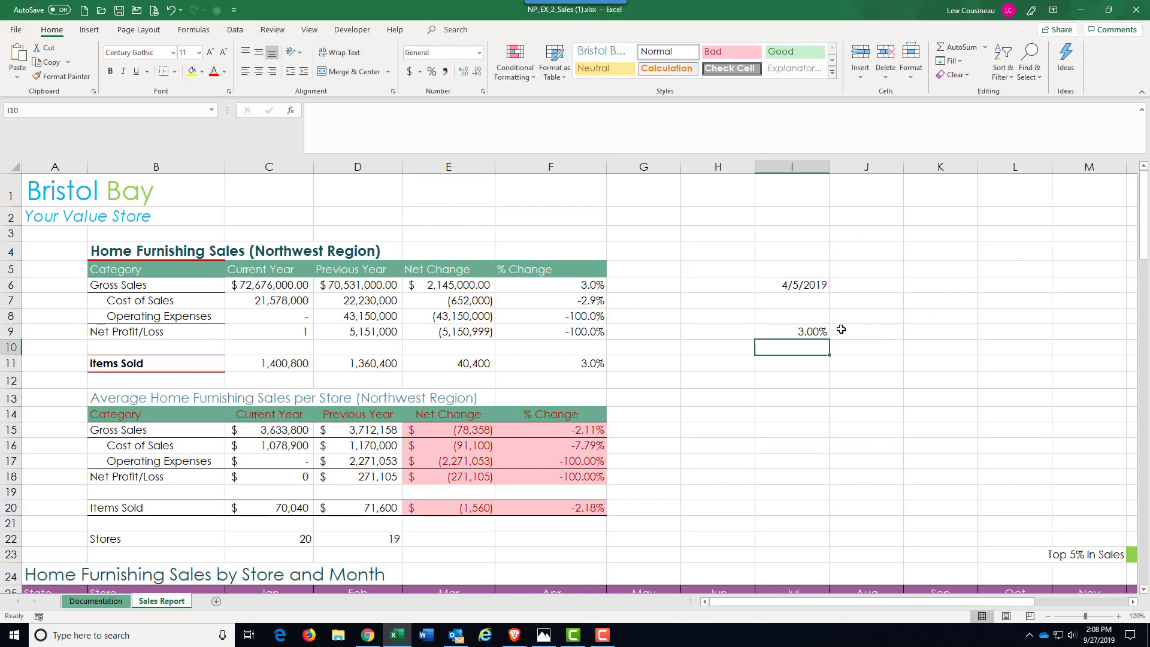
Delete only the contents of cell I9 and check the number format of I9 and the cells below it.
click(811, 326)
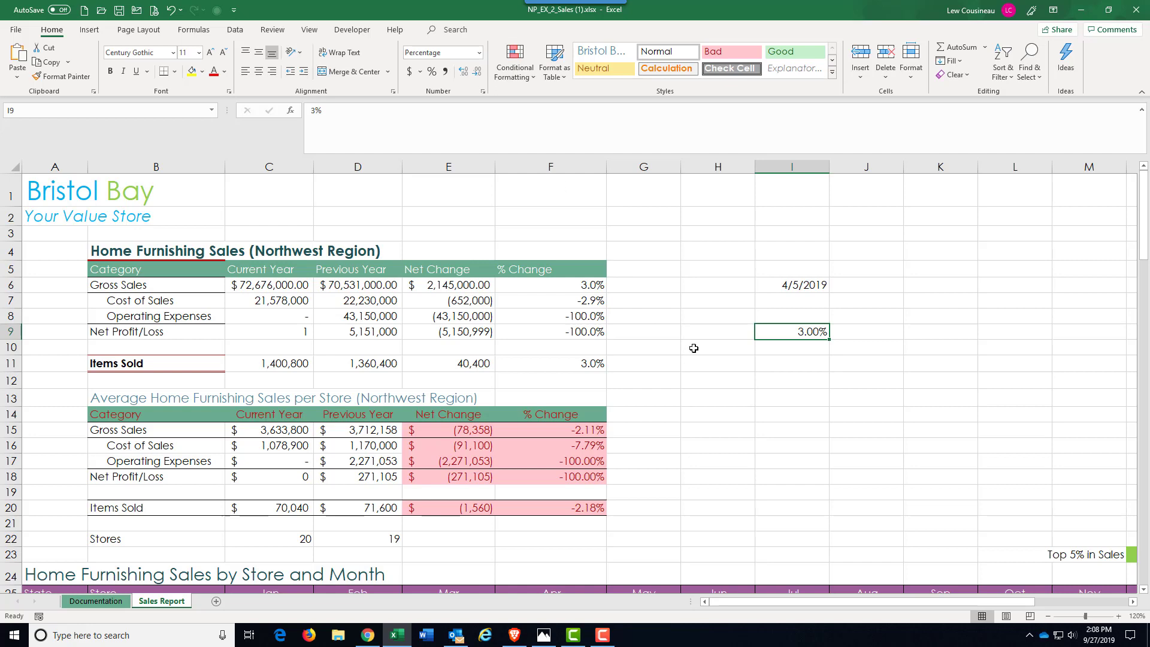
key(Delete)
click(841, 379)
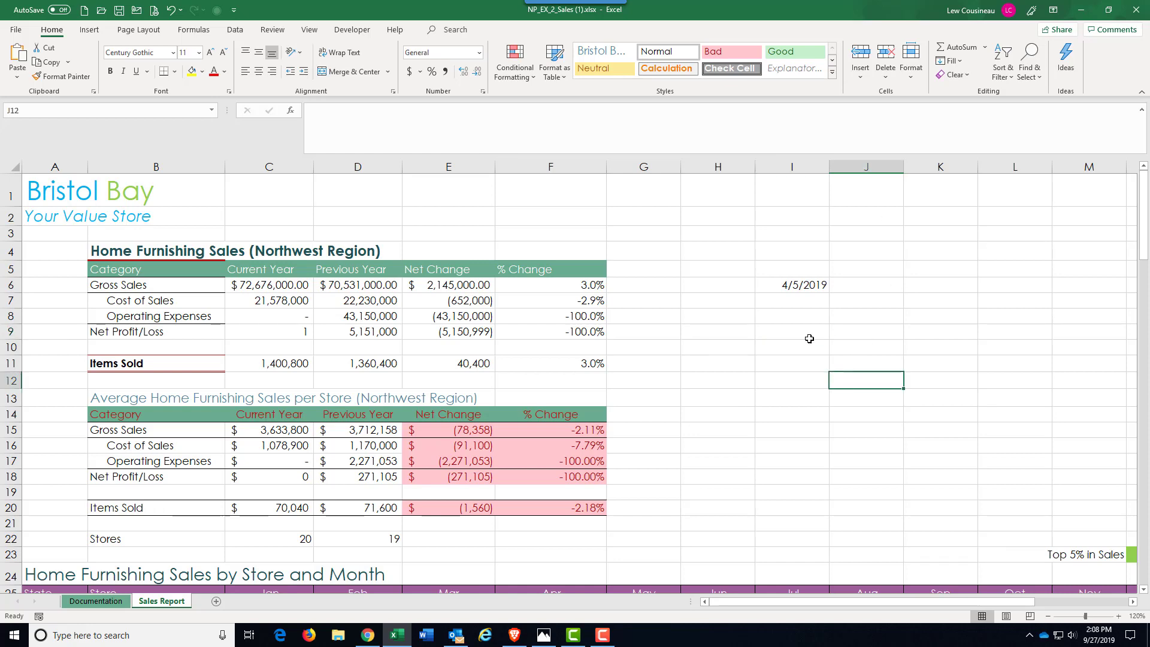
click(804, 339)
click(793, 375)
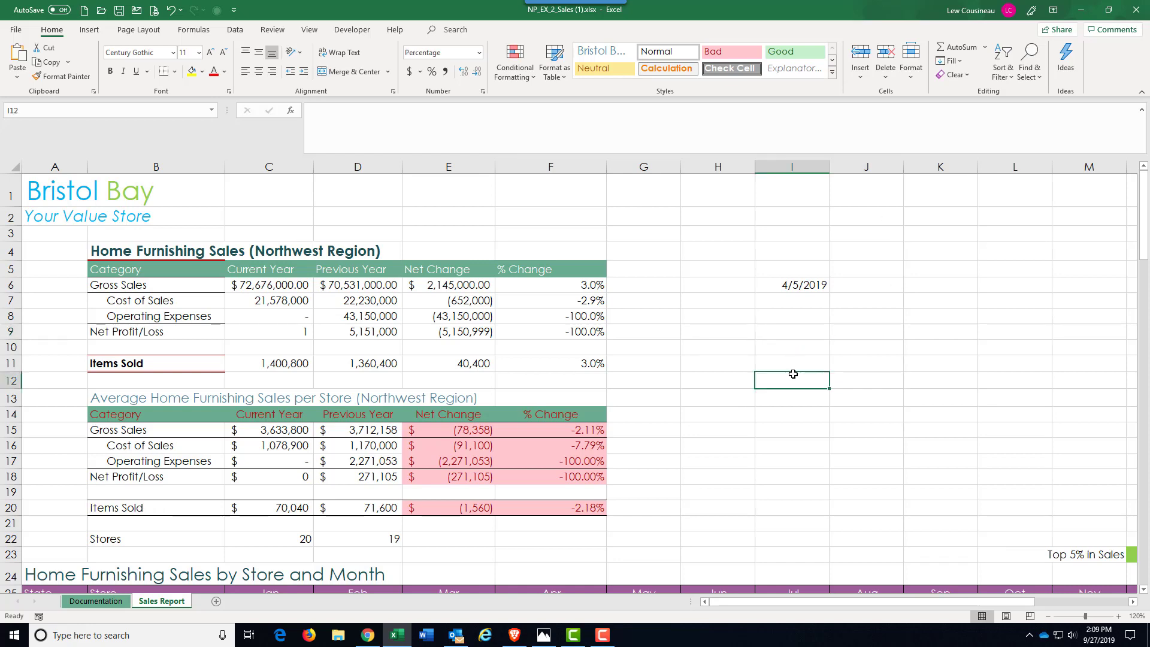
click(777, 330)
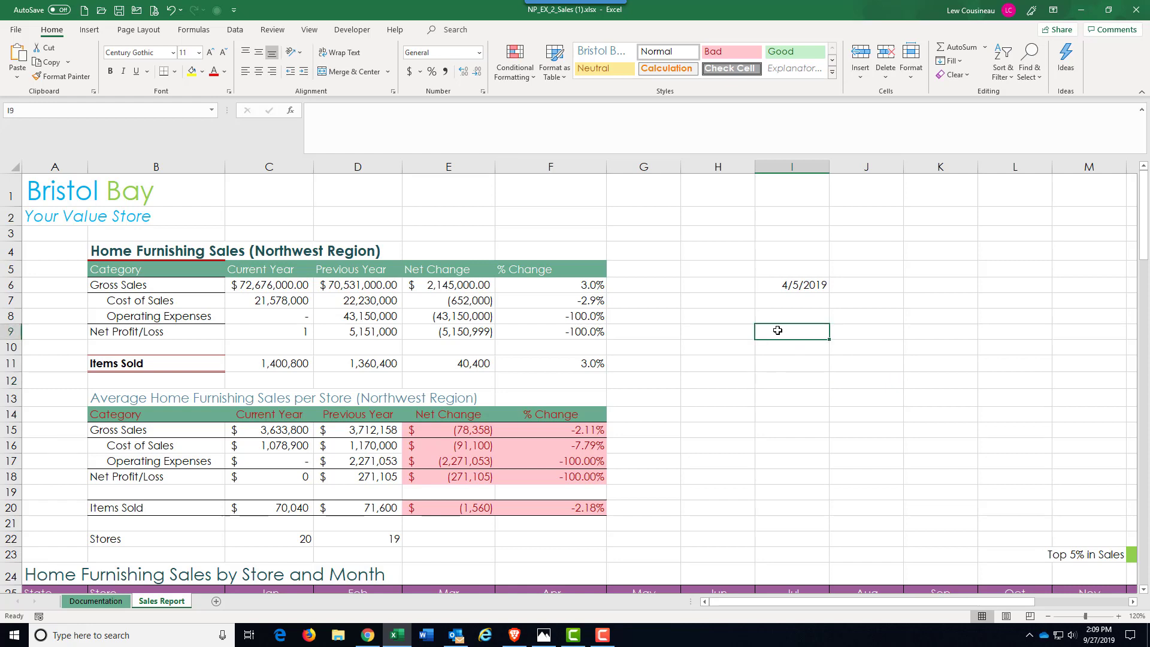
Enter the values 1, 2 and 3 across cells G9:I9.
click(655, 331)
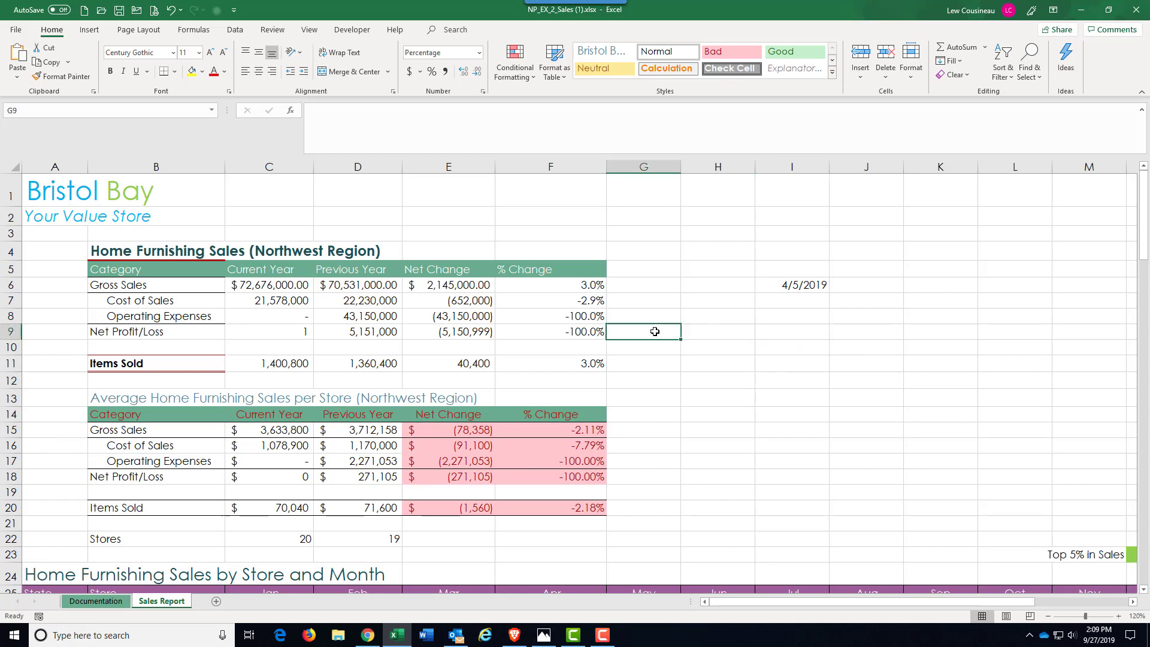
text(1)
key(Tab)
text(2)
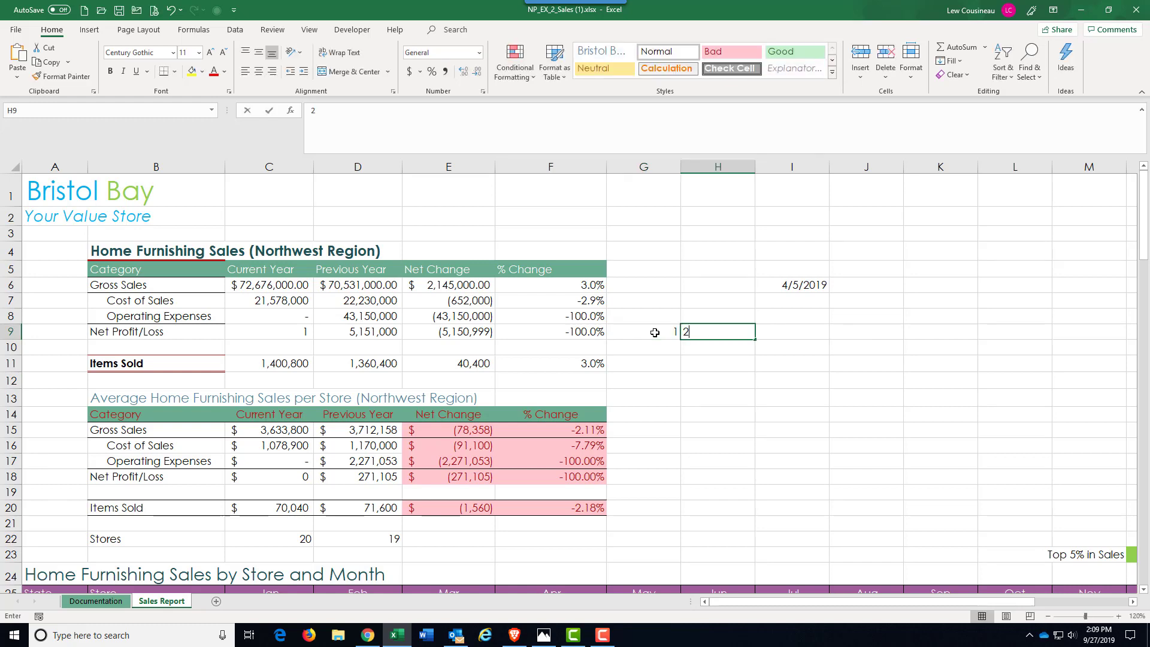
key(Tab)
text(3)
key(Tab)
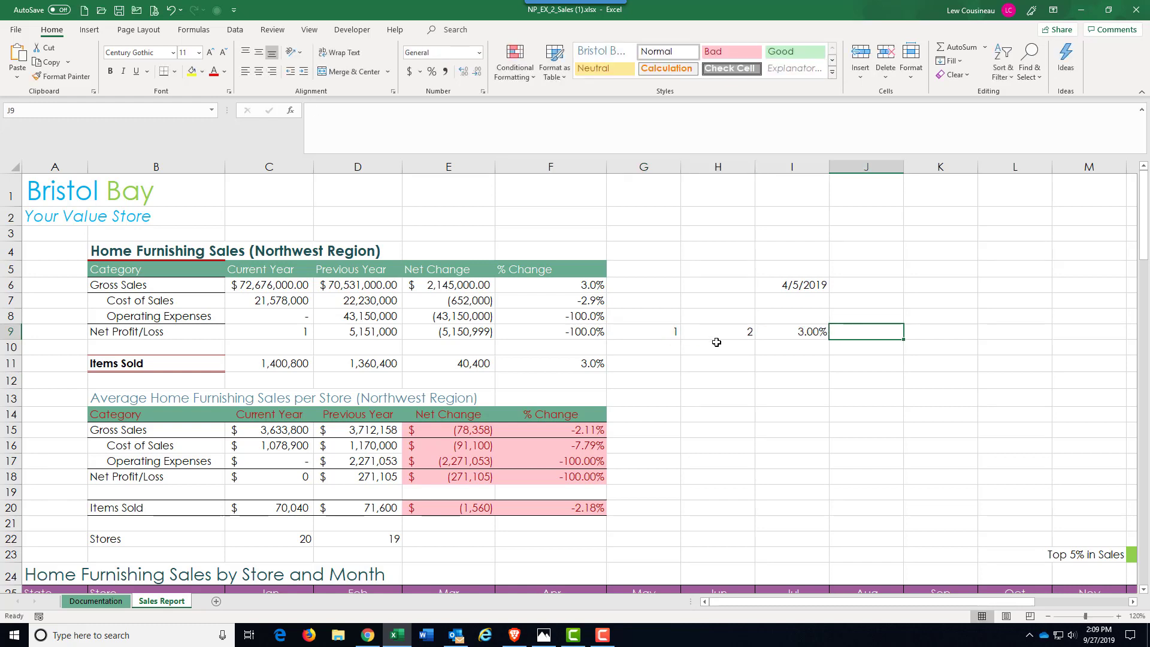
Clear everything from cell I9, both its contents and its formatting.
click(789, 333)
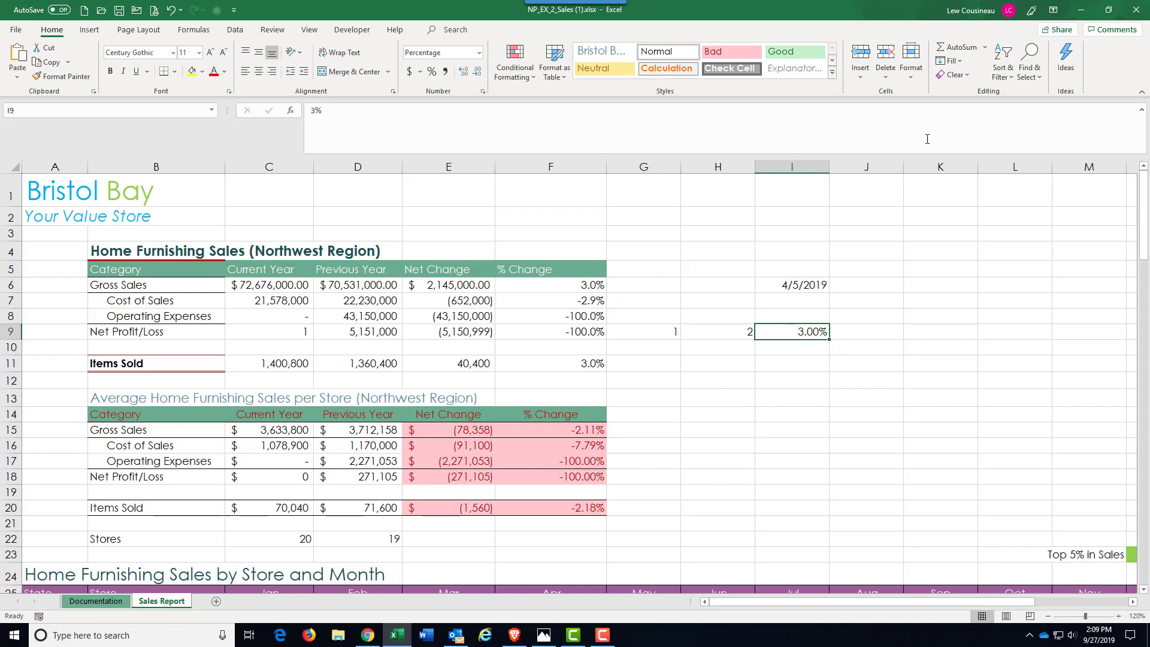
click(955, 74)
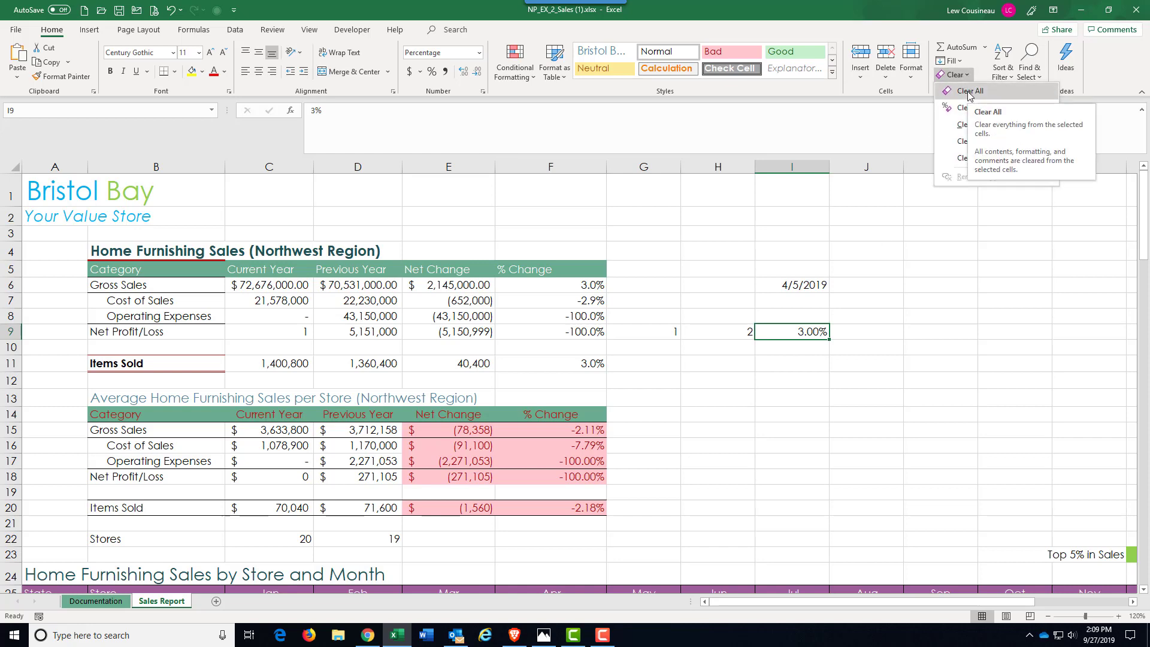
click(968, 91)
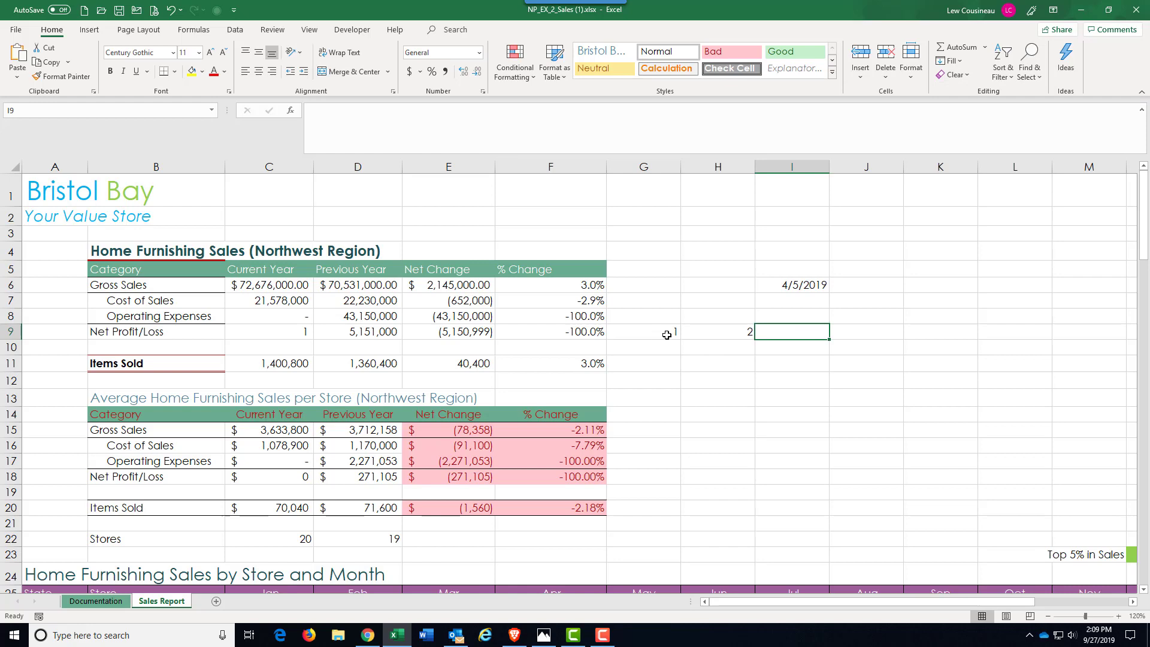
Delete the test values in G9:H9 and select the date in I6.
drag(665, 332, 744, 340)
key(Delete)
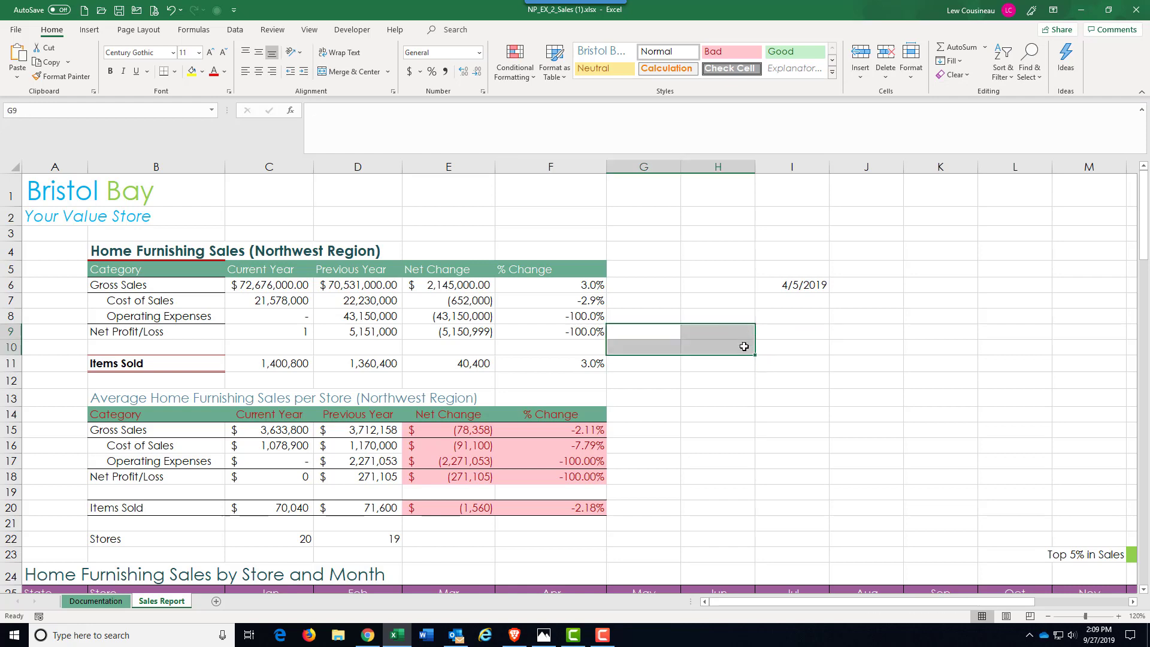
click(804, 286)
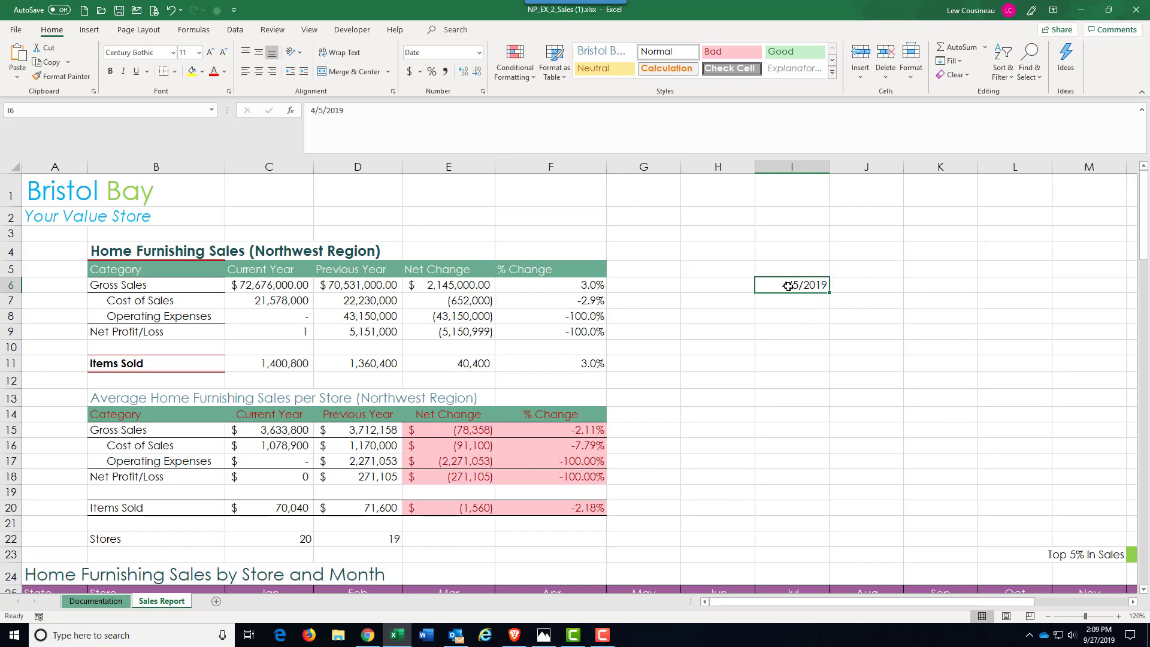
Switch the date in I6 to the Number format and return it to Short Date.
click(582, 286)
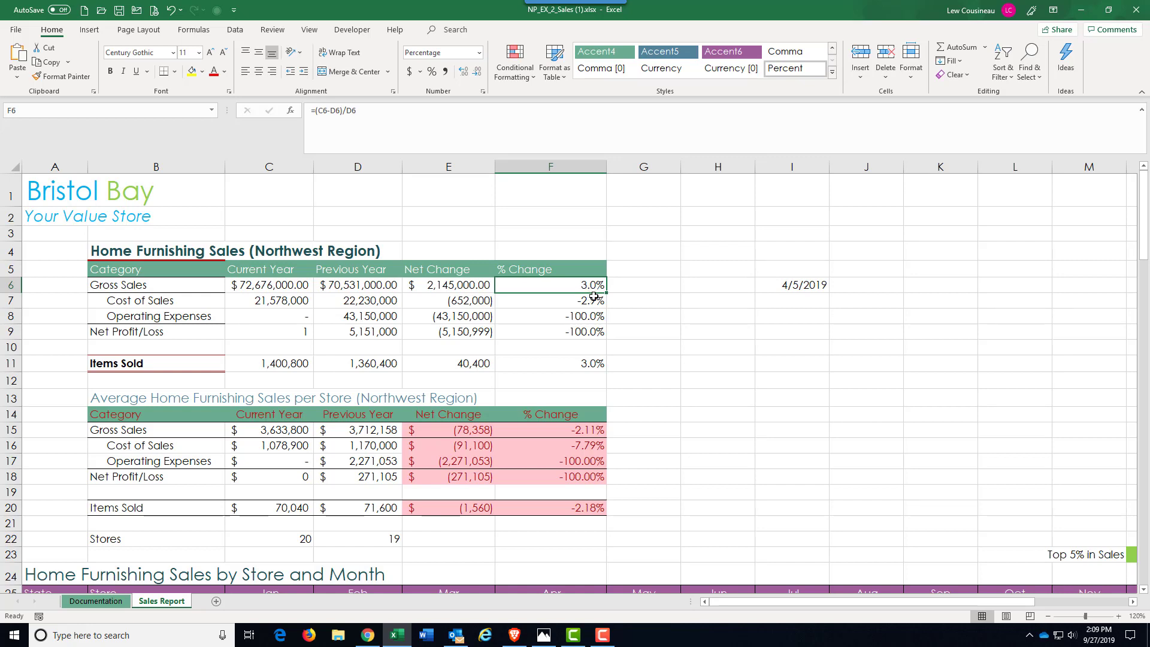
click(797, 287)
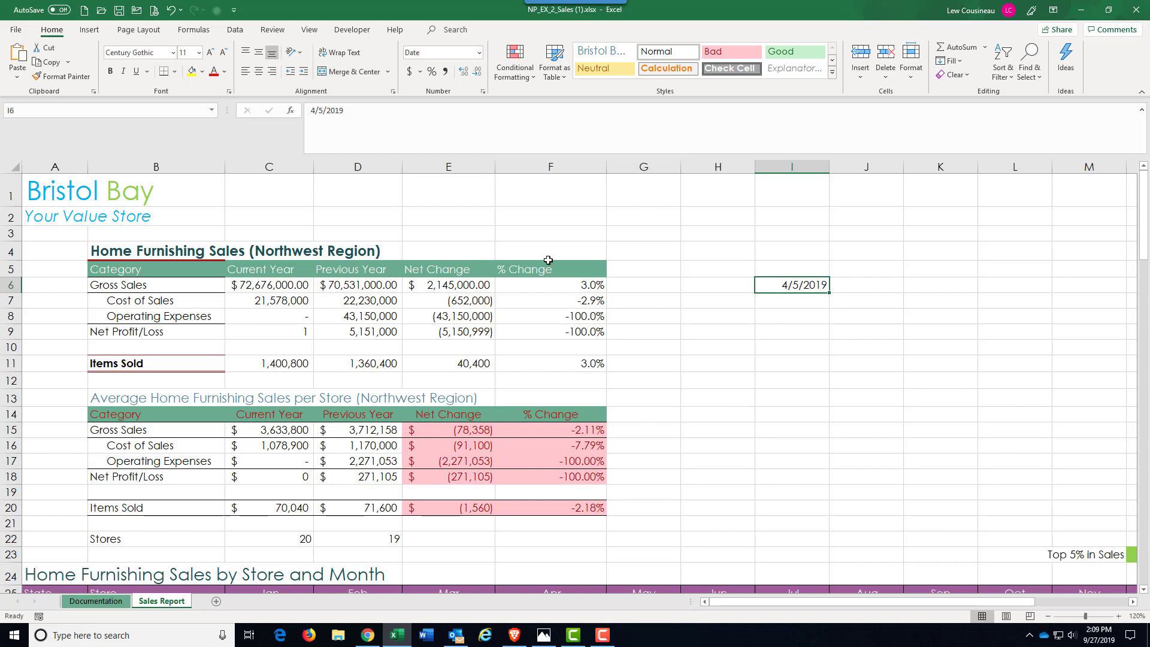
click(479, 55)
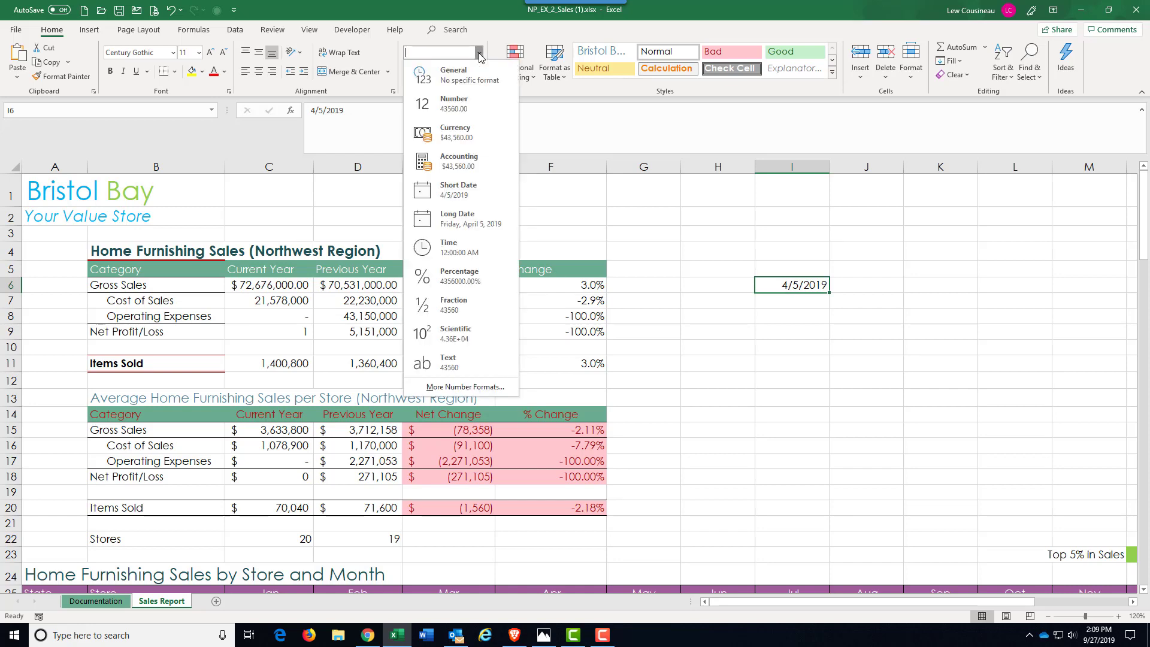
click(457, 112)
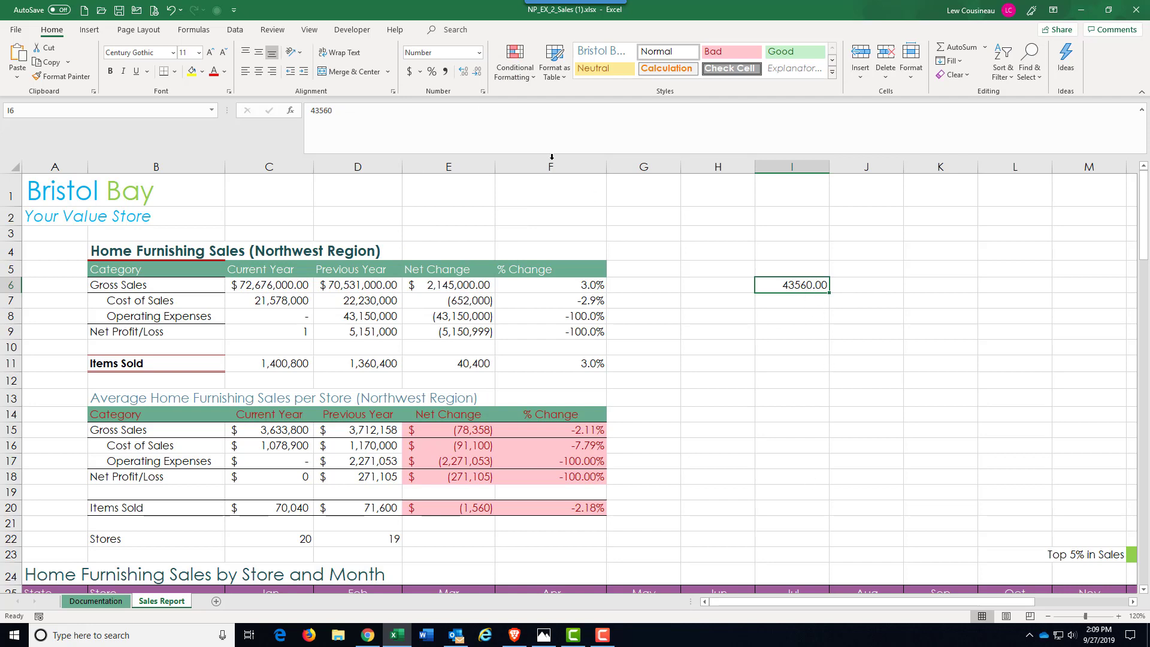
click(479, 52)
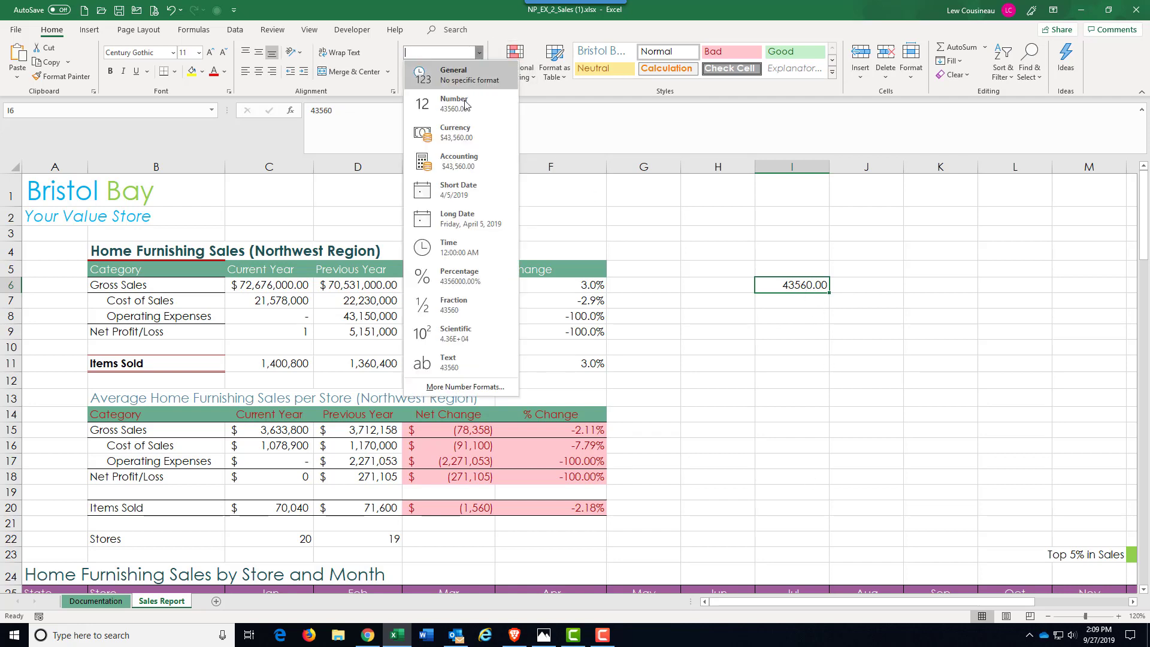
click(472, 191)
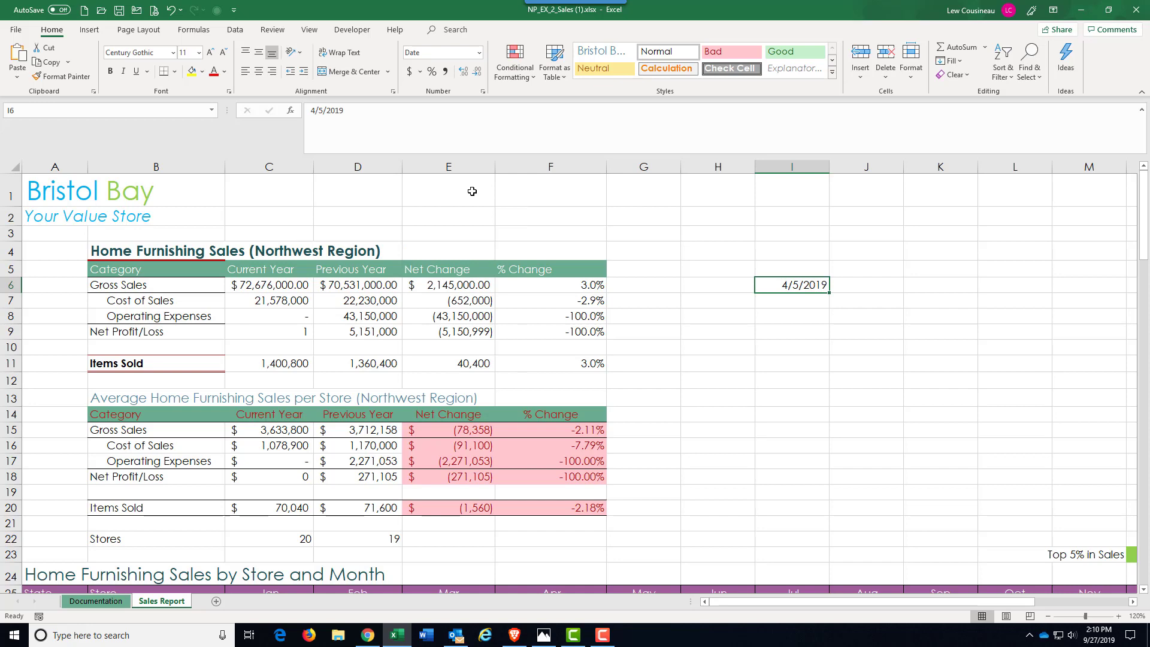
click(479, 53)
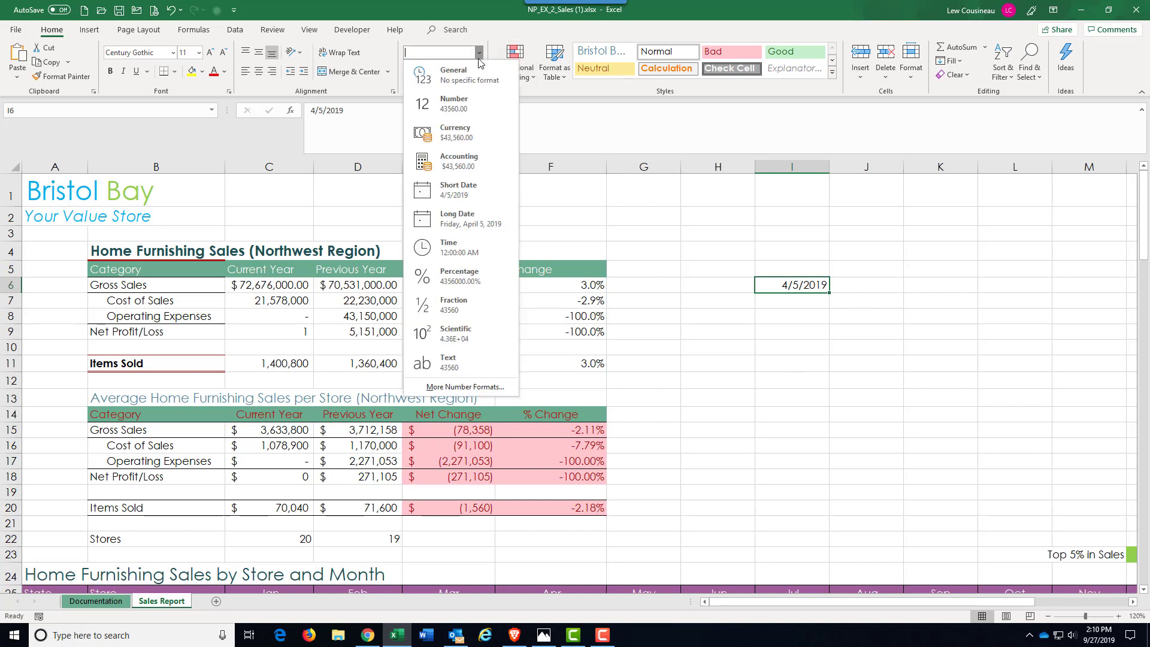
click(465, 186)
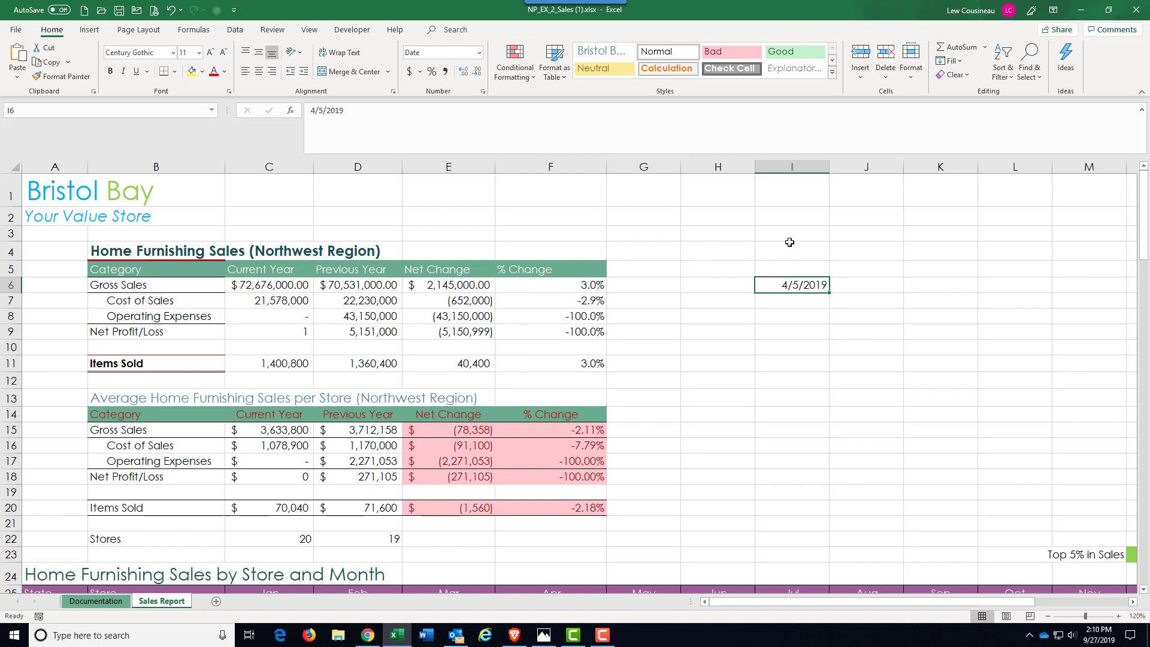
Enter January 1st, 1990 in cell I4 and check which number format the cell has.
click(789, 246)
text(Ja)
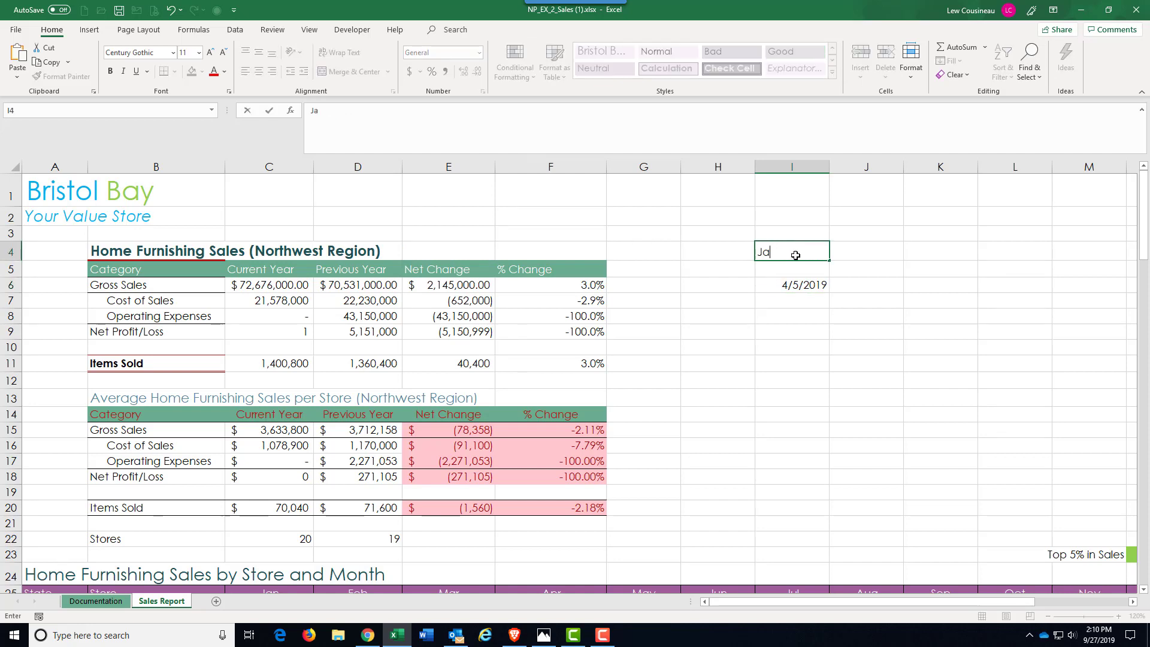
text(nuary 1st, 1990)
click(809, 327)
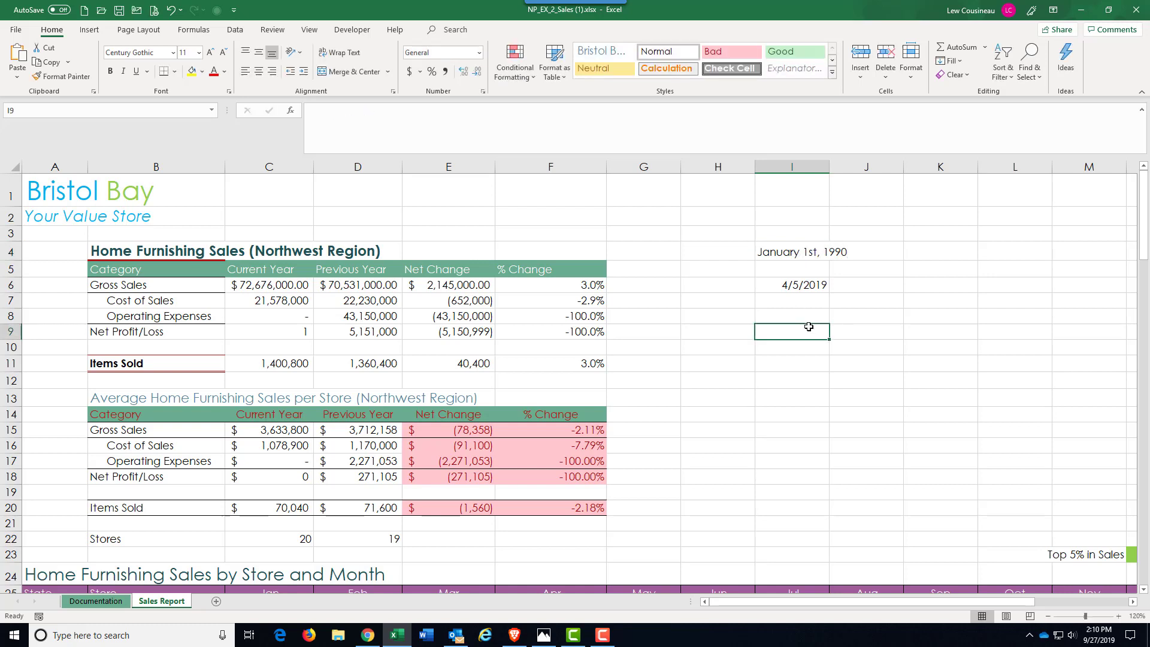
click(792, 250)
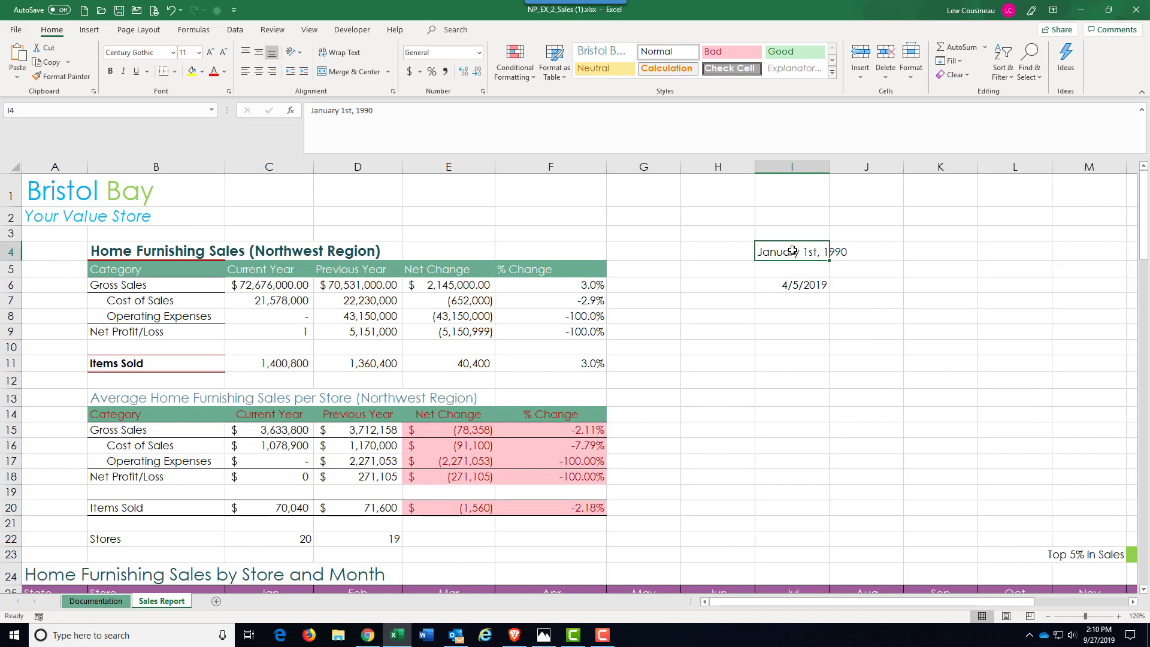
Enter the date 1/2/1900 in cell K4 and apply the Number format to it.
click(929, 251)
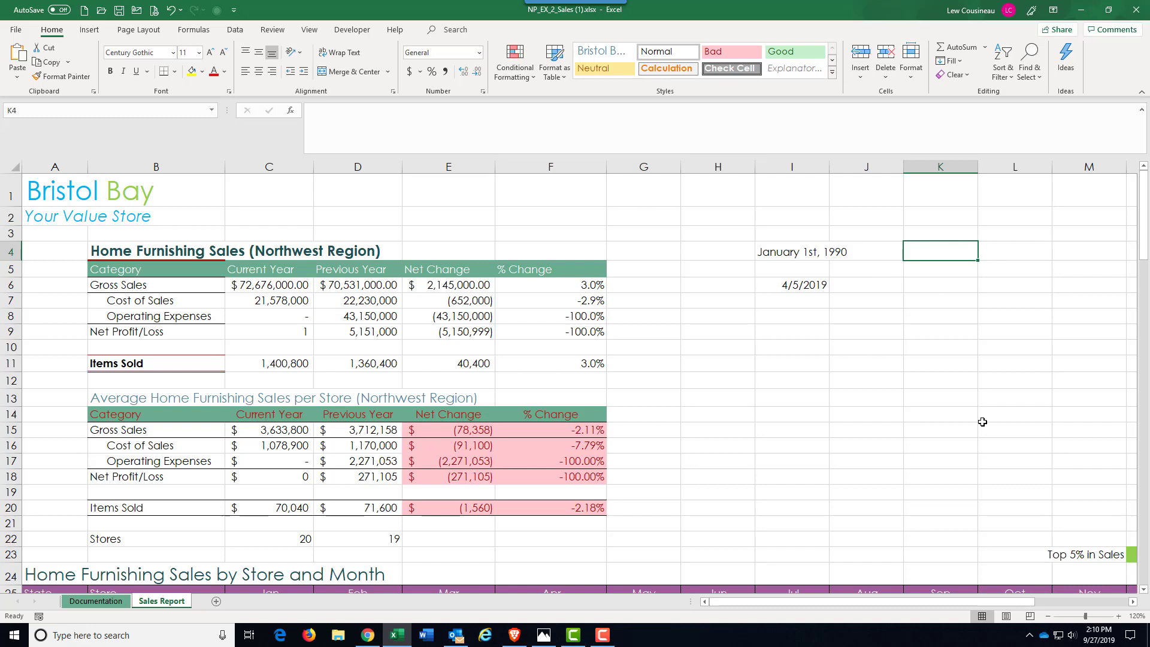
text(1/2/1900)
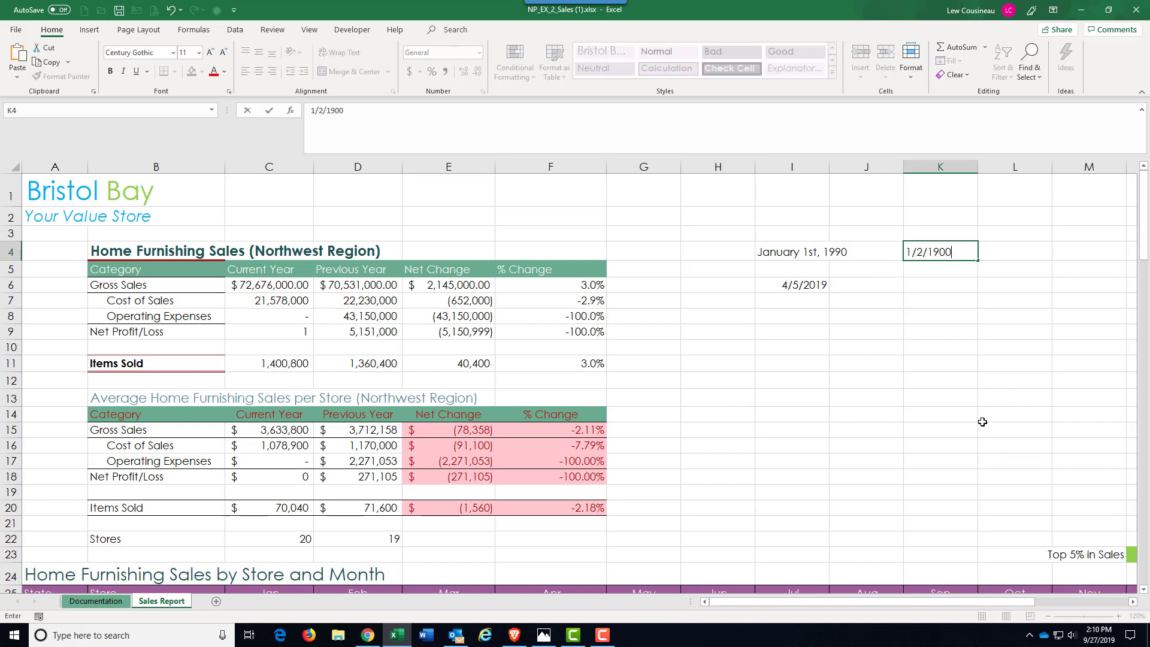
click(991, 446)
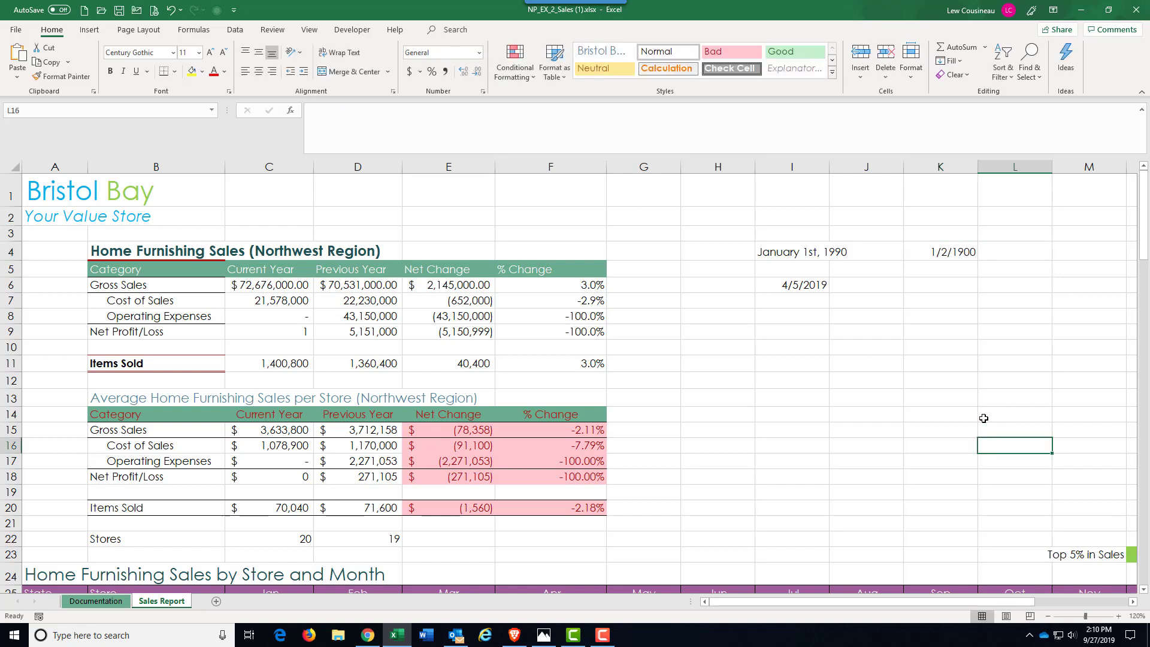
click(922, 252)
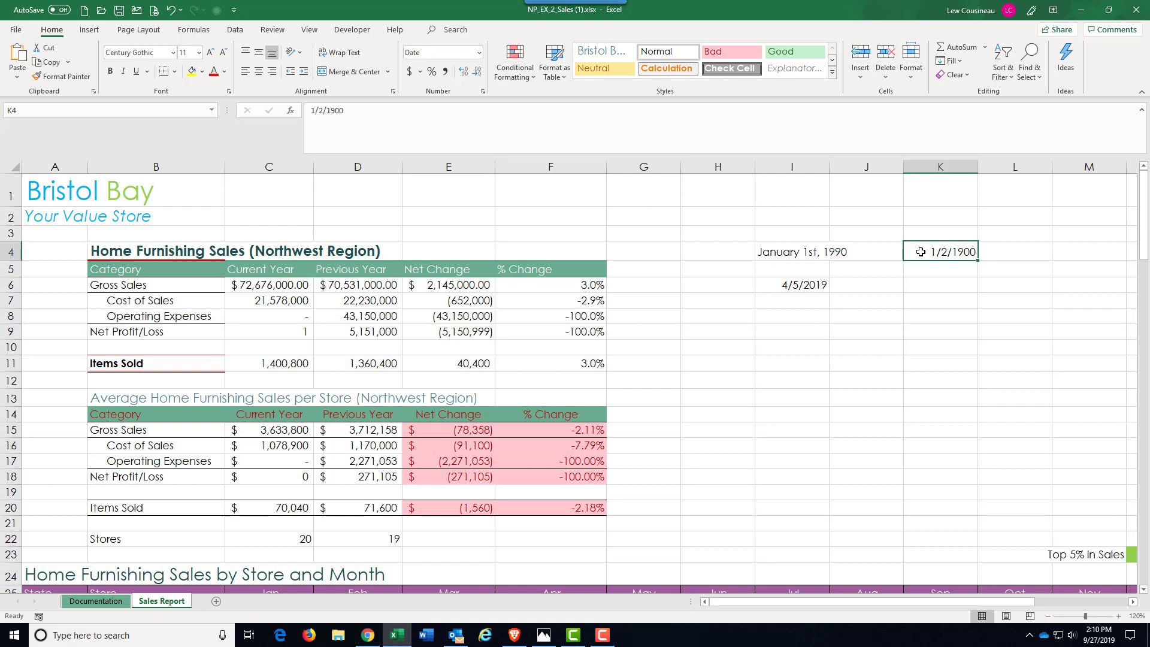
click(480, 53)
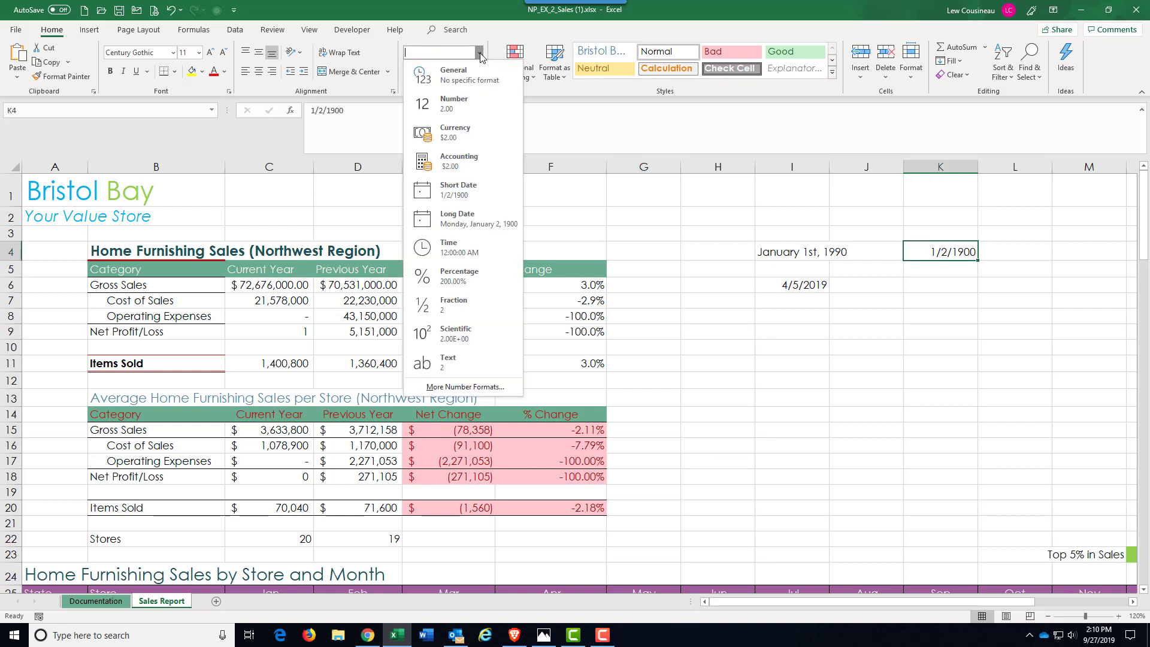
click(457, 103)
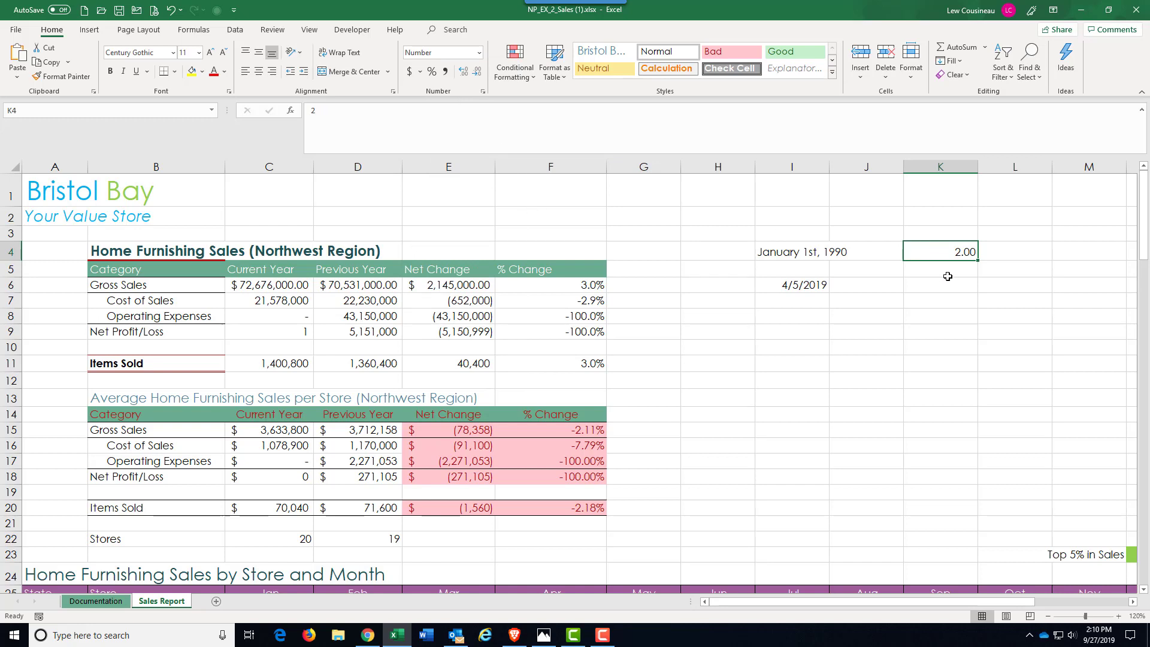
Show the serial number of the date in I6 with the Number format, then restore the Short Date format.
click(808, 285)
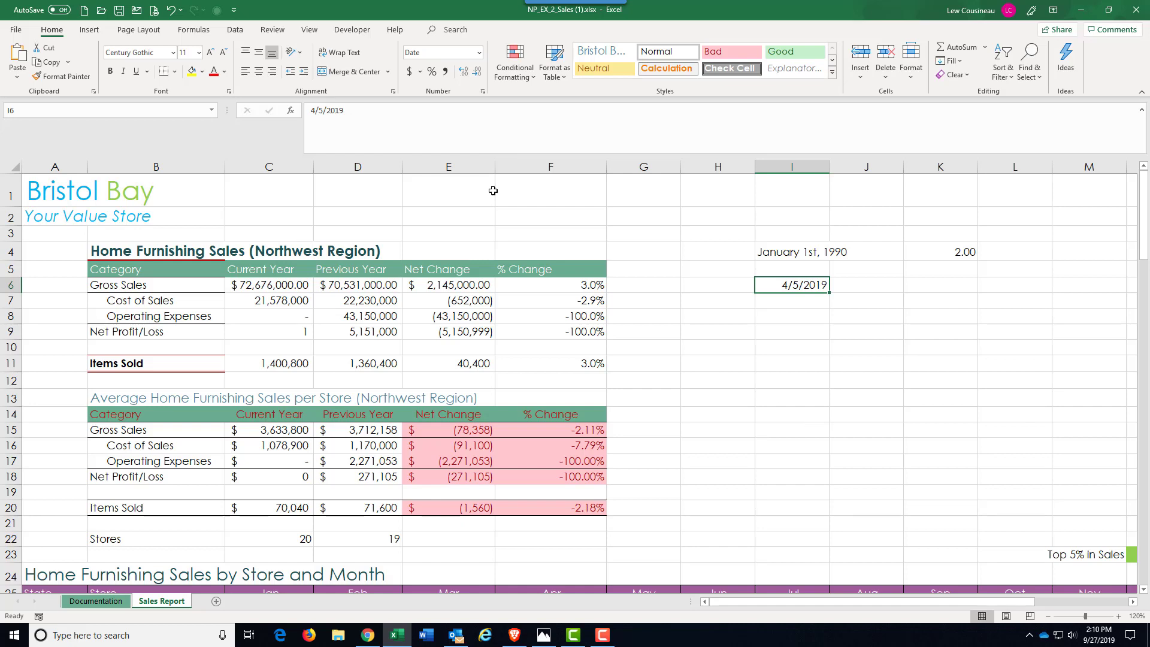
click(477, 53)
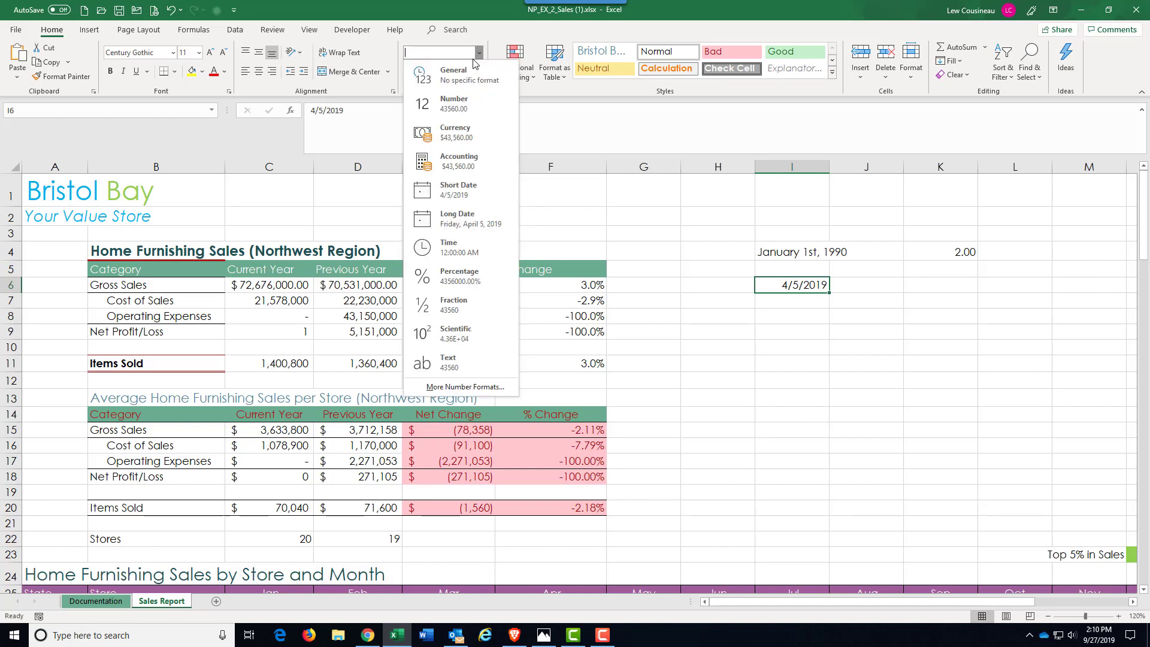
click(461, 103)
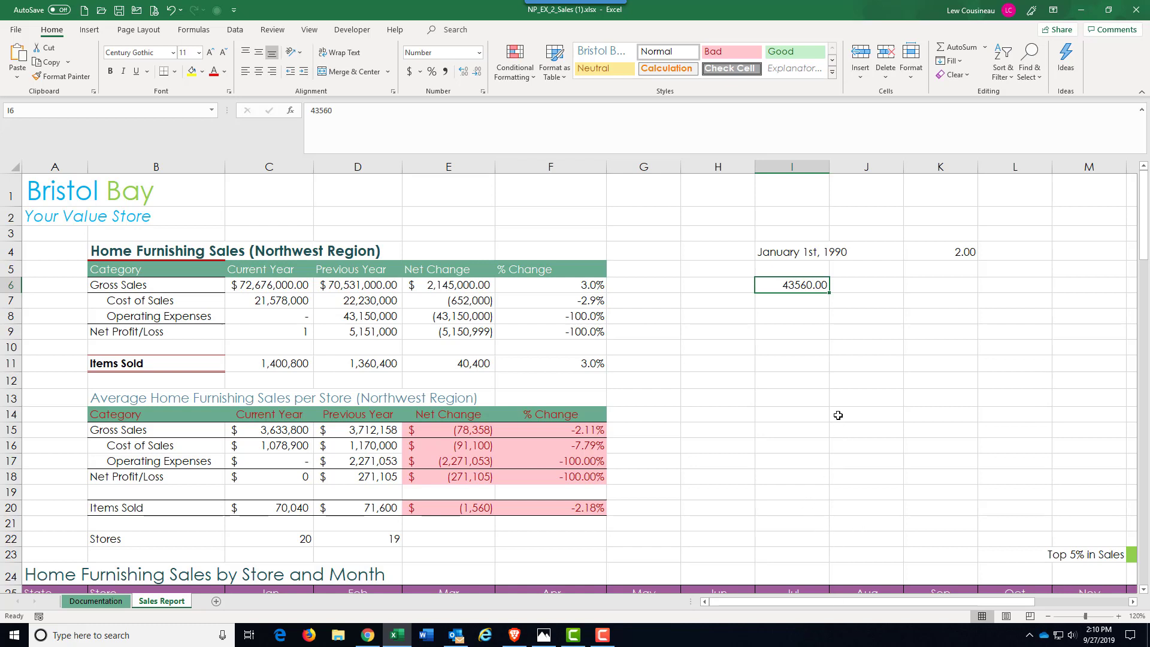
click(479, 52)
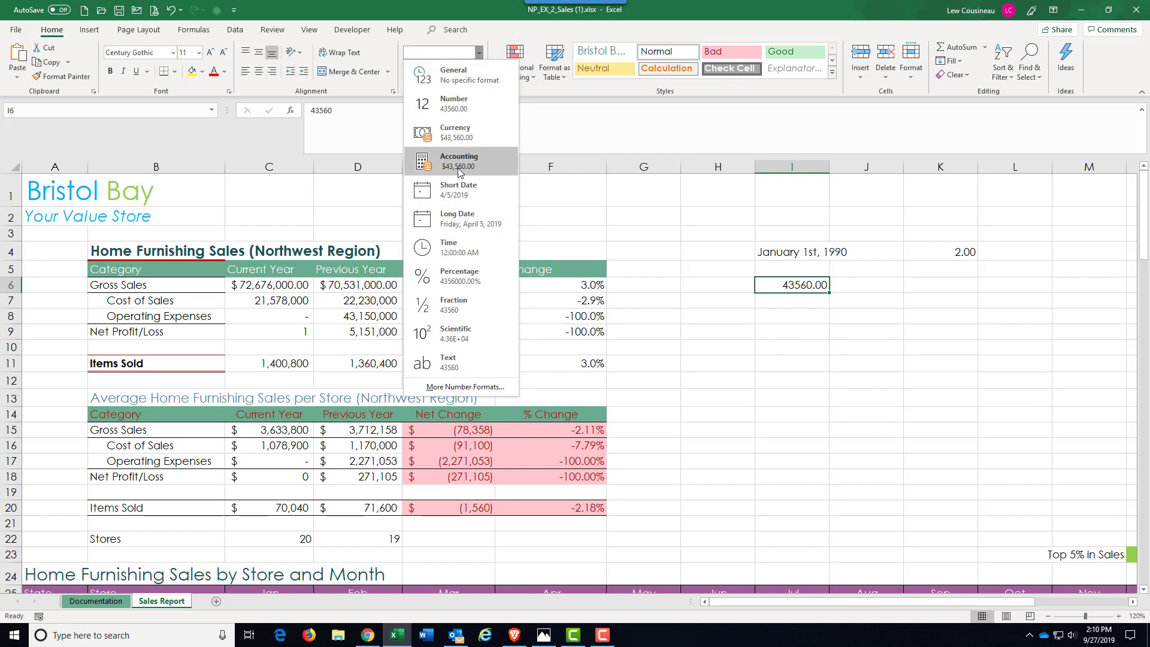
click(460, 192)
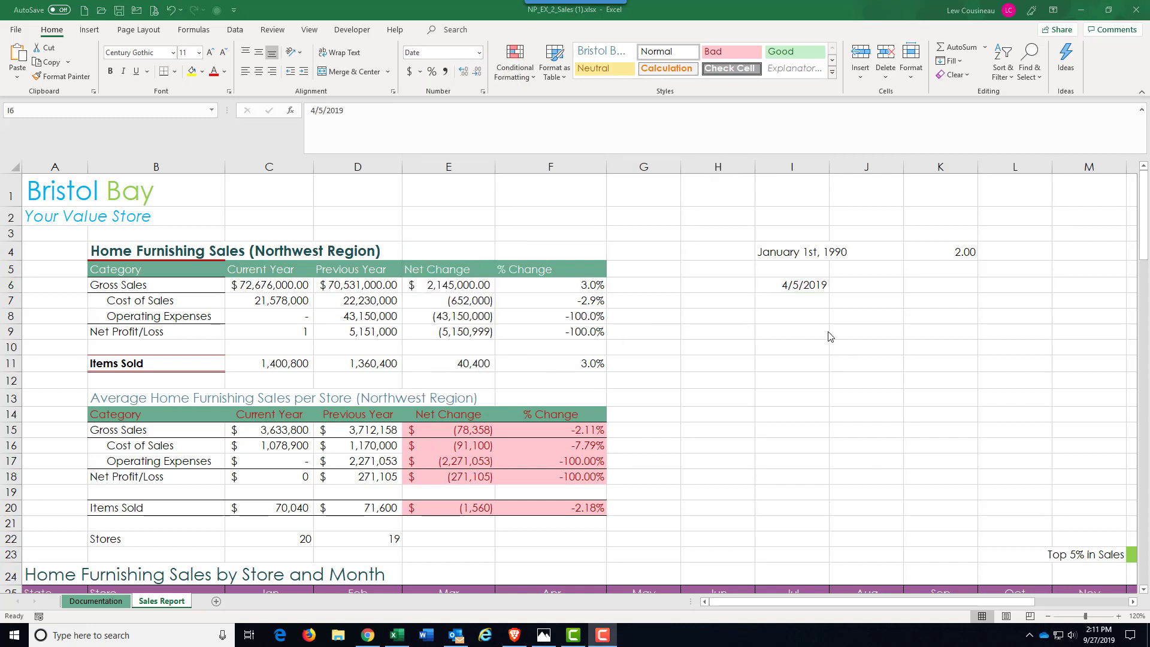
Enter the date 4/10/2019 in cell J6, beside the date in I6.
click(863, 285)
text(4)
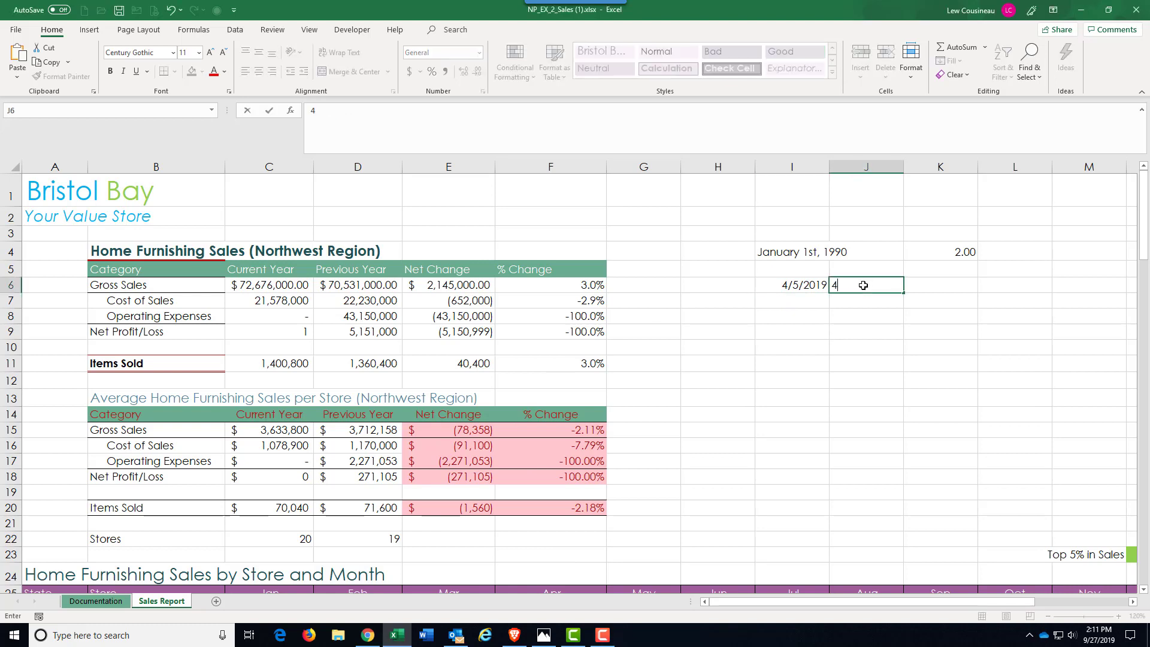
text(/10/2019)
click(824, 331)
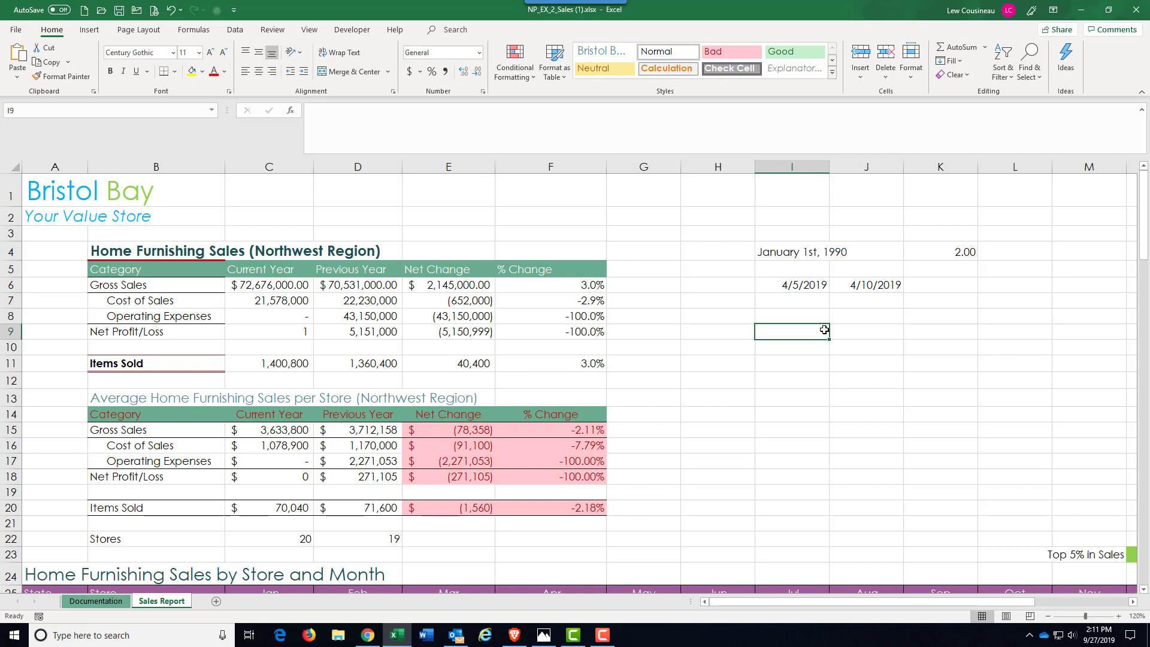
Calculate the days between the two dates in K6 with the formula =J6-I6.
click(946, 289)
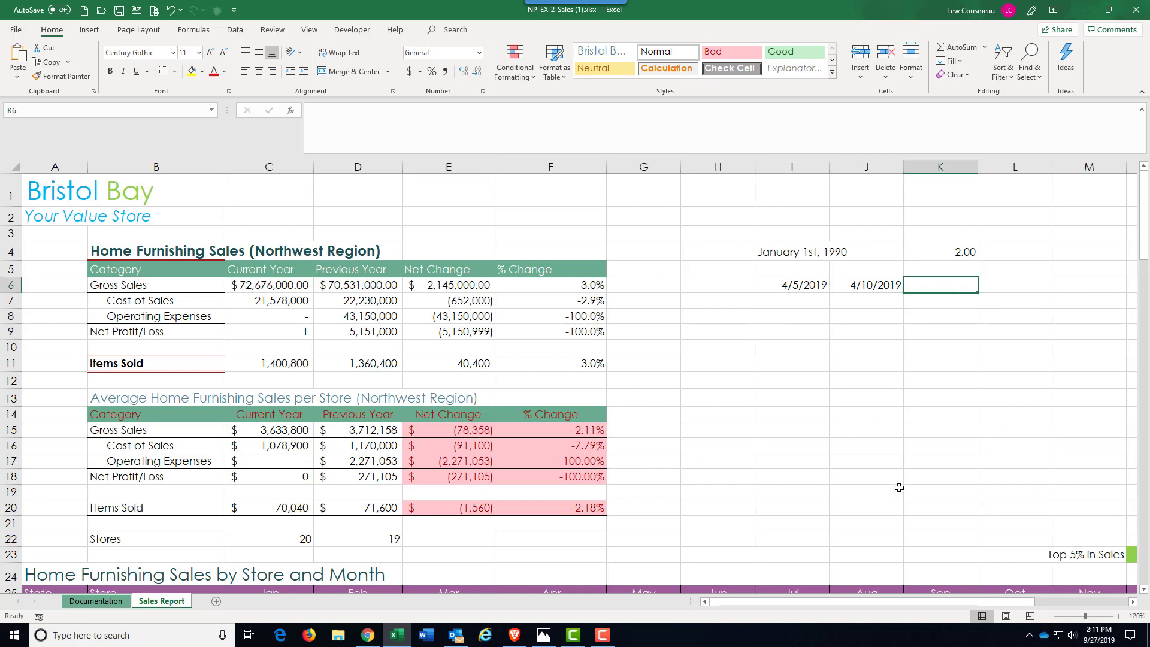
text(=)
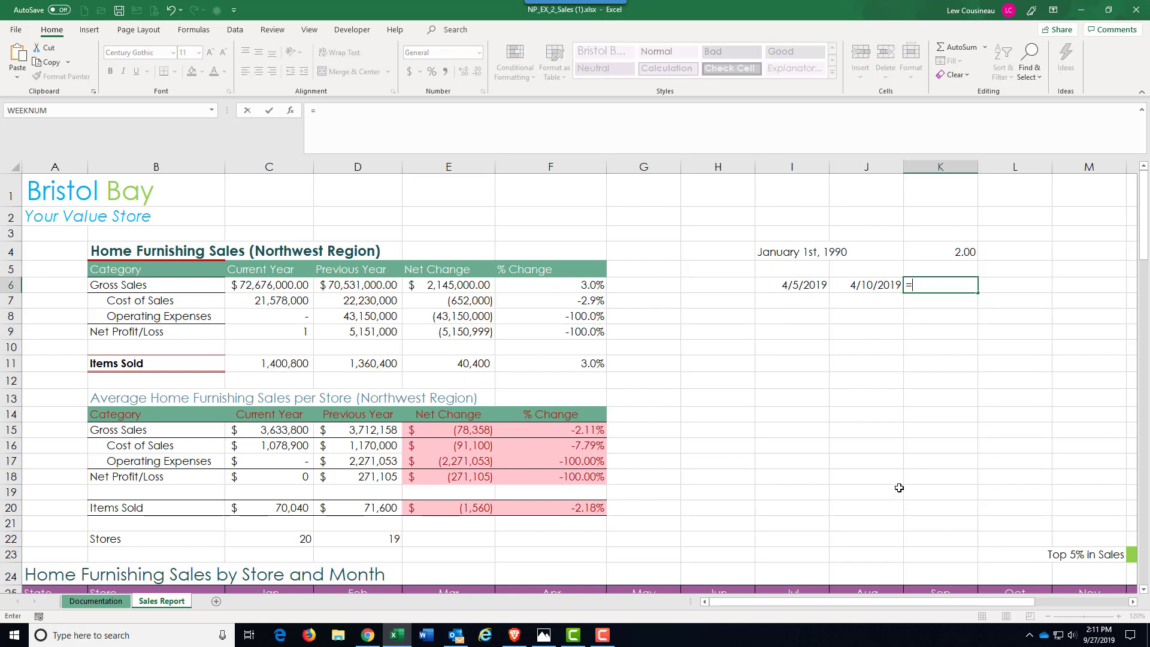
click(890, 278)
text(-)
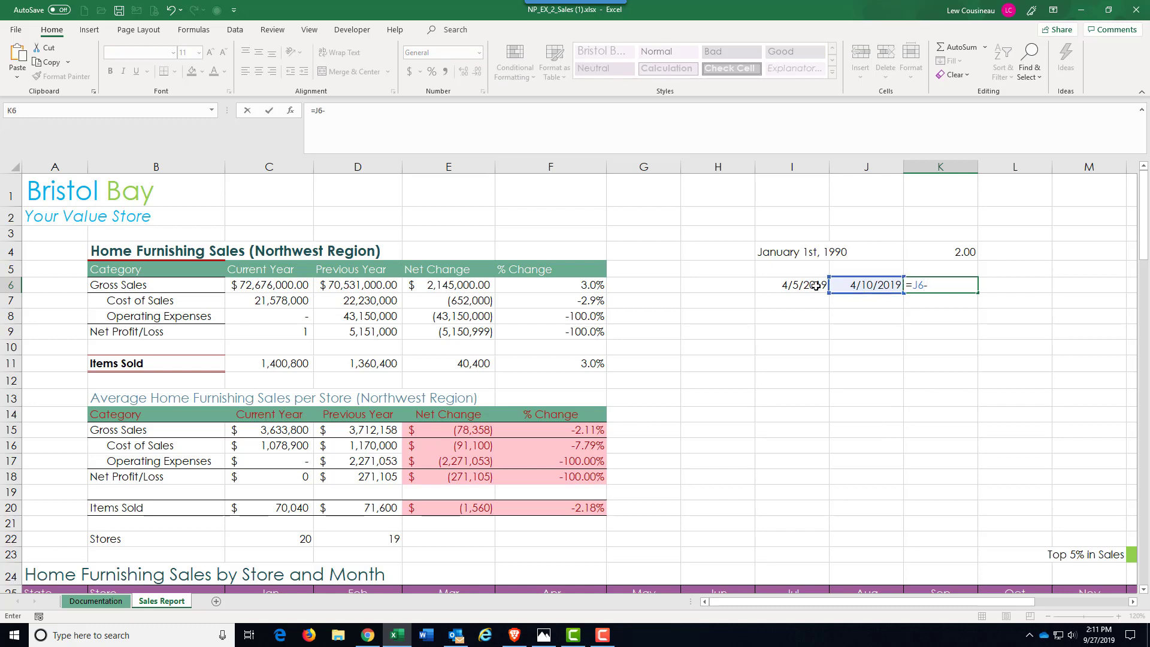
click(816, 286)
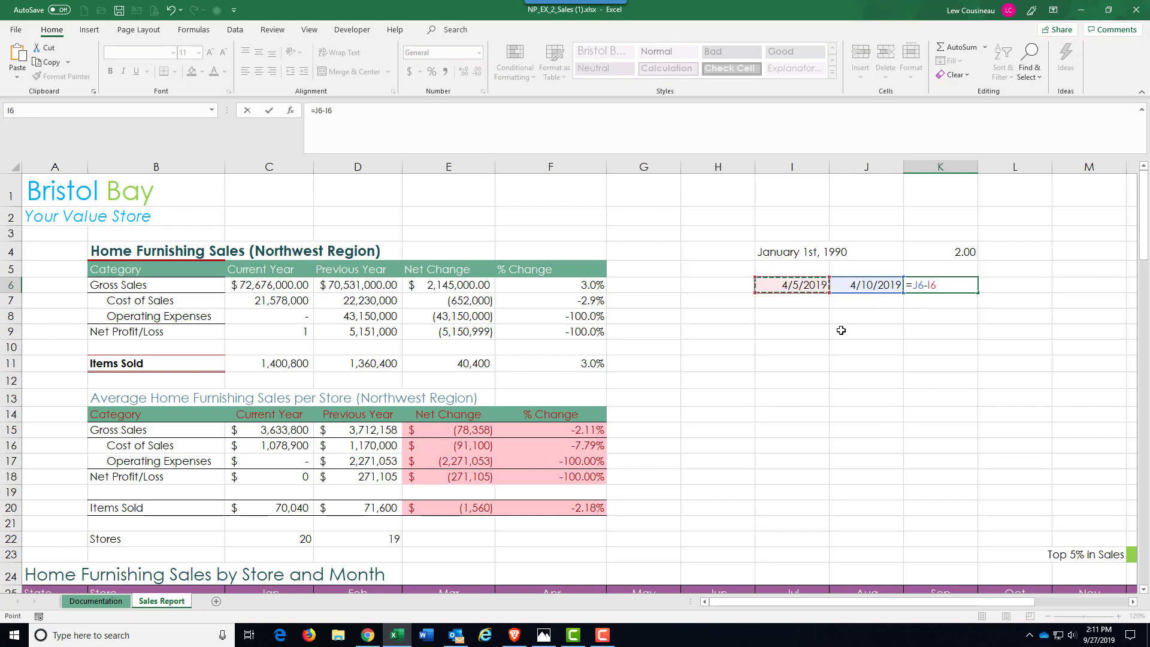
key(Return)
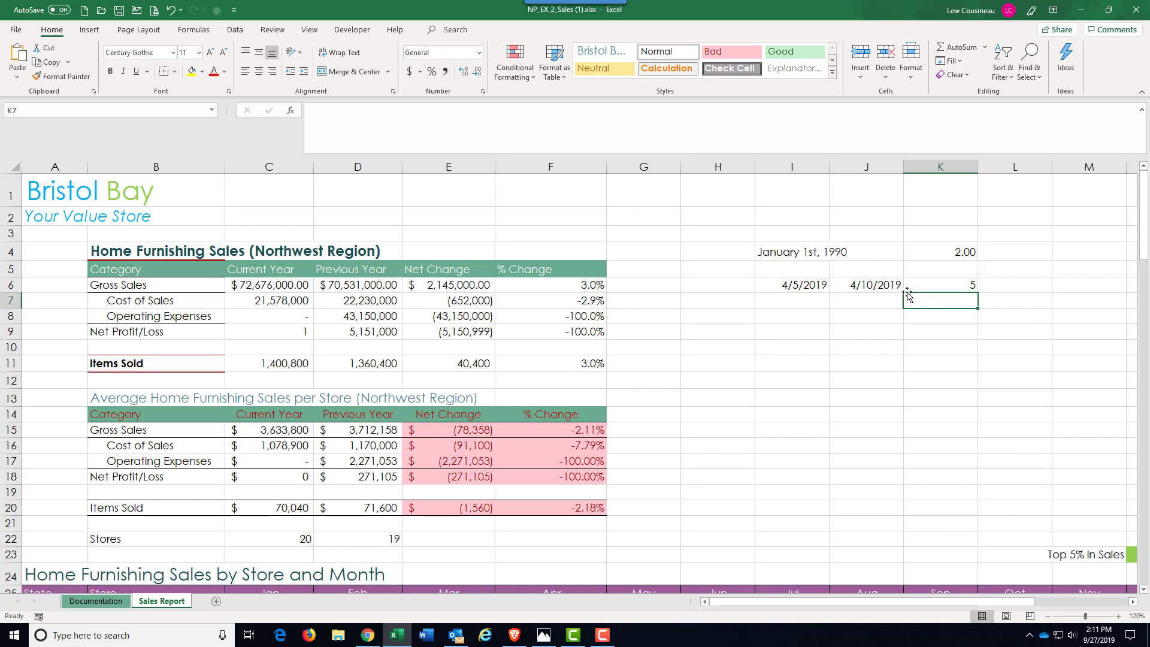
Apply the Comma style to the dates in I6:J6 and set them back to Short Date.
click(875, 286)
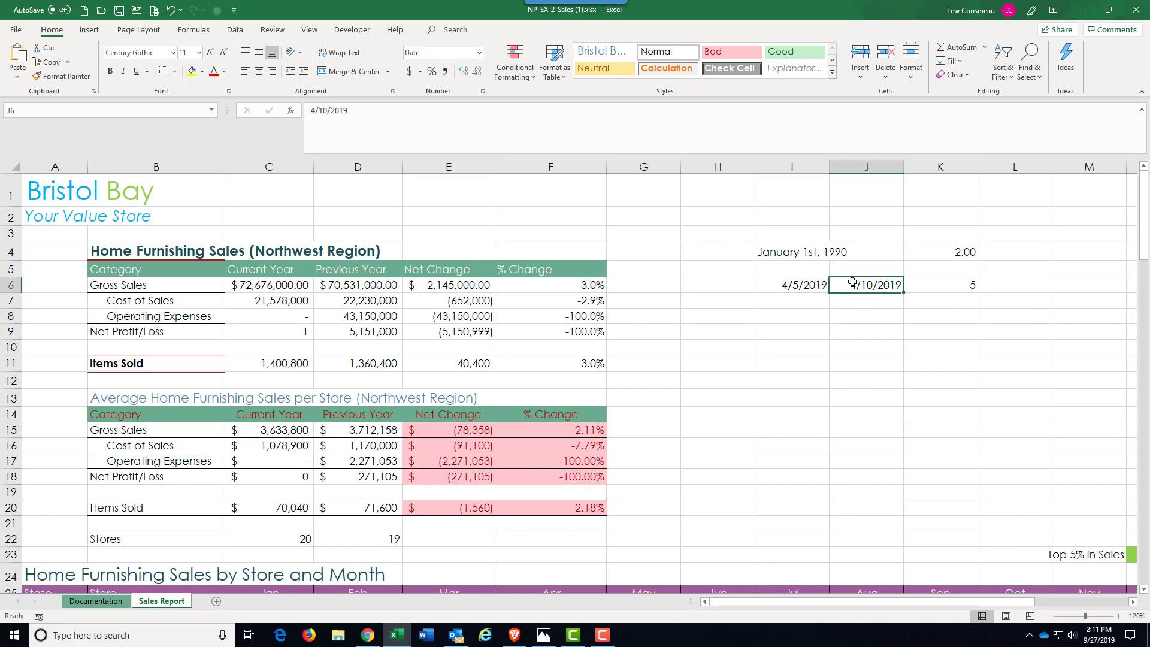
drag(799, 292, 850, 290)
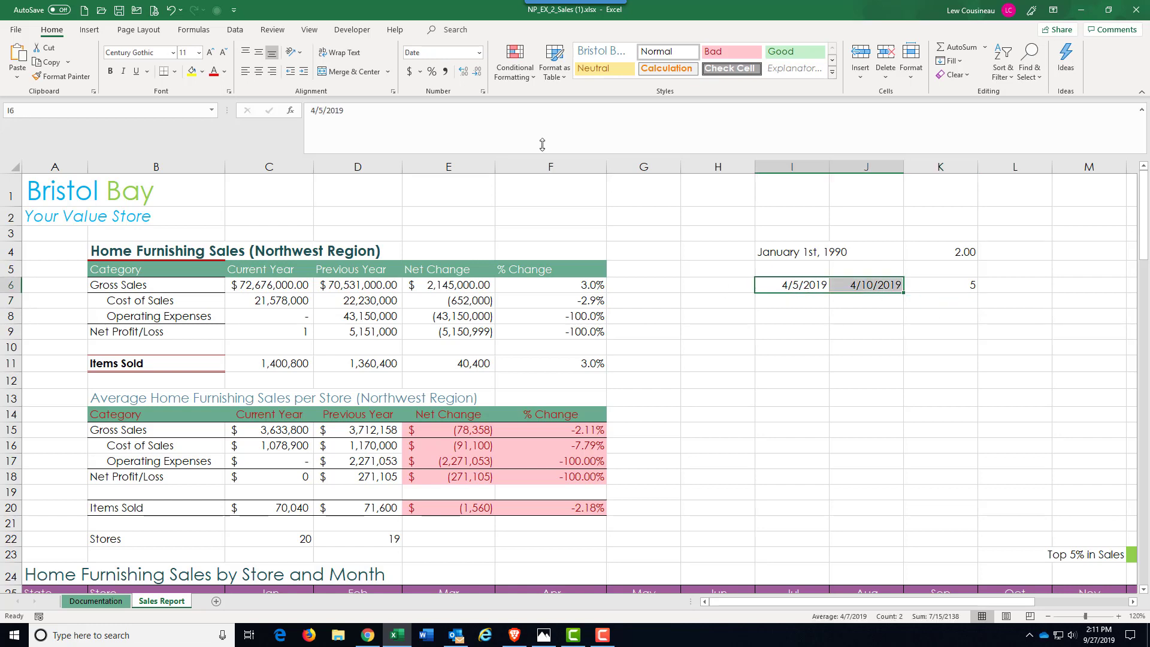
click(445, 72)
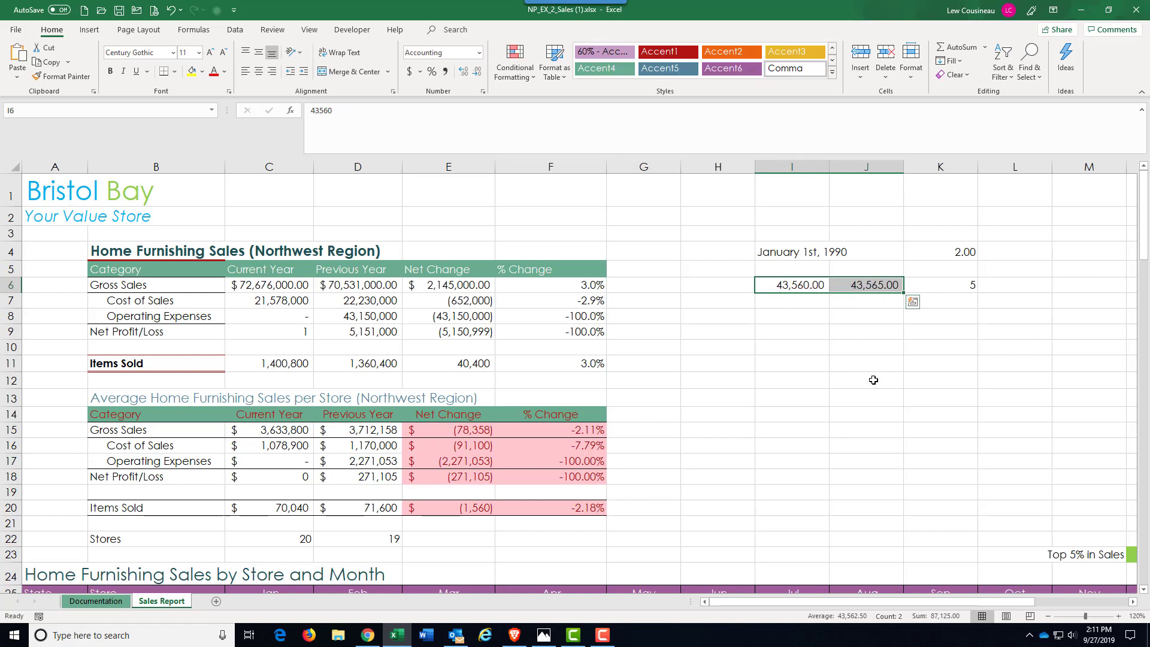
click(479, 55)
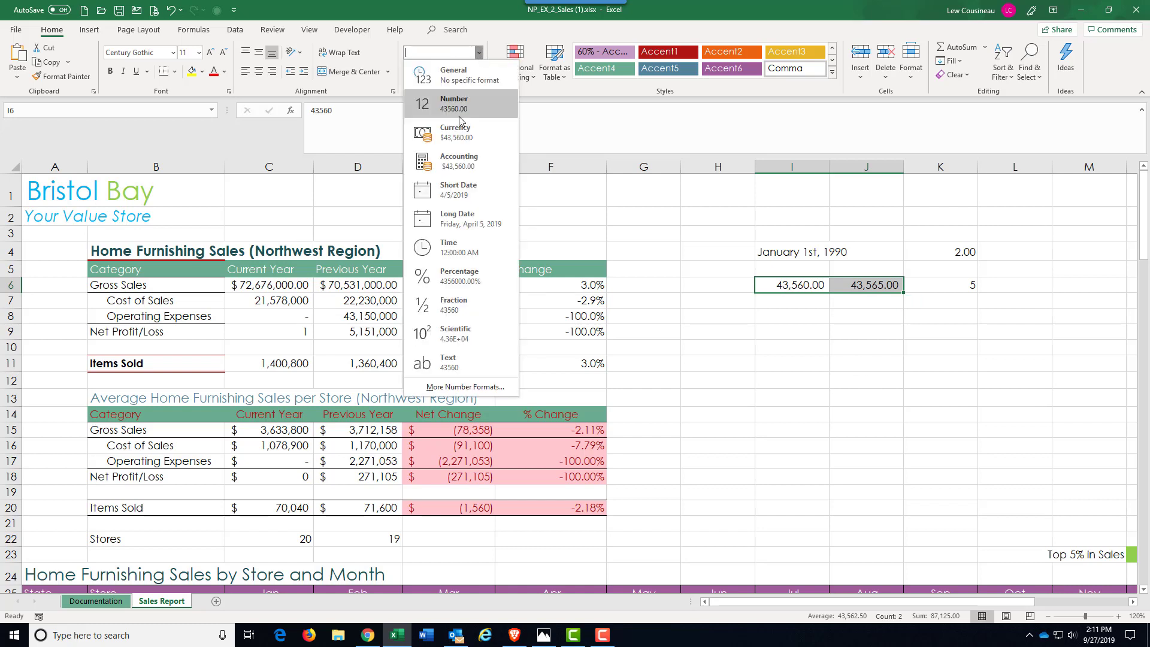
click(459, 190)
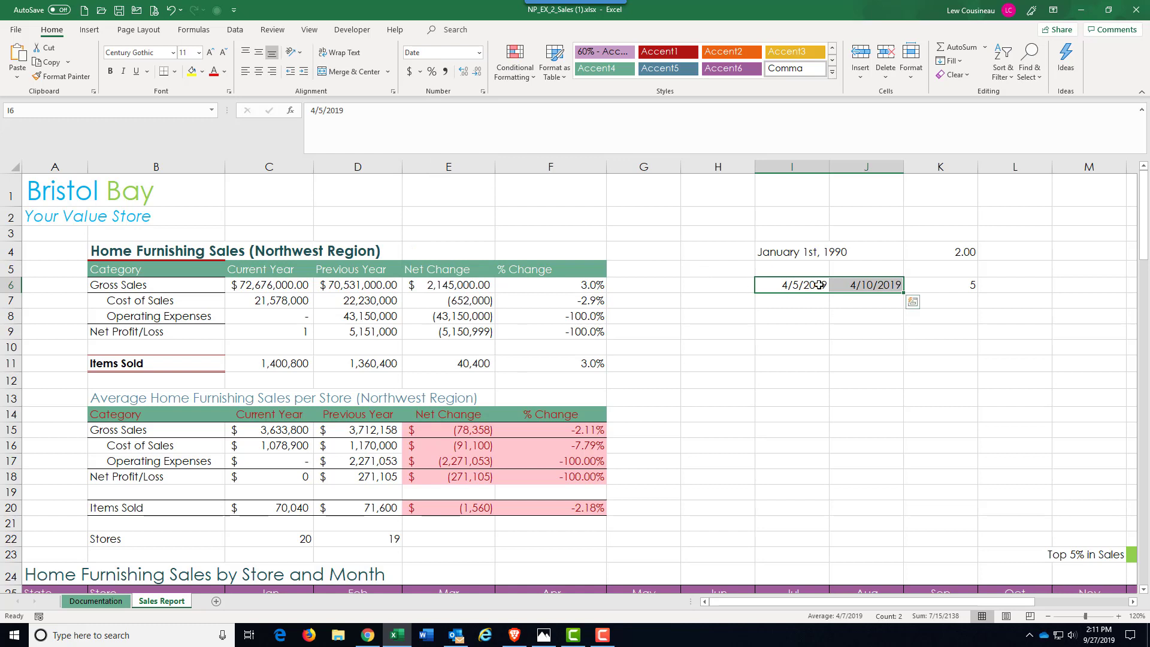
Inspect the cell references in the date subtraction formula in K6 without changing it.
double_click(951, 287)
key(Escape)
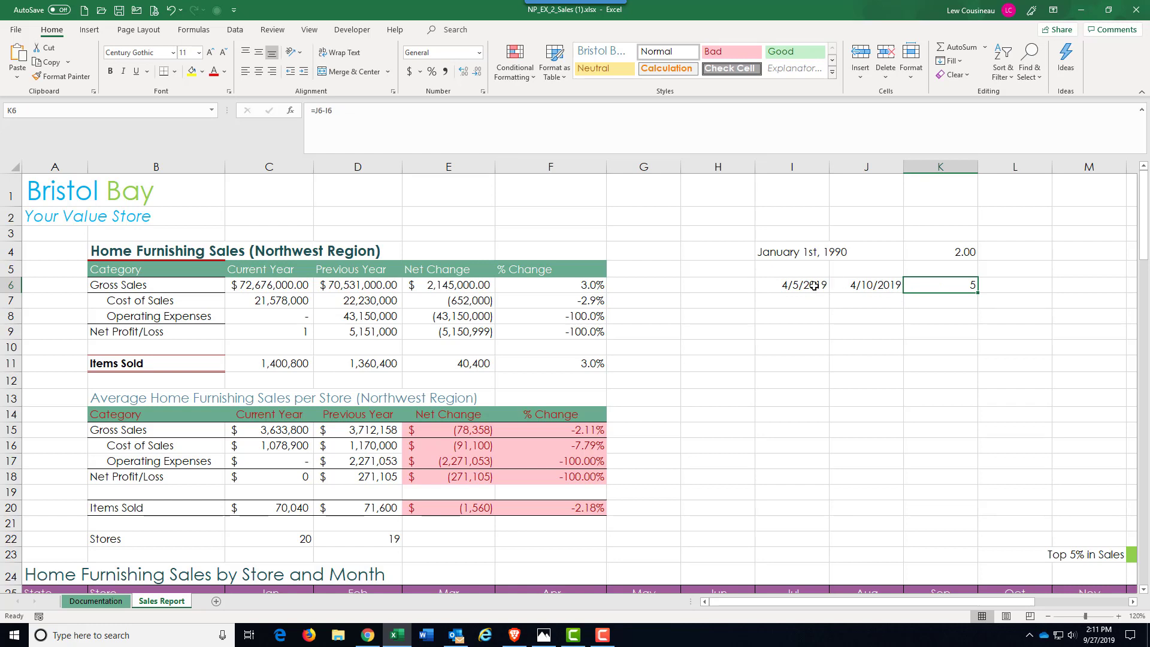
Delete the two dates in I6:J6.
drag(817, 285, 868, 285)
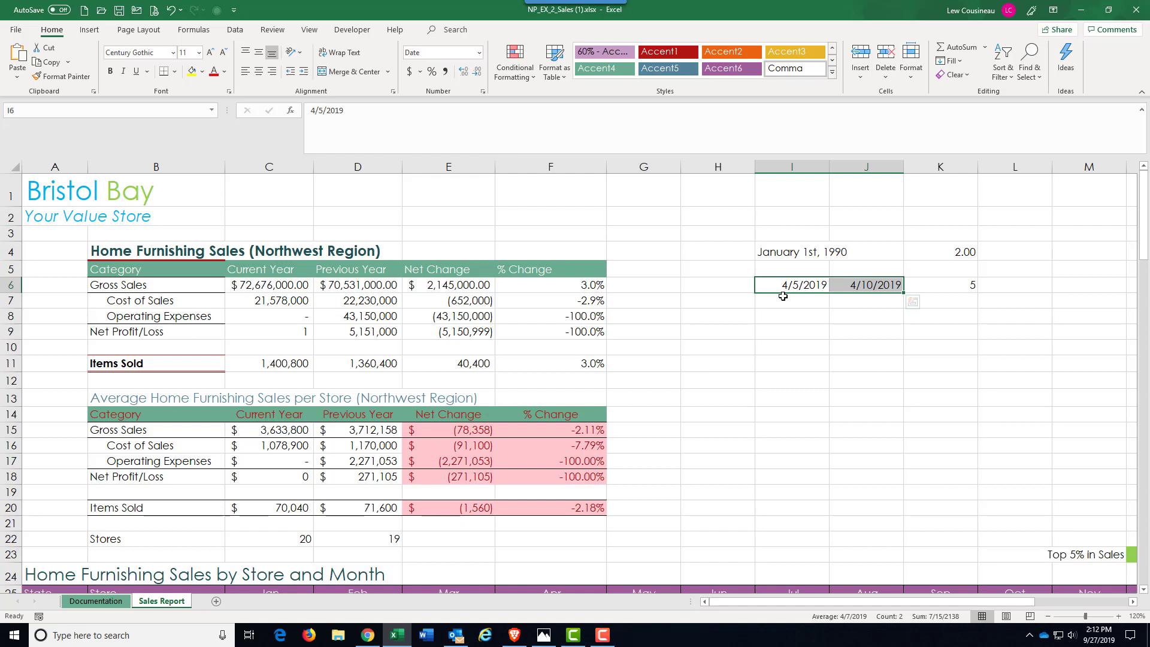
key(Delete)
click(777, 328)
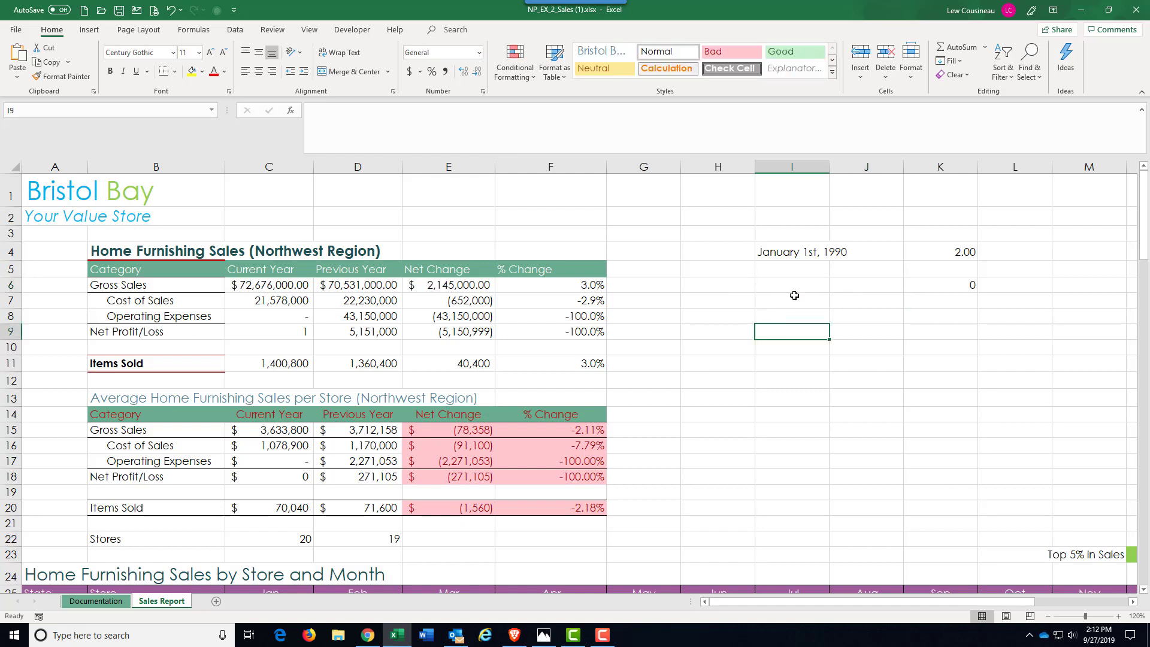
Enter the numbers 1, 2, 3, 4 and 5 across cells G6 to K6.
click(660, 282)
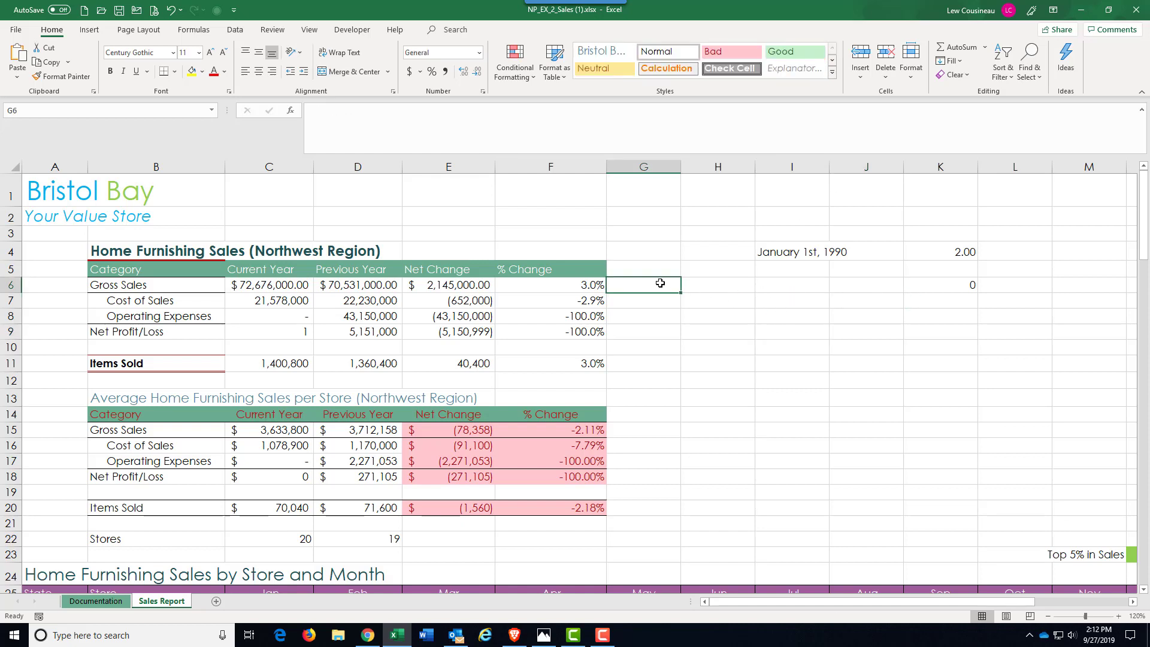
text(1)
key(Tab)
text(2)
key(Tab)
text(3)
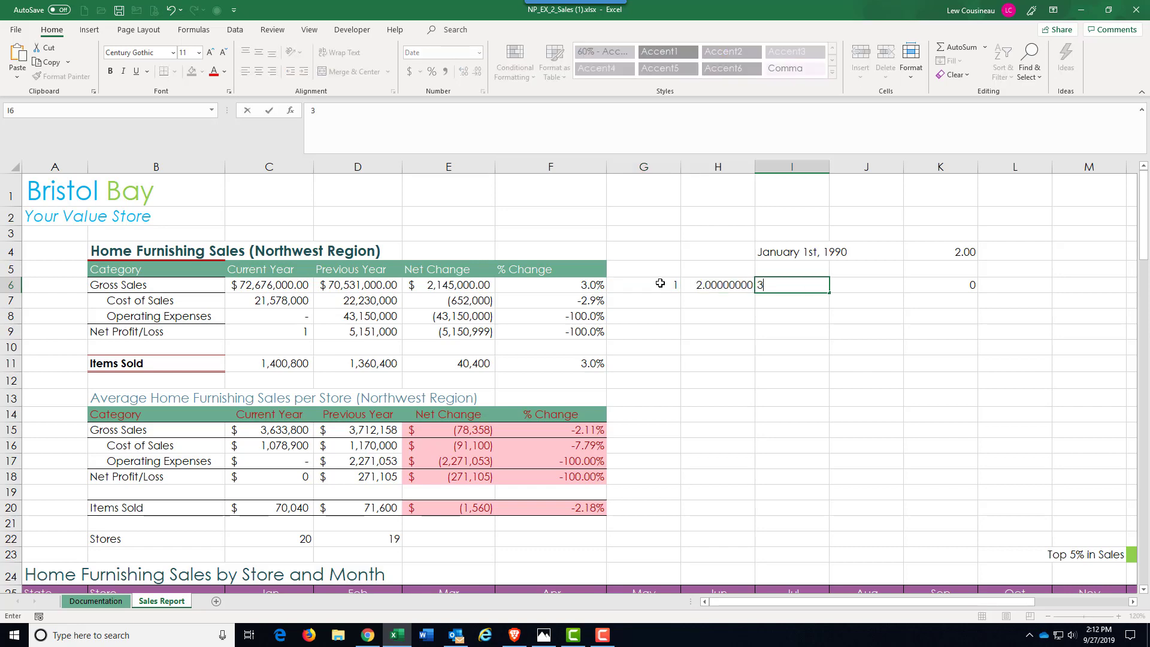
key(Tab)
text(4)
key(Tab)
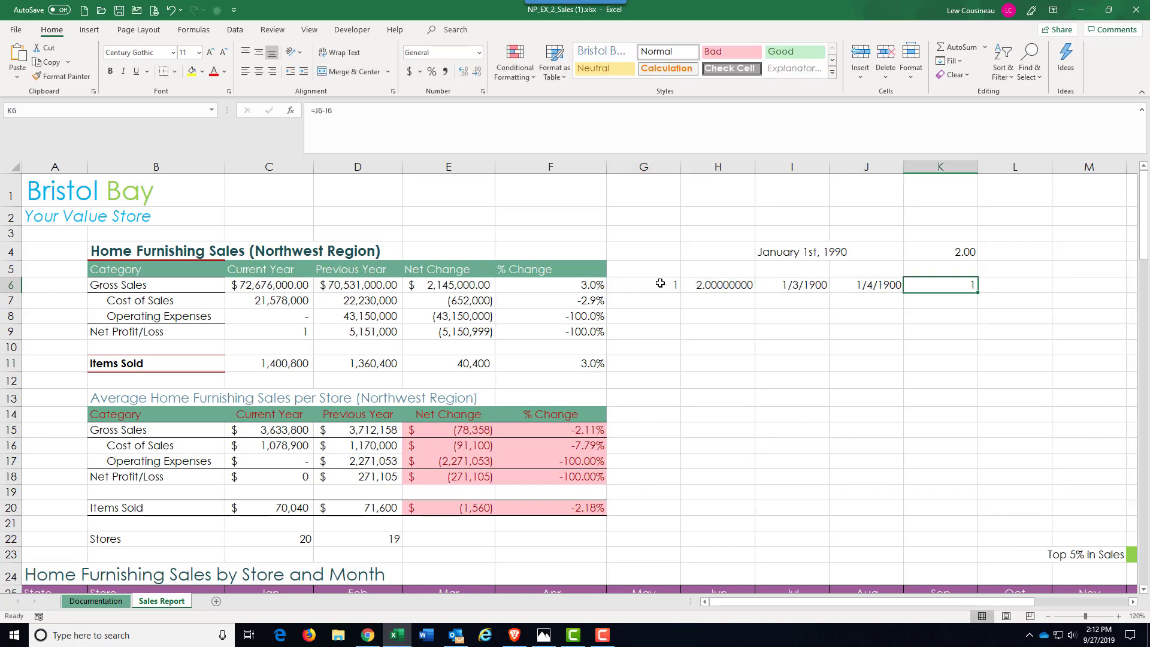
text(5)
key(Tab)
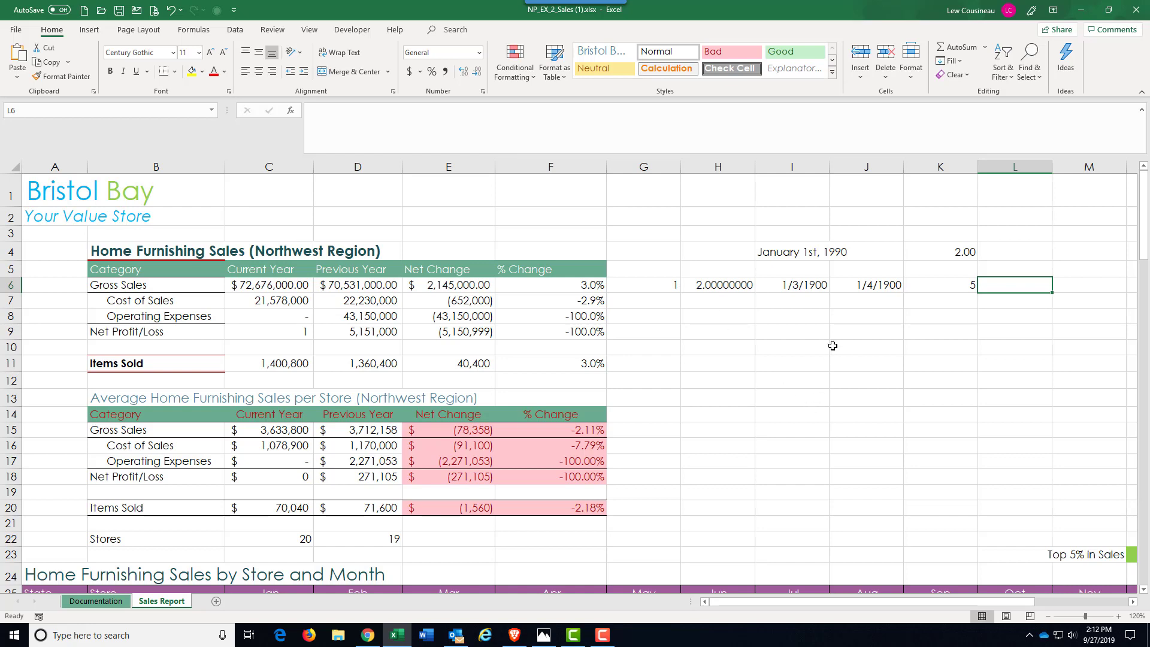
Clear all contents and formatting from G6:K6.
click(804, 282)
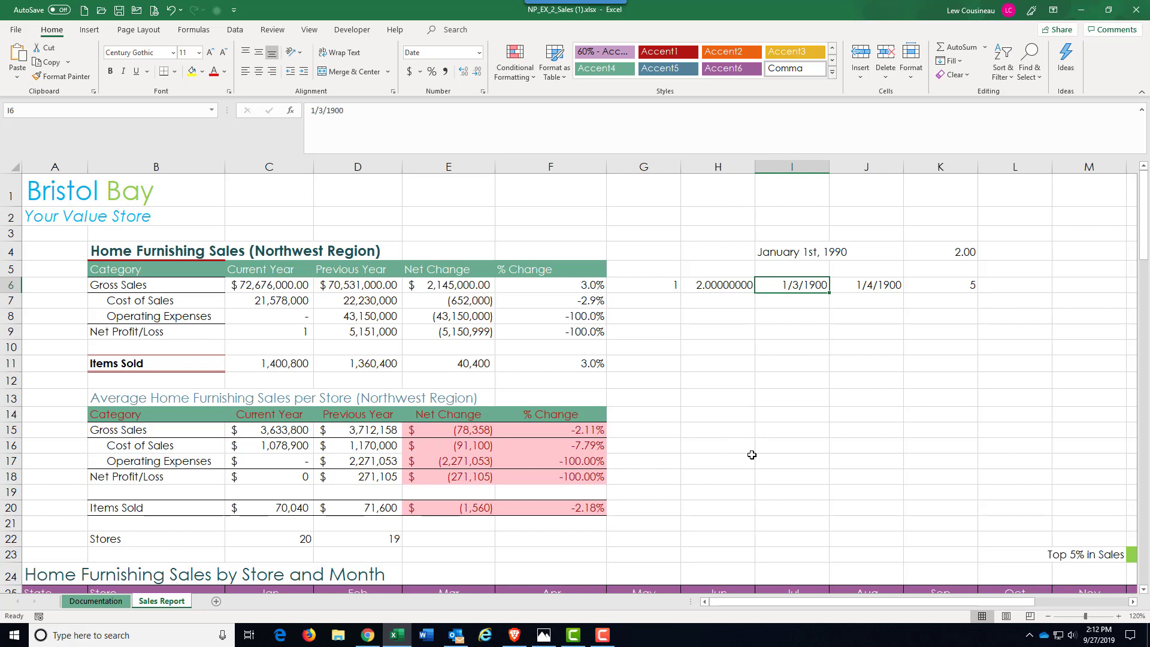
drag(670, 285, 909, 285)
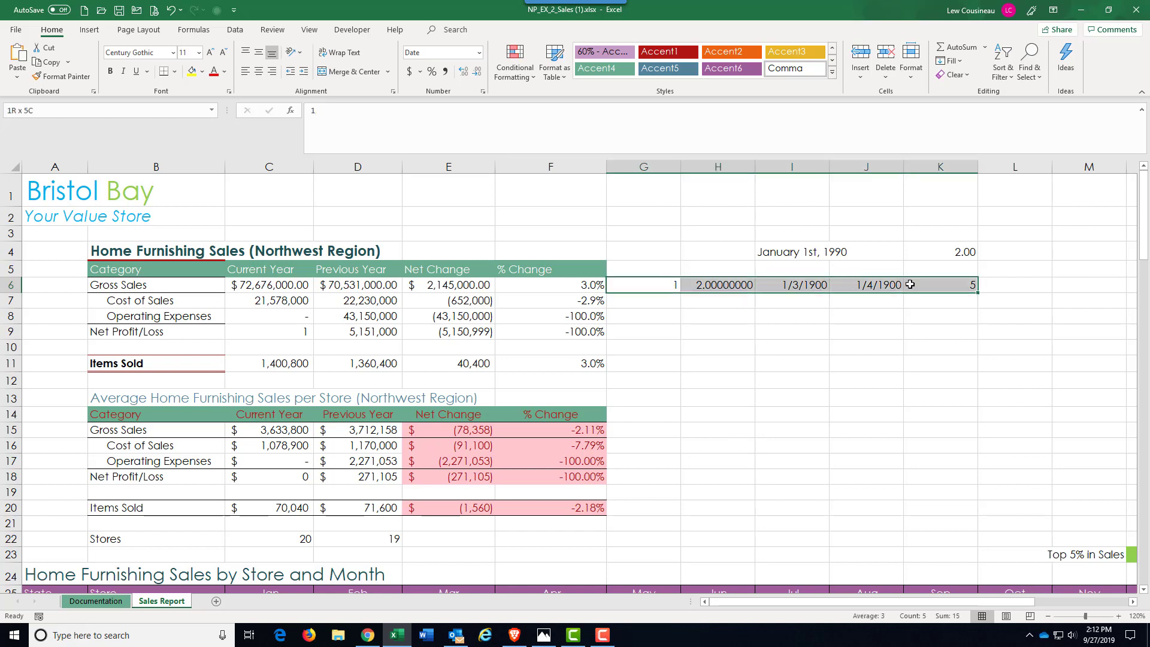
click(964, 74)
click(968, 93)
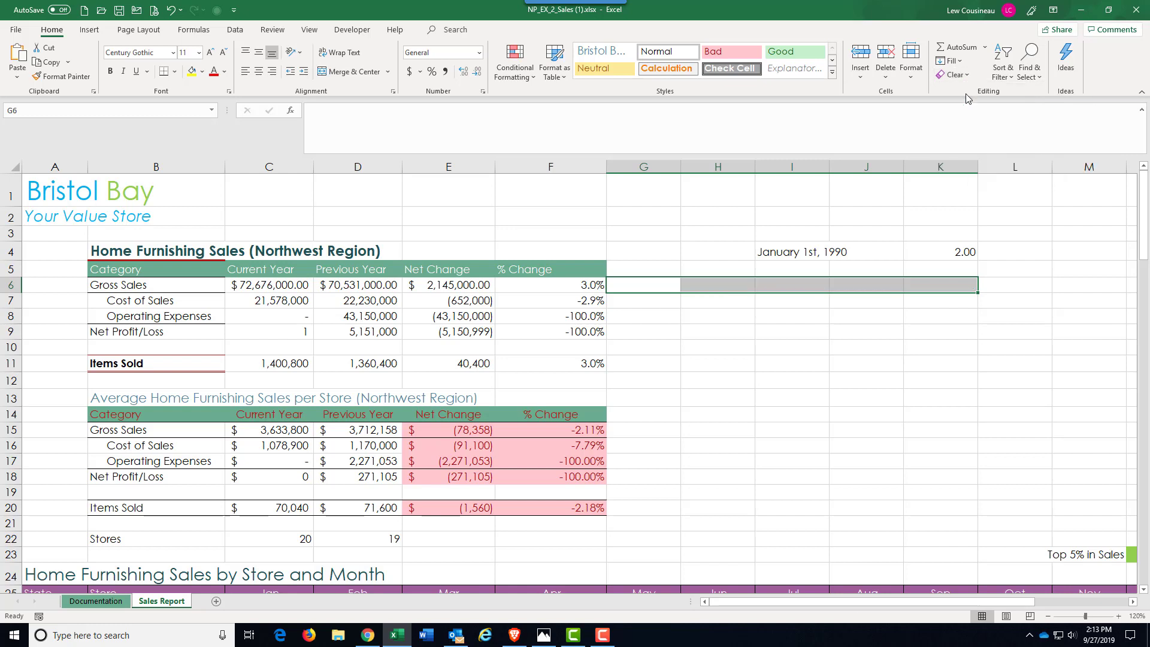
Enter 3 in the cleared cell I6.
drag(798, 273, 795, 299)
click(795, 288)
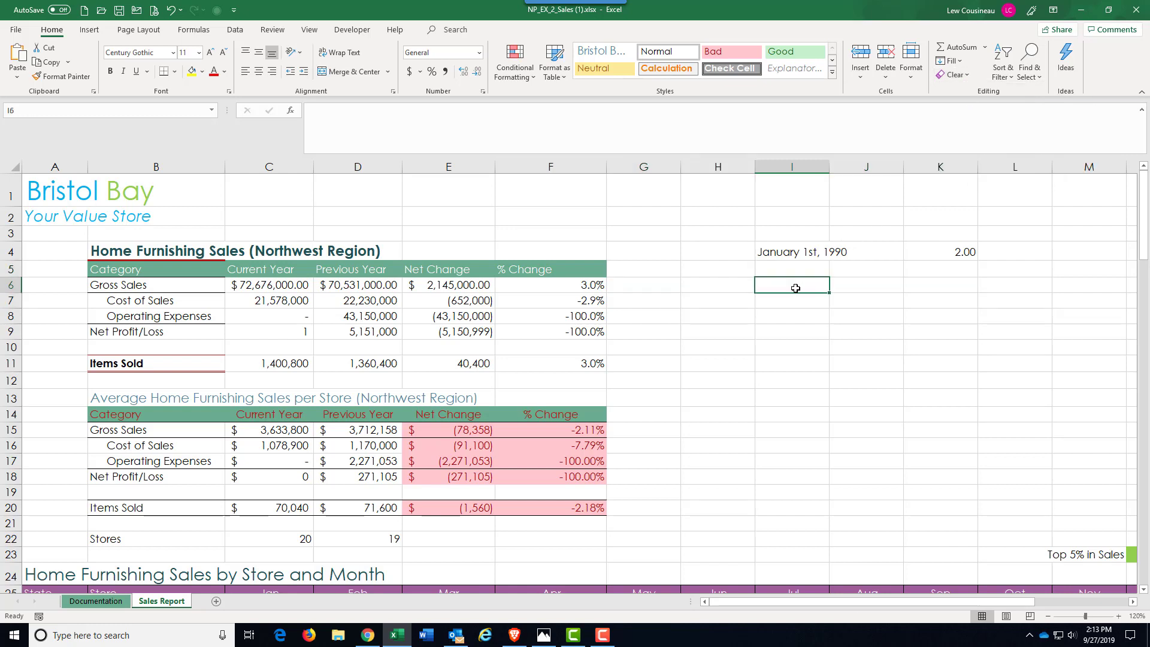
text(3)
key(ctrl+Return)
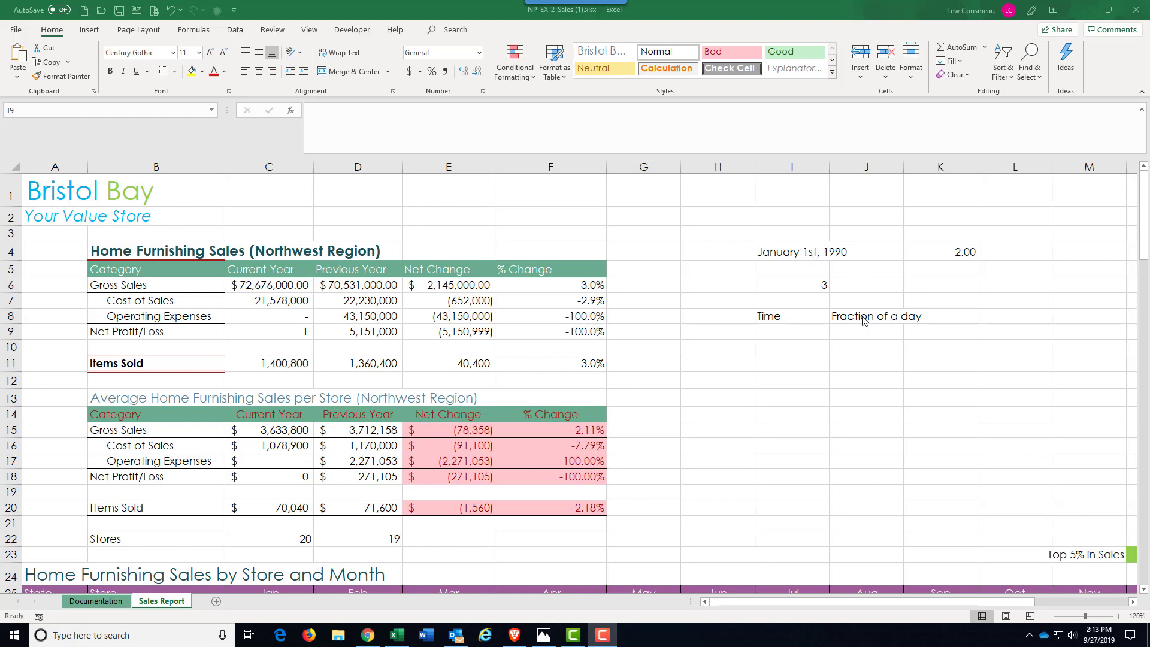
Enter .5 in cell I9 under the Time heading and apply the Time number format.
click(779, 335)
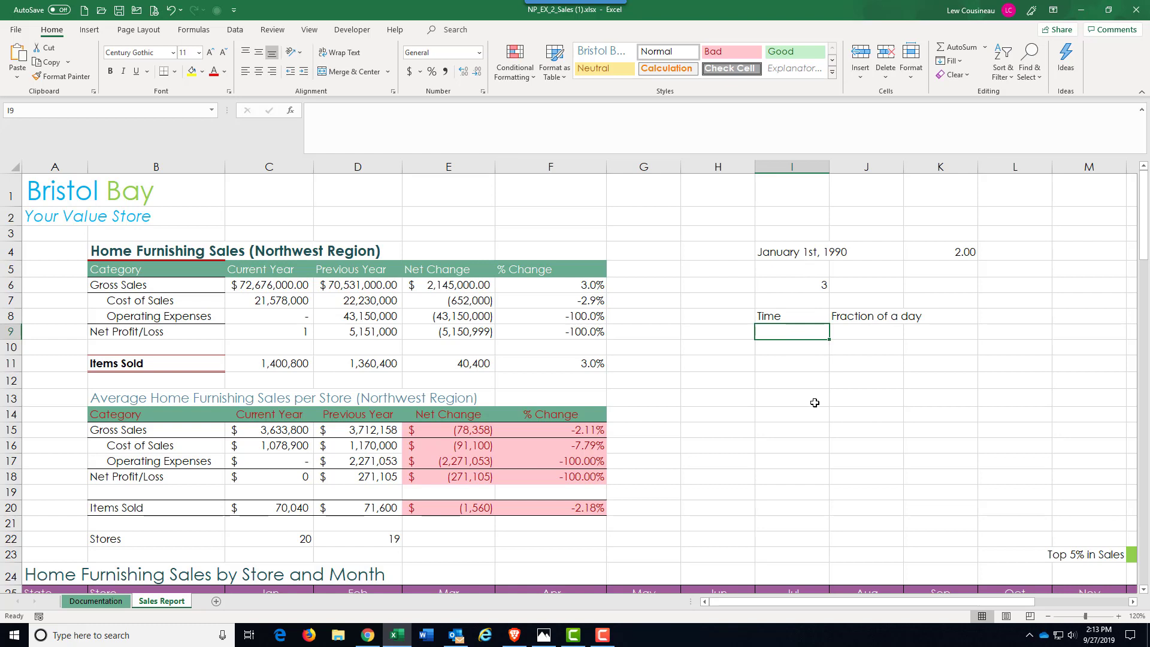
text(.5)
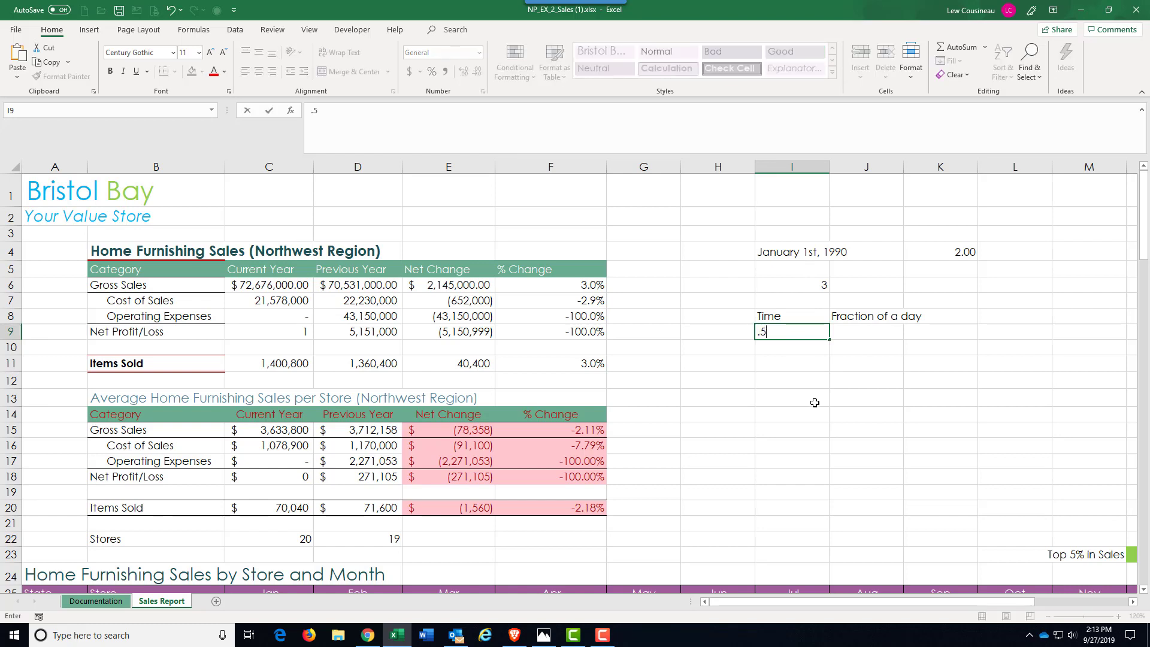
key(Return)
click(804, 334)
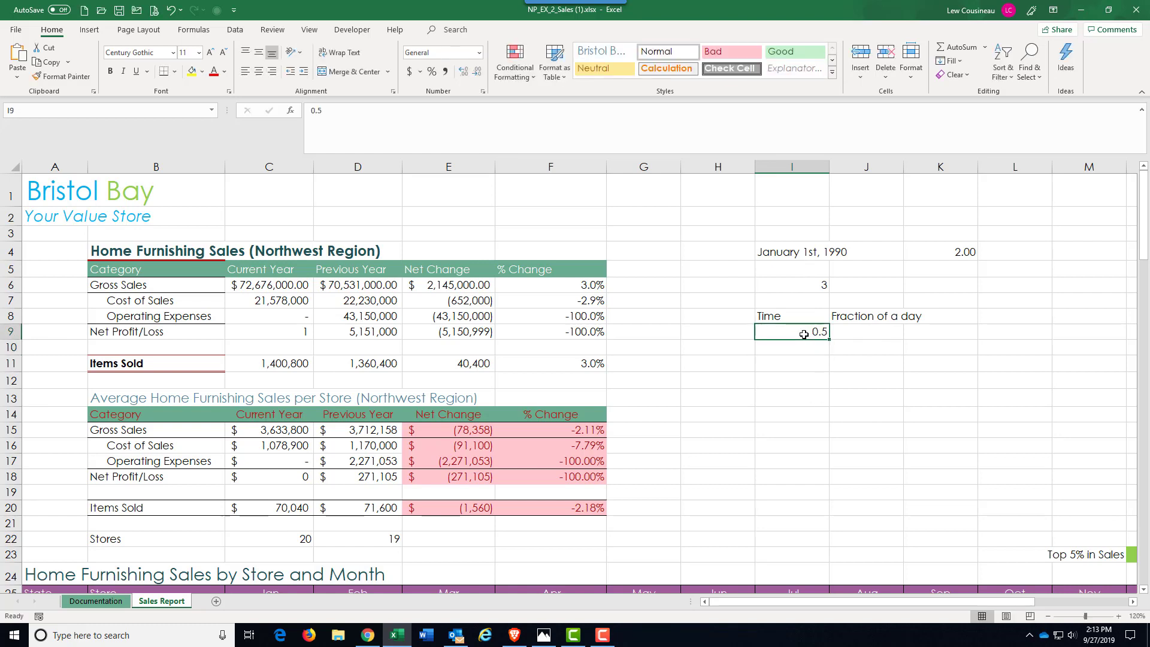
click(479, 54)
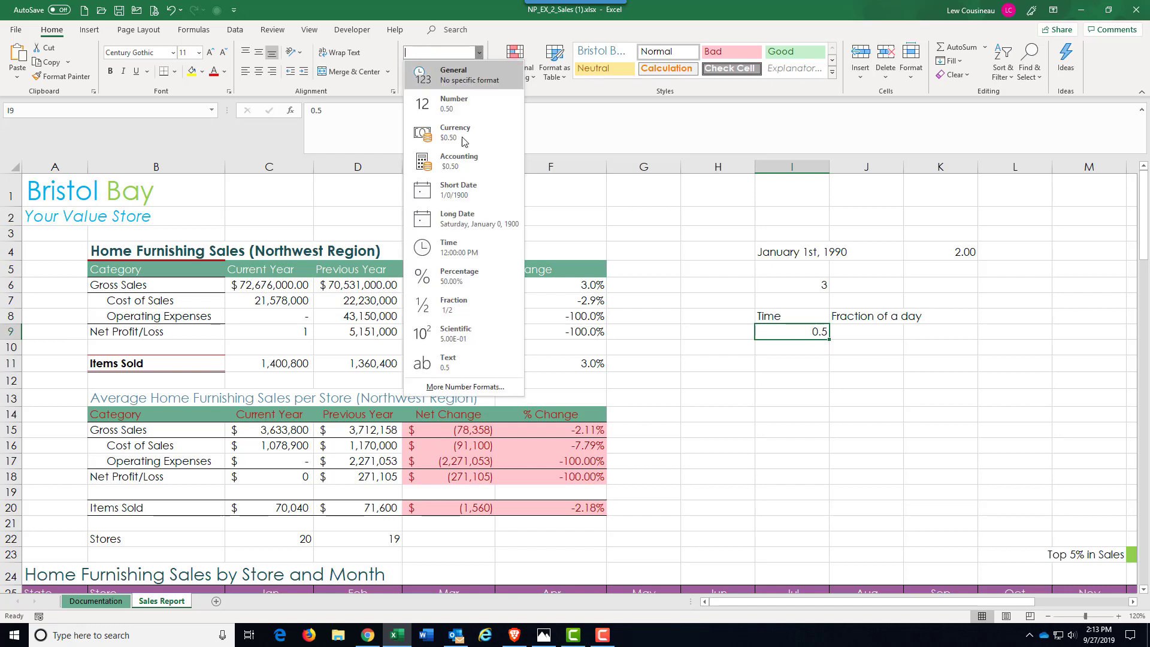
click(469, 252)
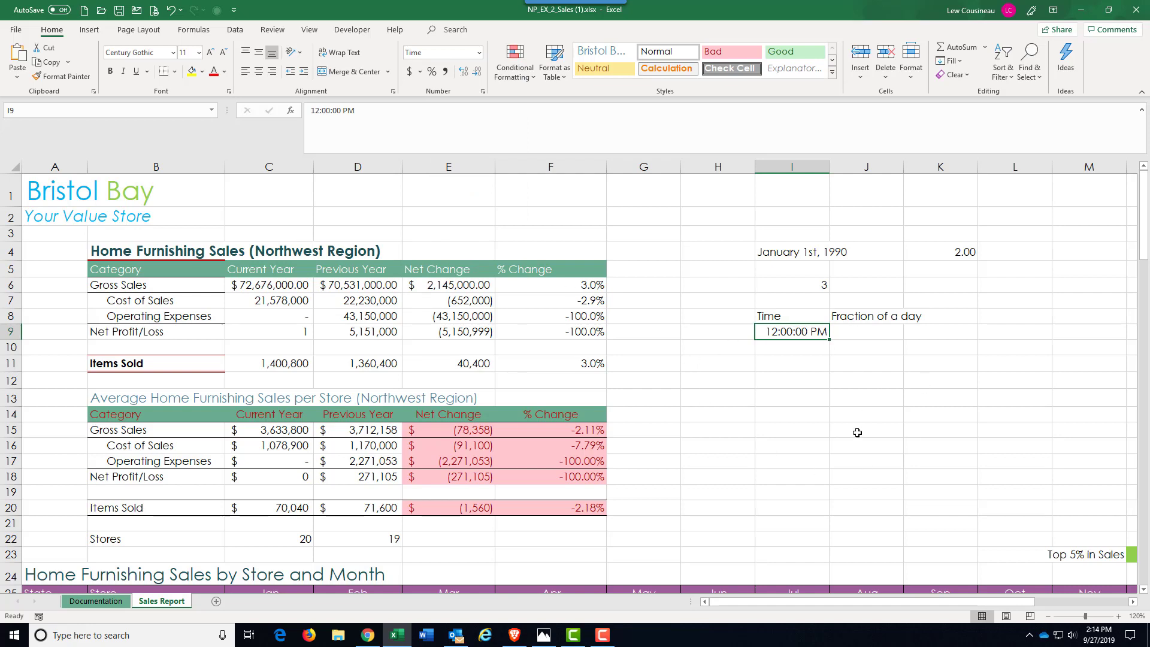
Enter 1.0 in cell I10 and apply the Time number format.
click(780, 351)
text(1)
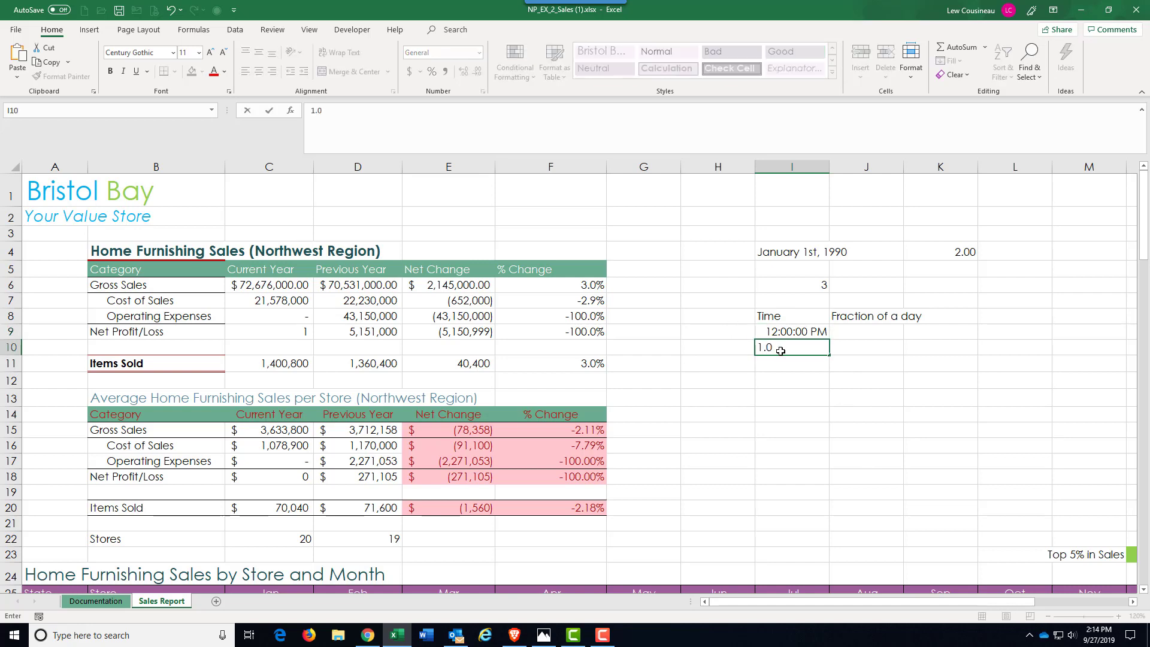
text(.0)
key(Return)
click(774, 350)
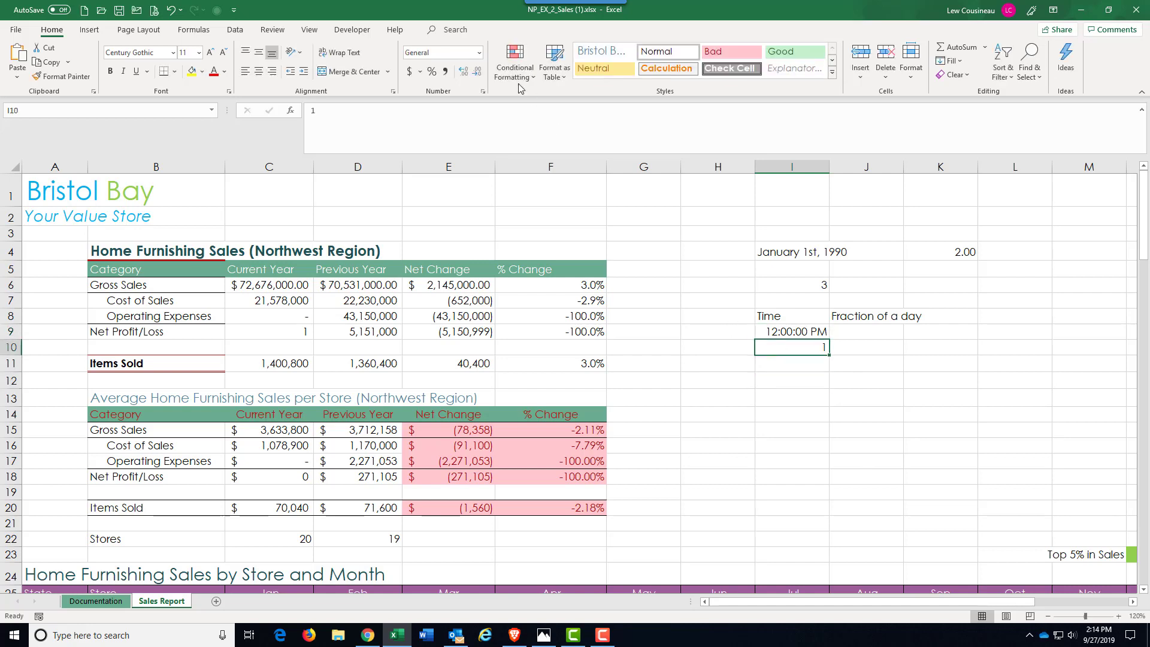
click(479, 53)
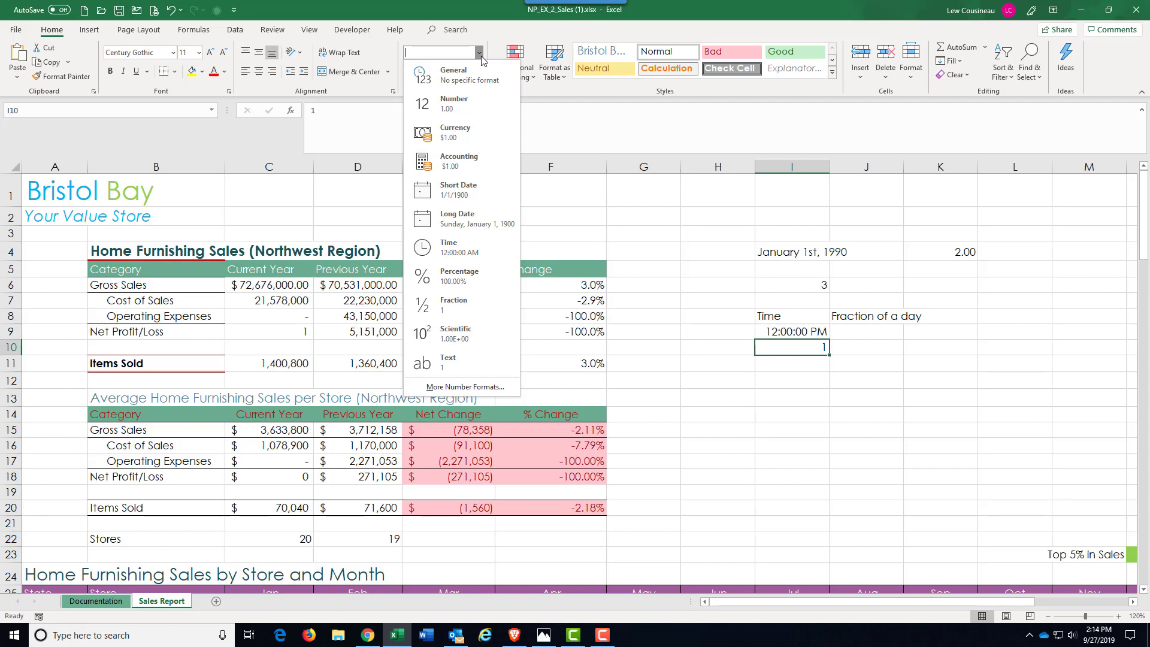
click(470, 245)
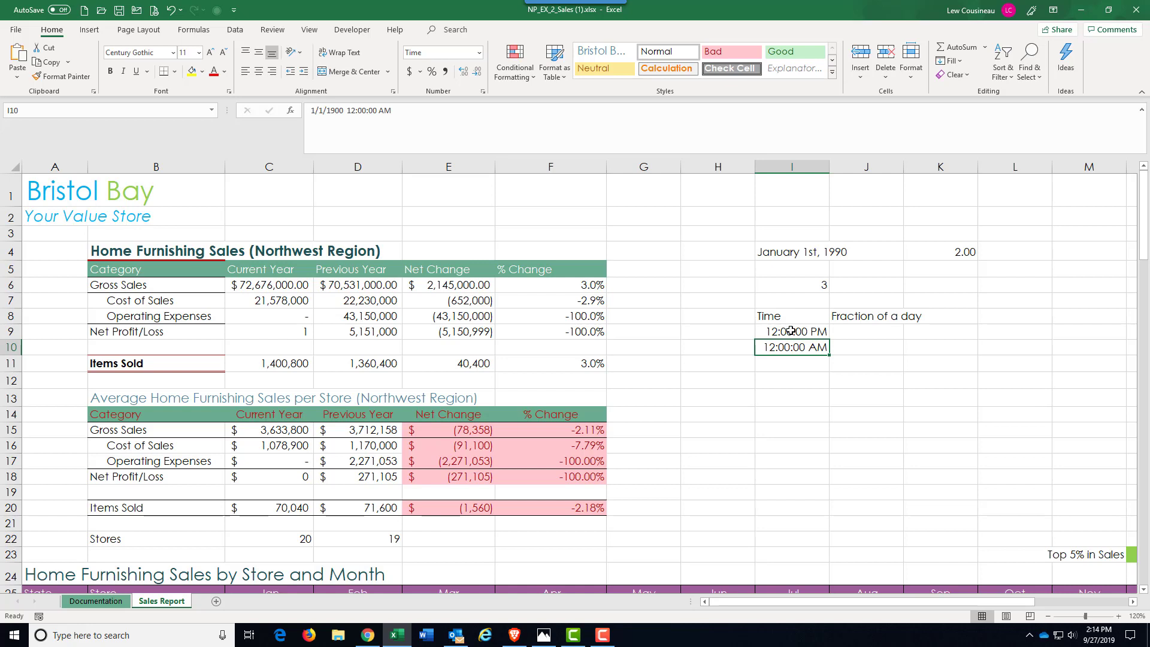
Enter .75 in cell I11 and .25 in cell I12.
click(785, 369)
text(.75)
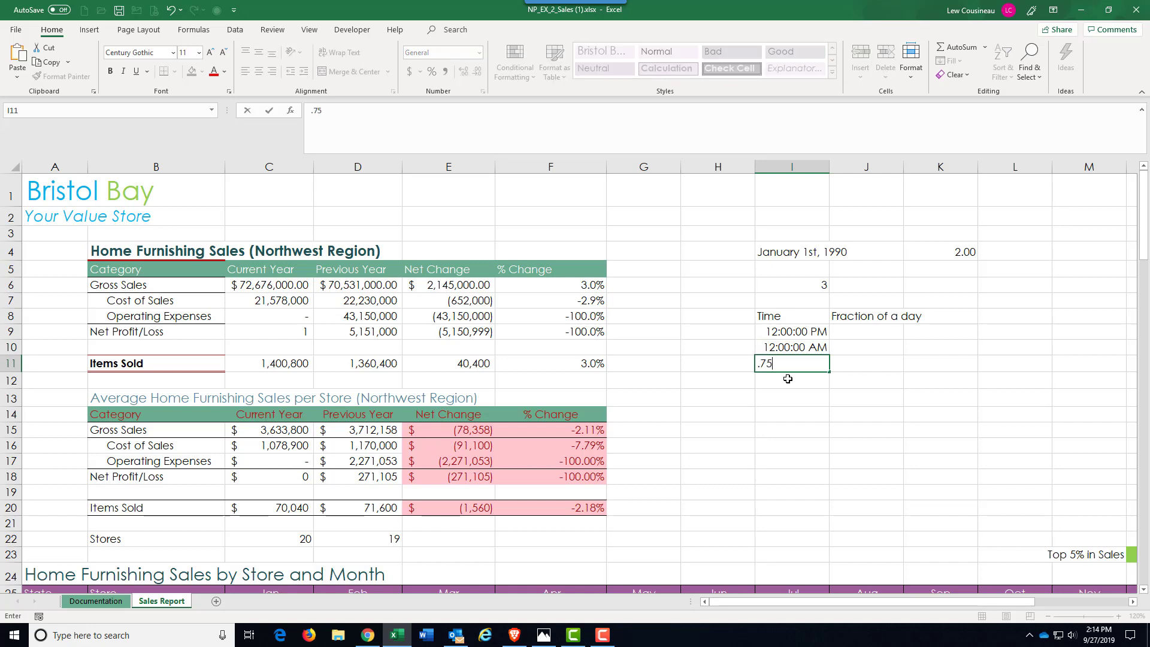
key(Return)
text(.5)
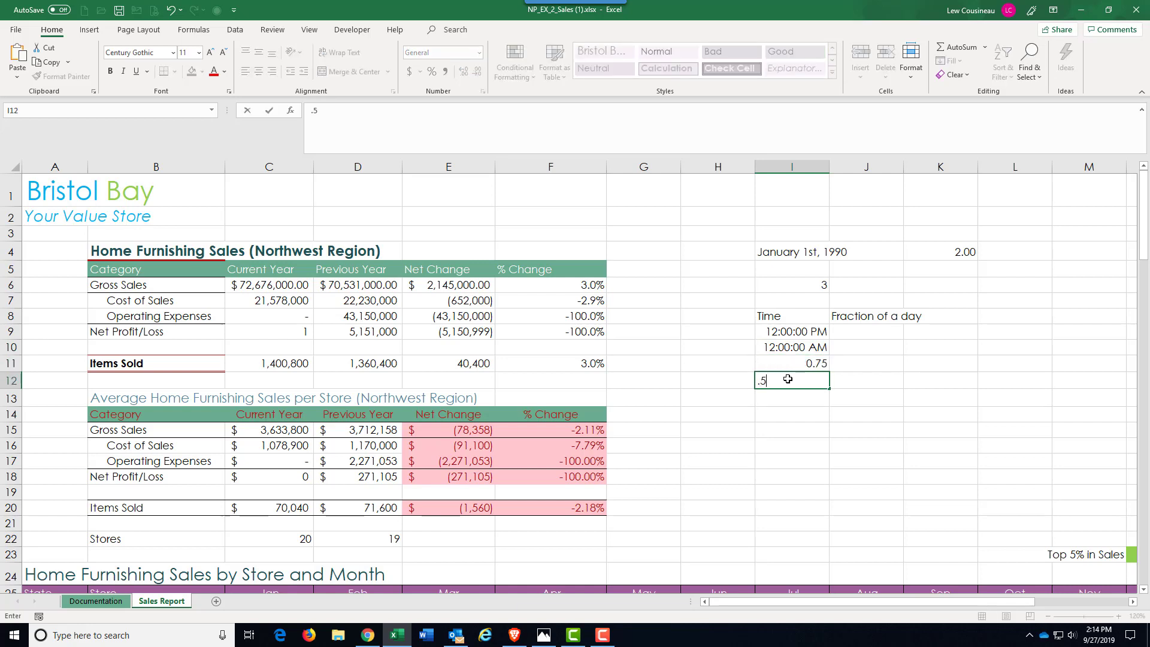
text(25)
click(795, 439)
Apply the Time number format to I12 and to I11.
click(785, 382)
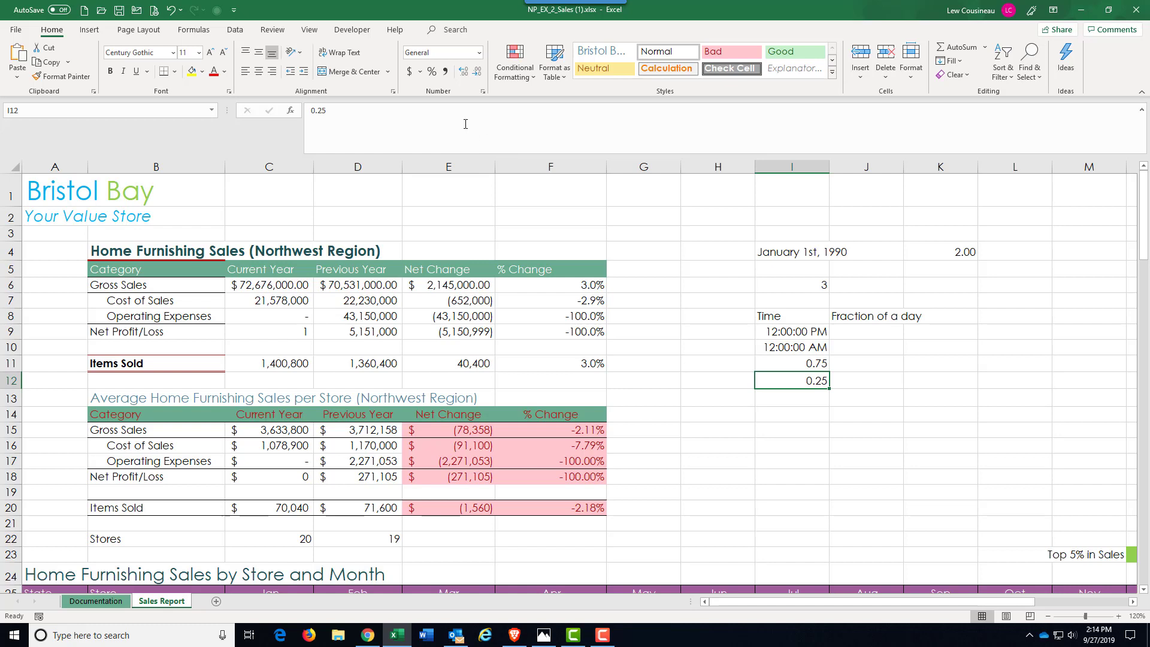
click(478, 53)
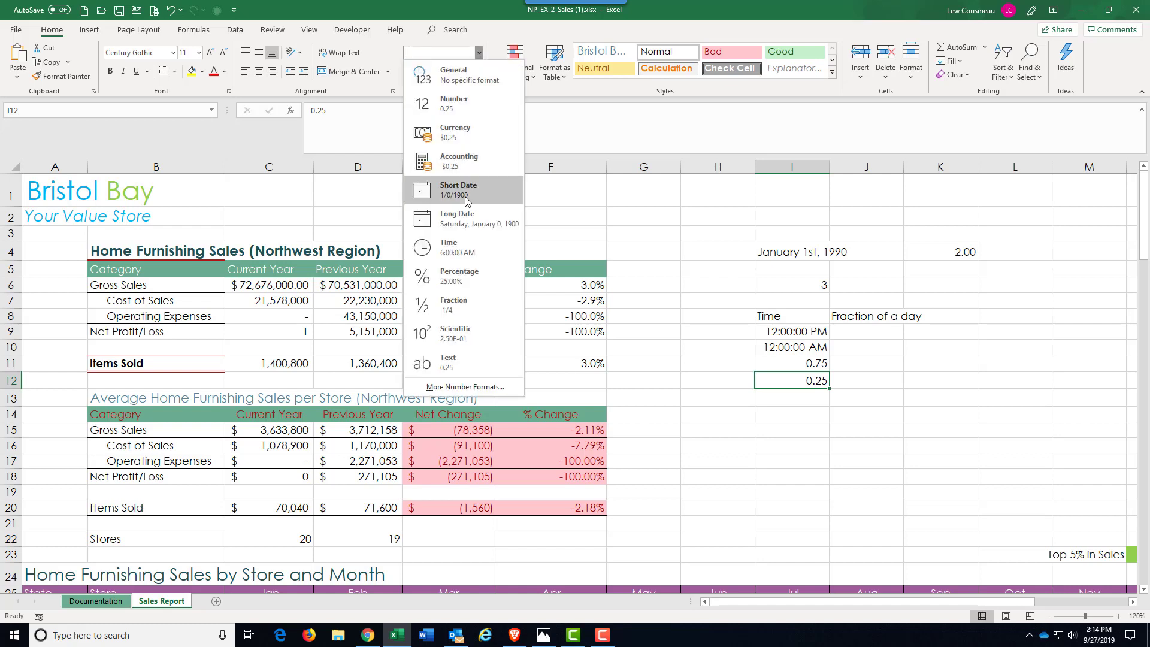
click(467, 250)
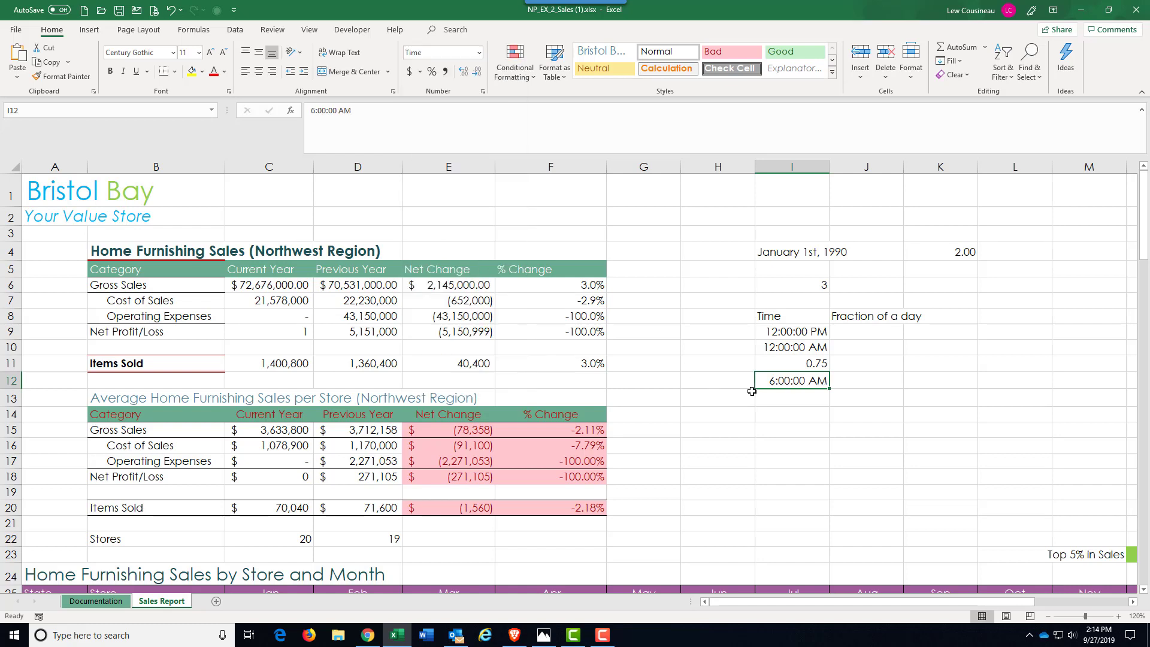
click(781, 368)
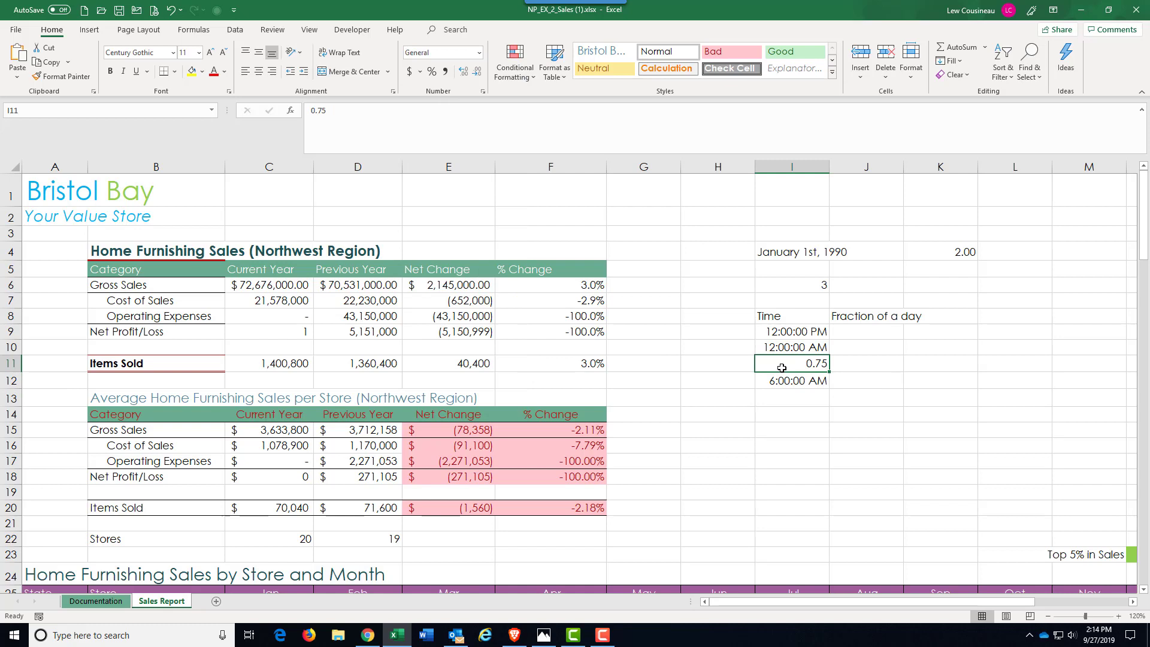
click(479, 54)
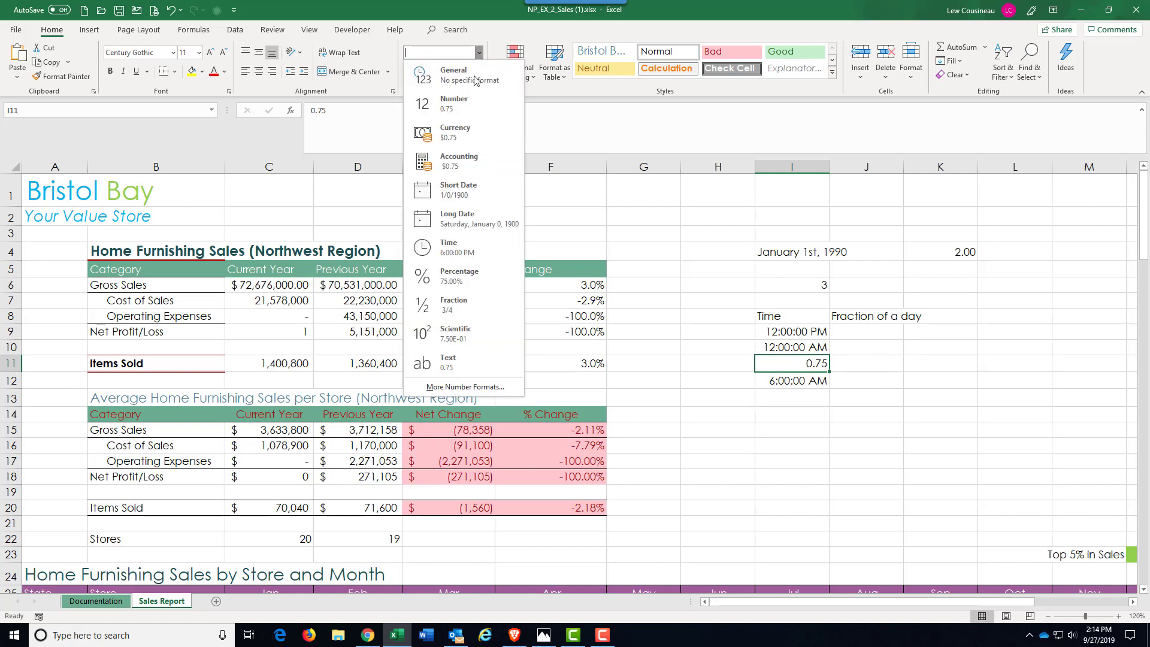
click(466, 235)
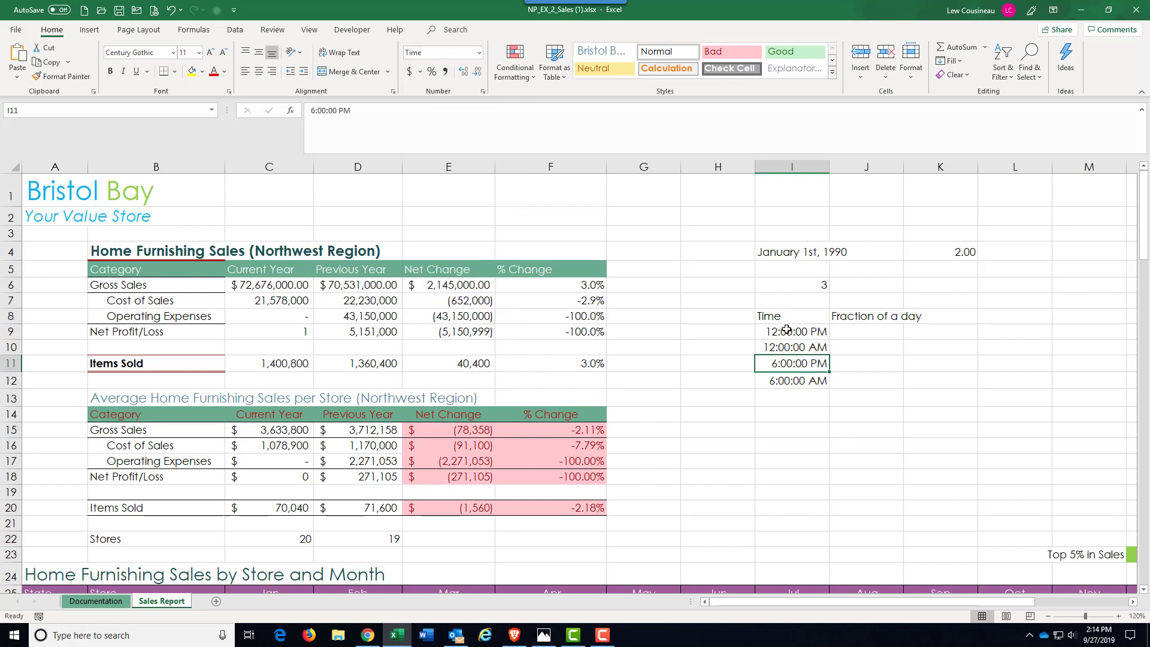
Enter the time 6:03 AM in cell I14.
click(781, 415)
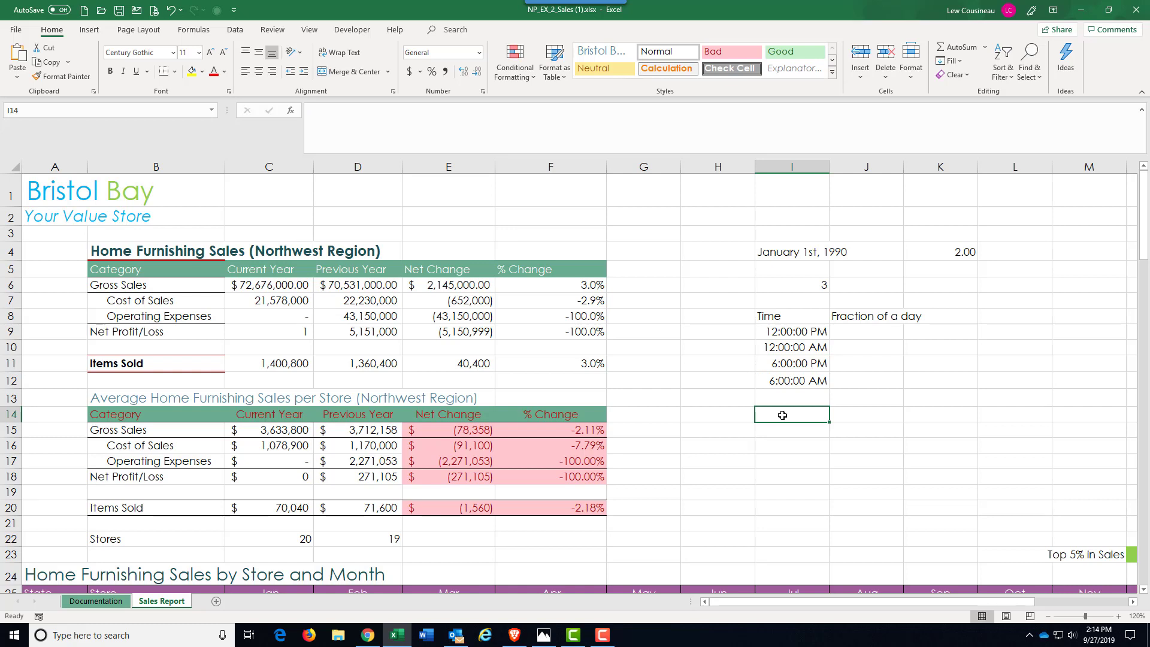
text(6)
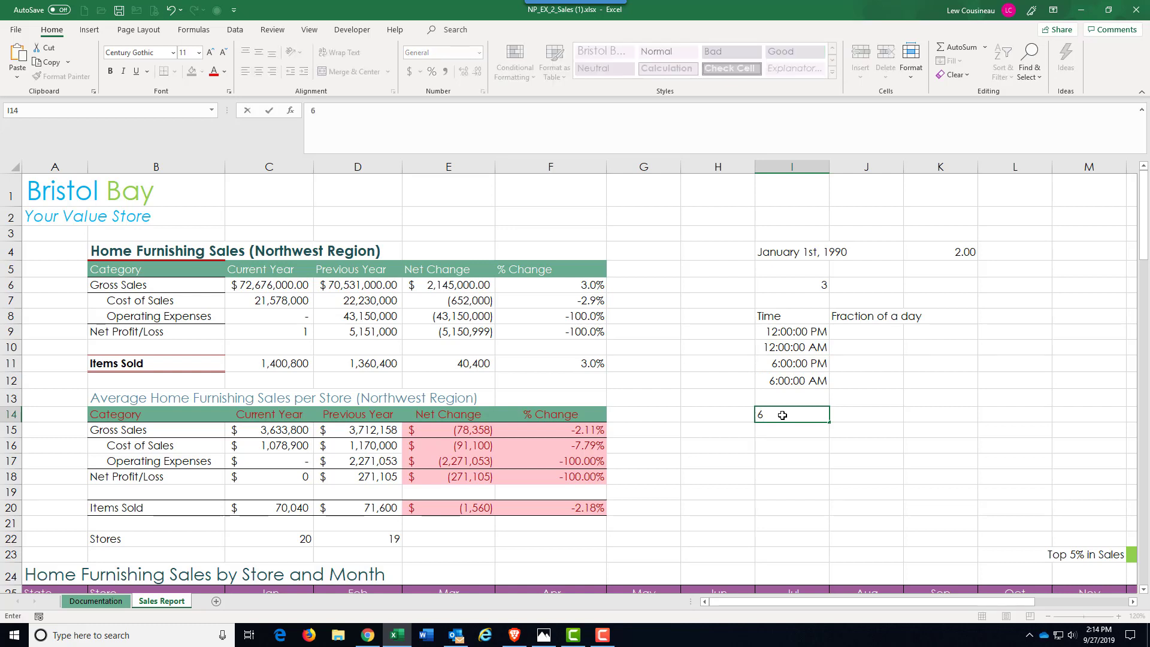
text(:03 AM)
key(Return)
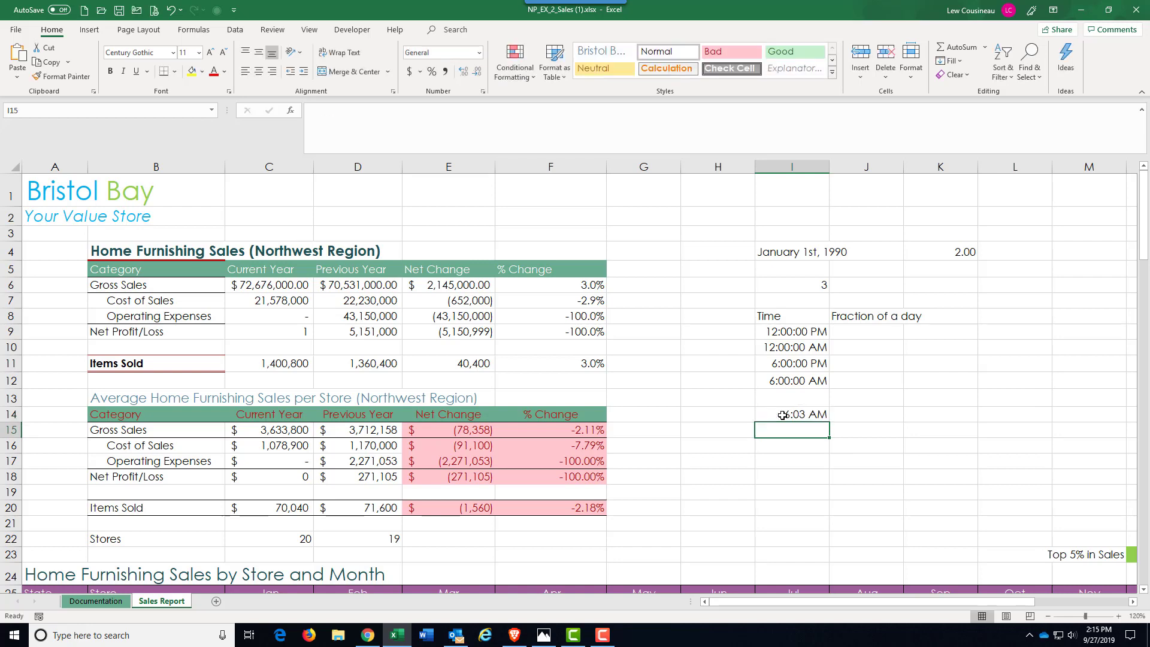
Apply the Comma style to the time in I14 and increase its decimals to seven places.
click(782, 416)
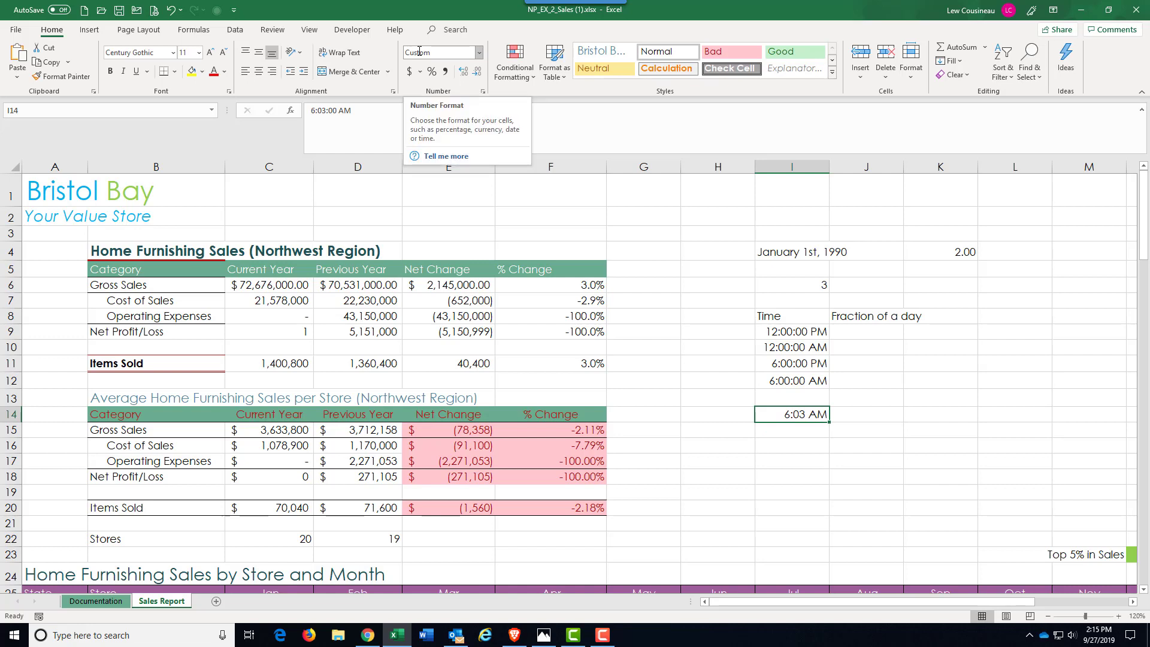
click(449, 72)
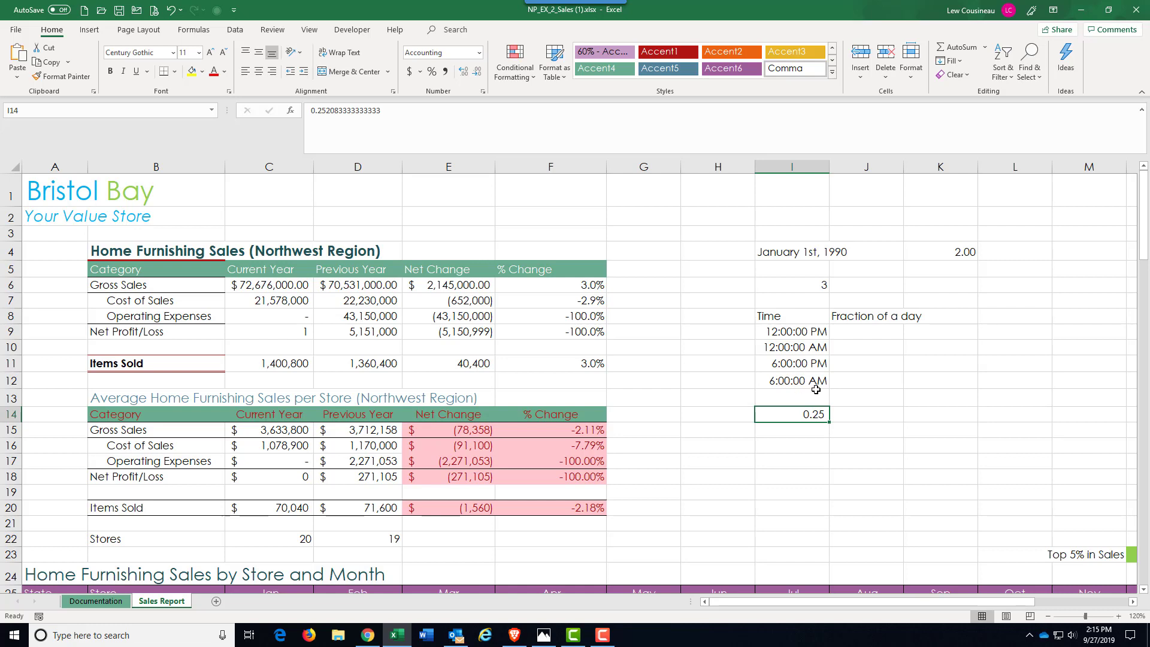
click(465, 72)
click(465, 72)
click(466, 72)
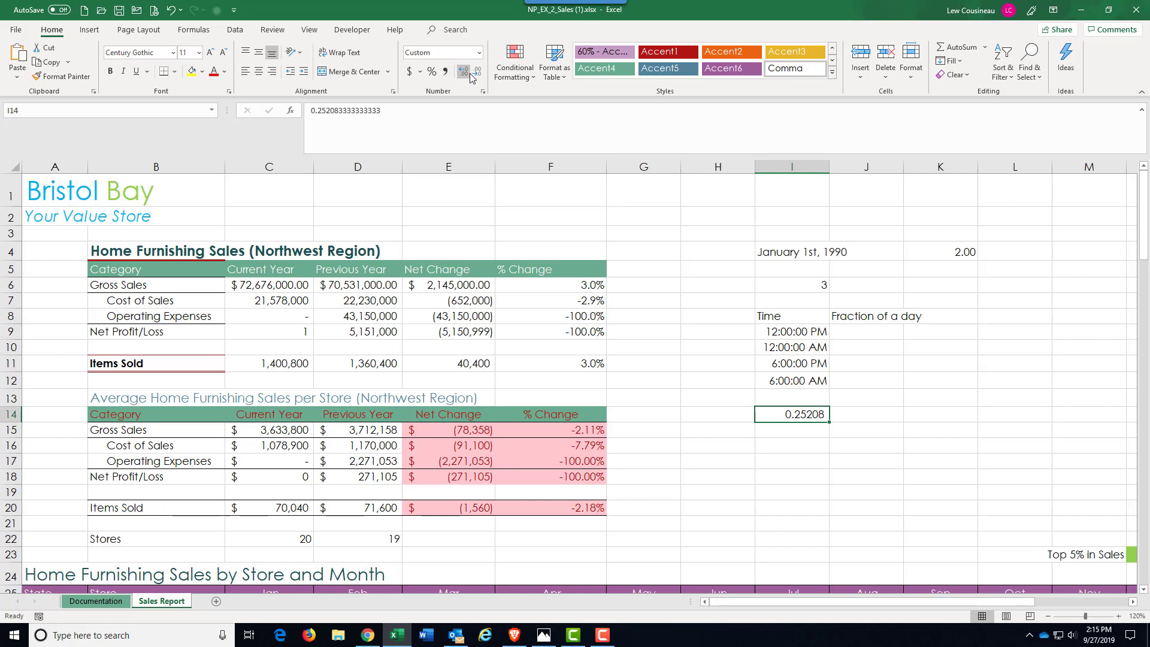
click(466, 73)
click(465, 73)
Apply the Time number format to cell I14.
click(479, 53)
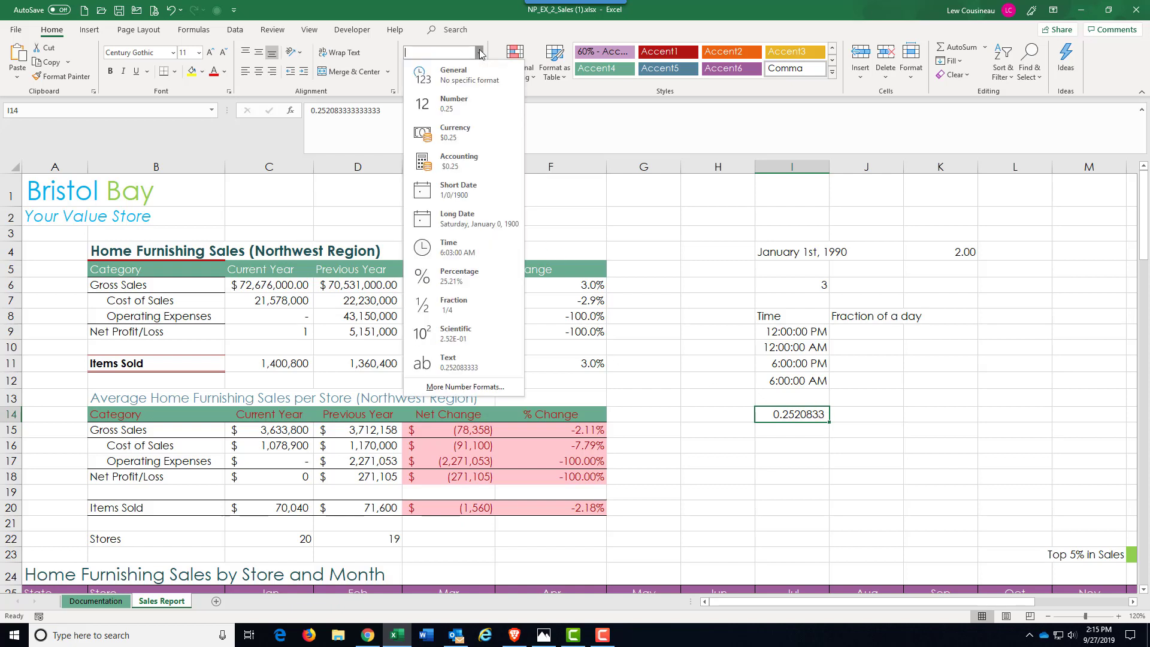
click(471, 251)
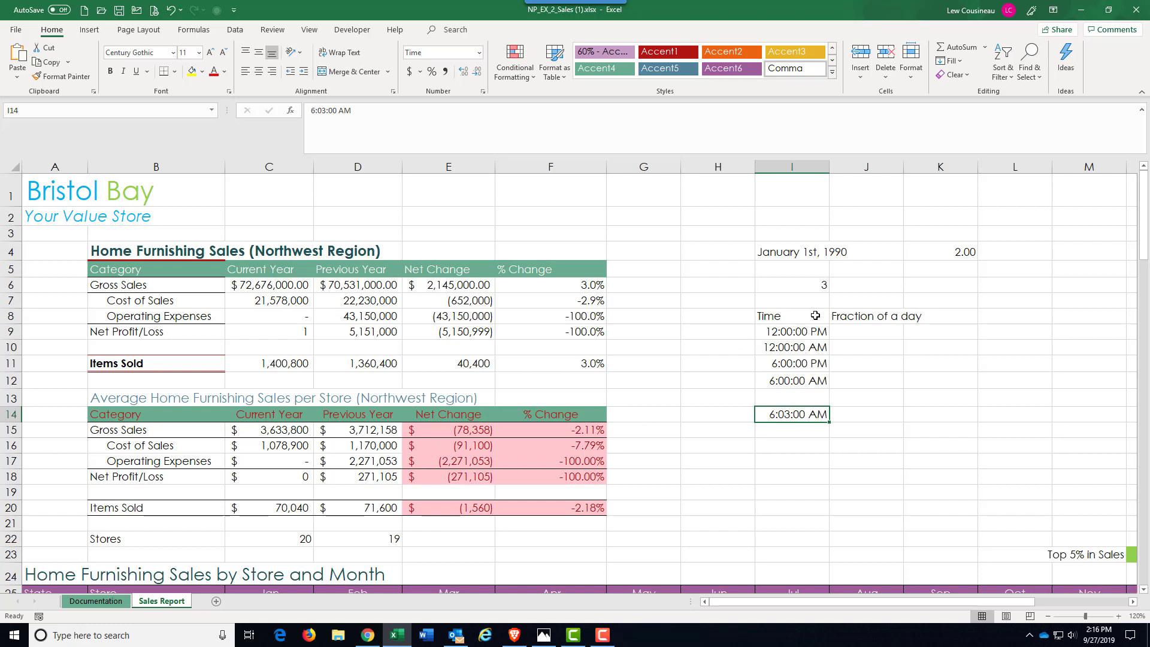
click(746, 241)
drag(728, 252, 872, 457)
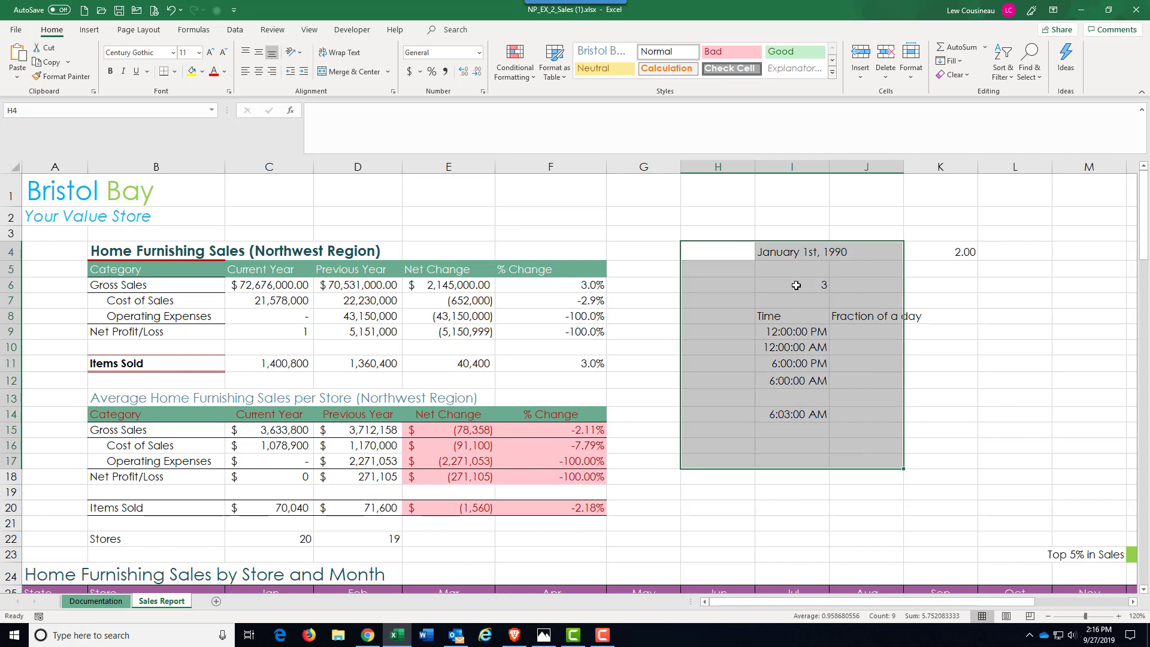
click(789, 340)
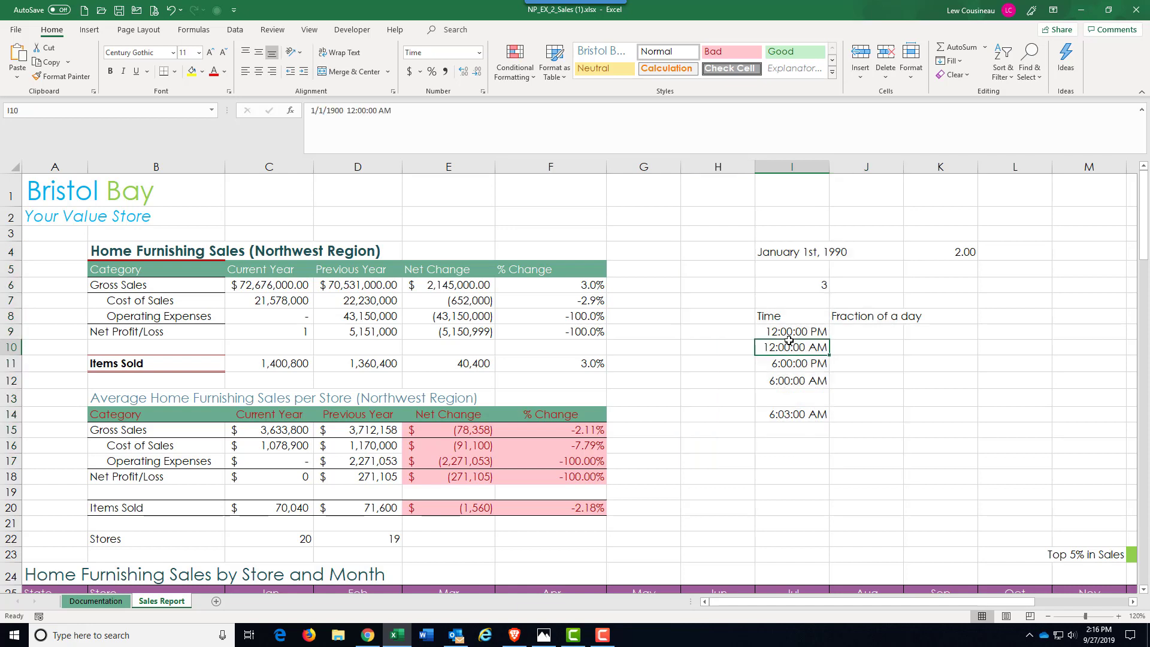
Enter the formula =now() in cell I17 and autofit the width of column I.
click(777, 462)
text(=-)
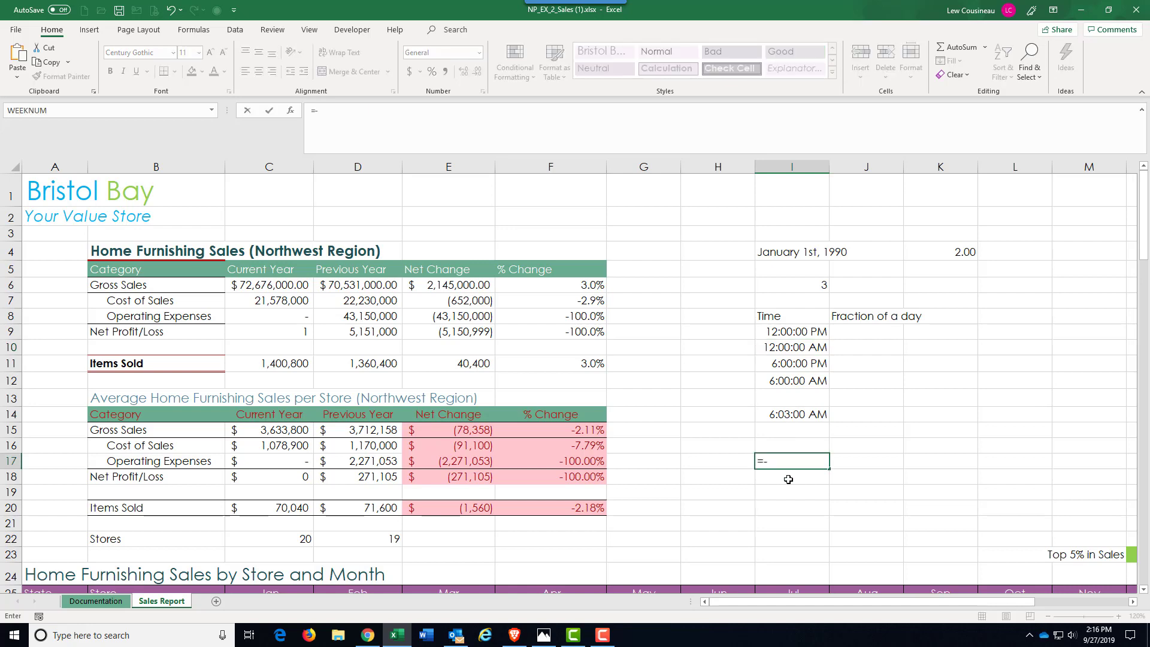
key(BackSpace)
text(now)
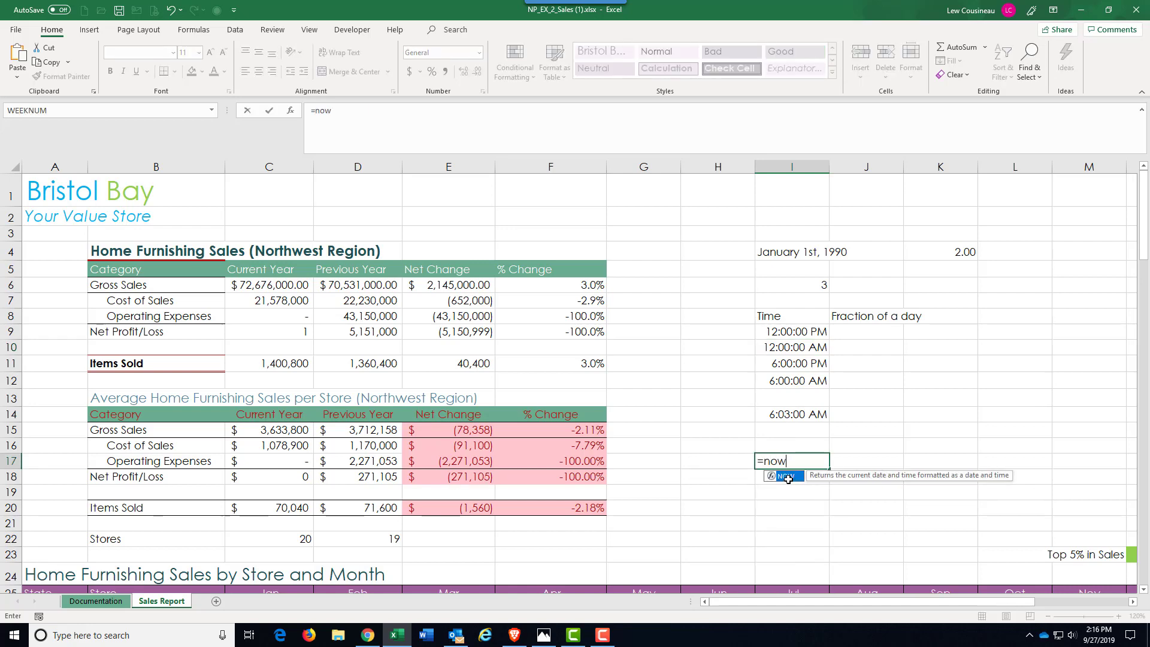
text(())
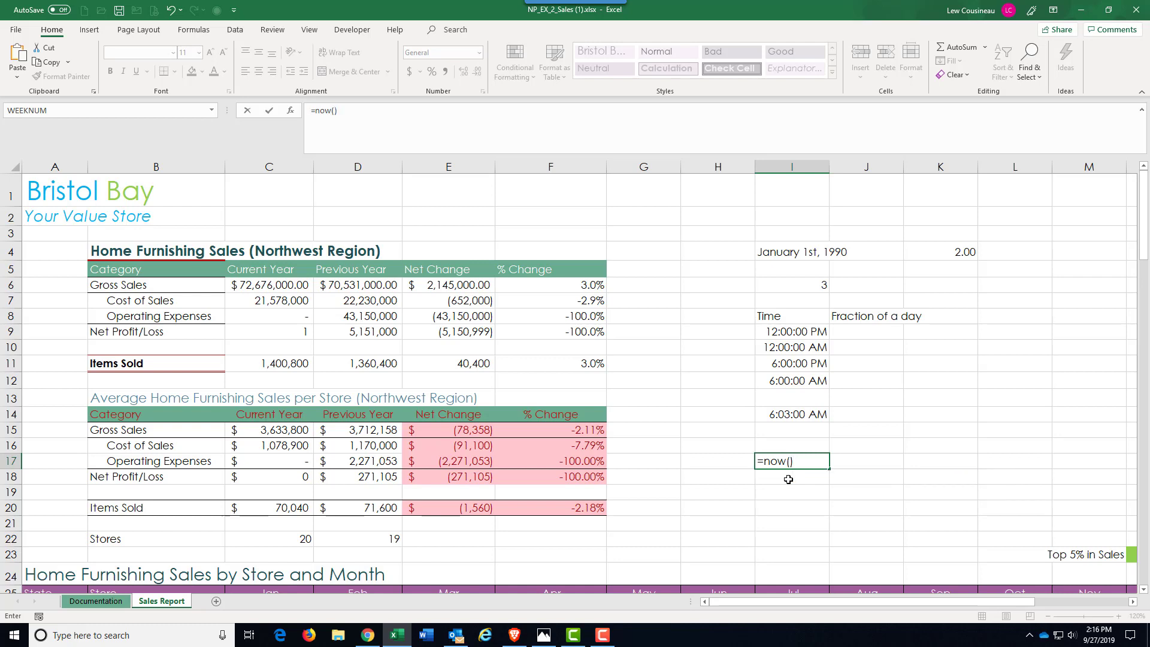
key(Return)
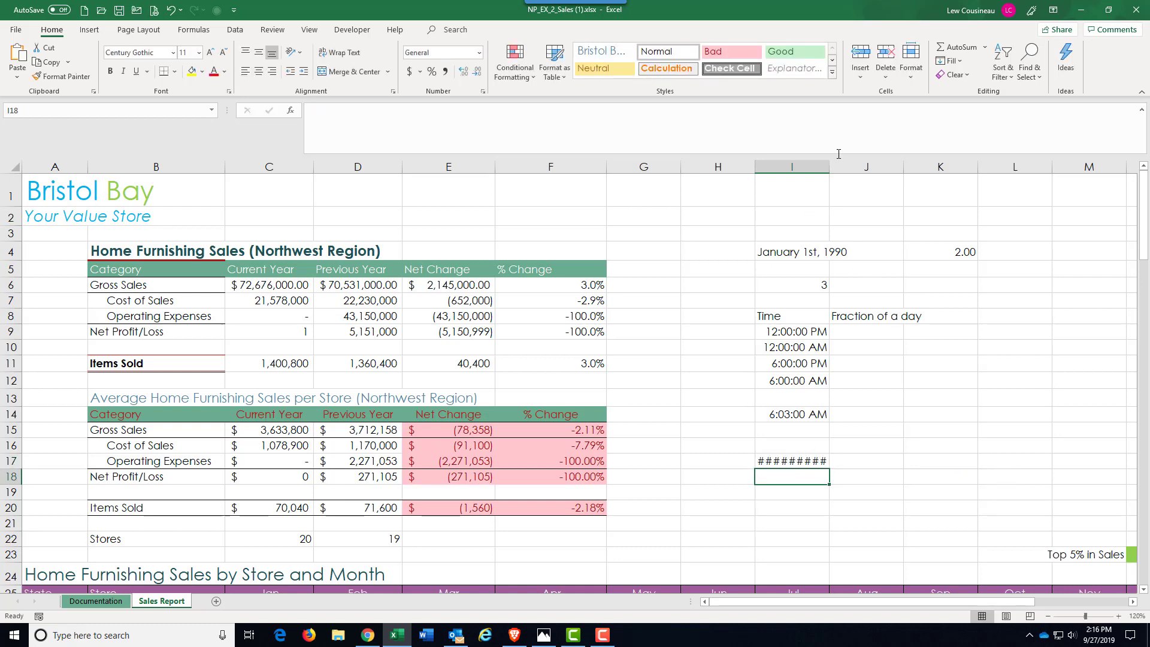
double_click(830, 167)
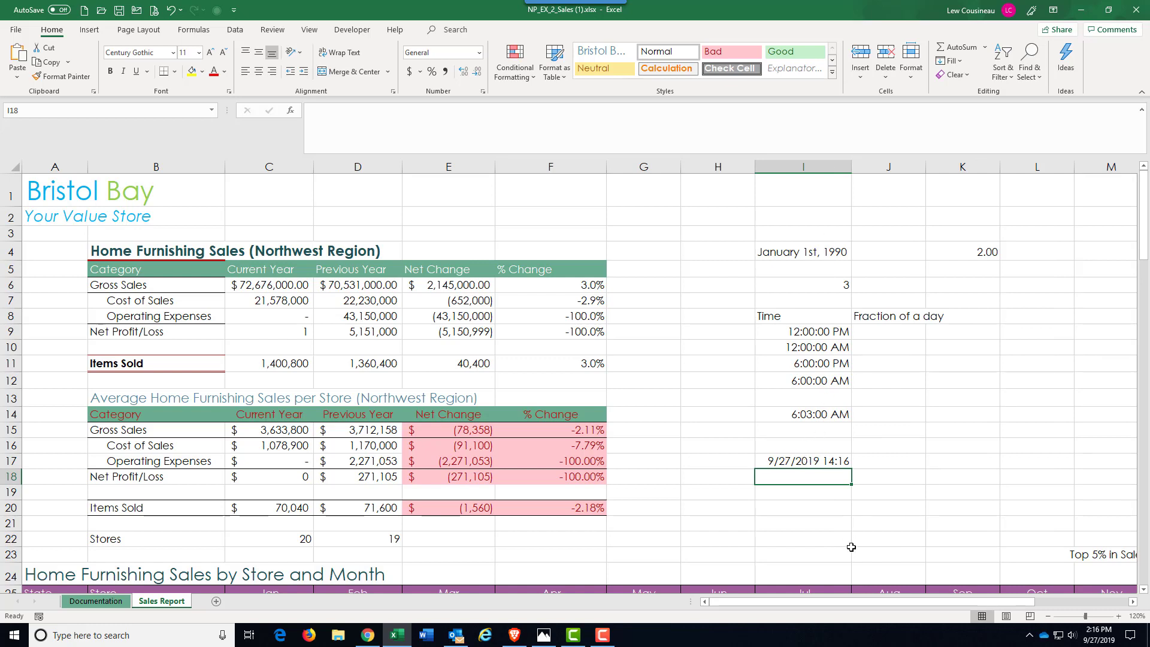
Apply the Comma style to the date and time in I17 and increase its decimals to six places.
click(805, 456)
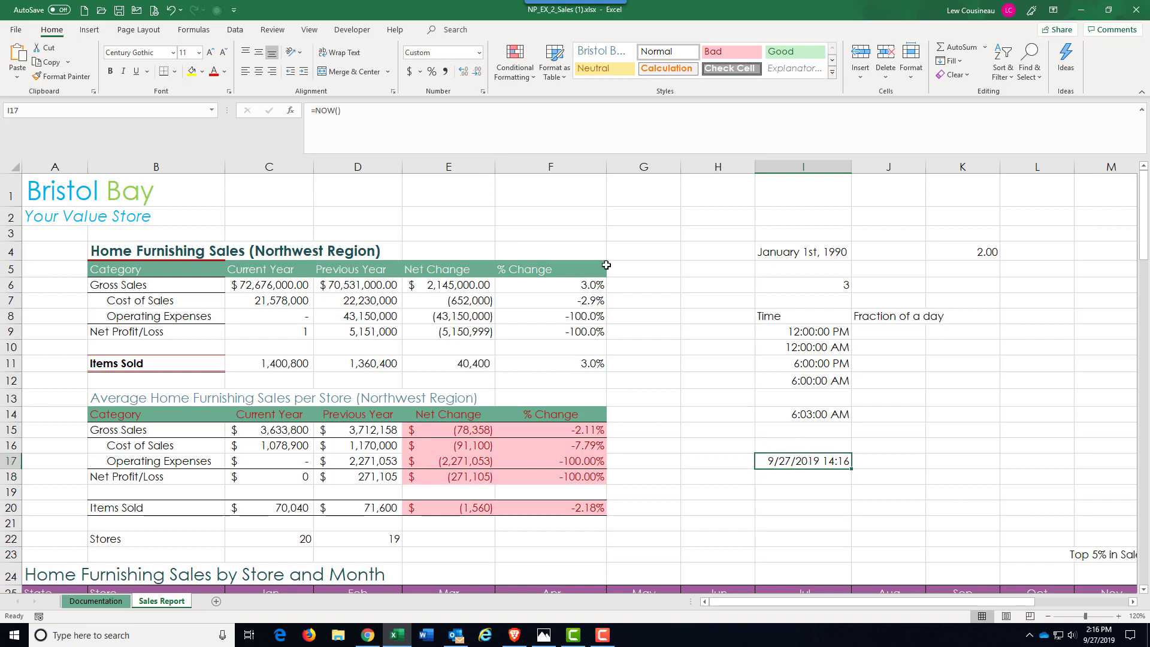
click(445, 73)
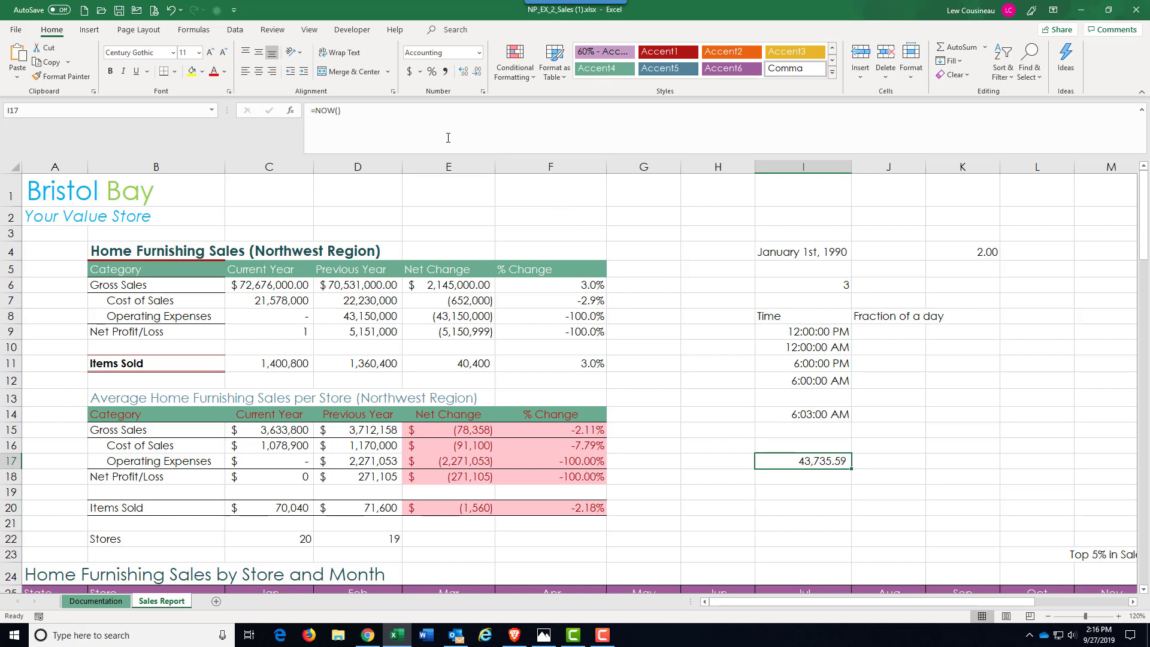
click(463, 72)
click(464, 72)
click(464, 71)
click(463, 72)
Apply the Short Date number format to cell I17.
click(479, 53)
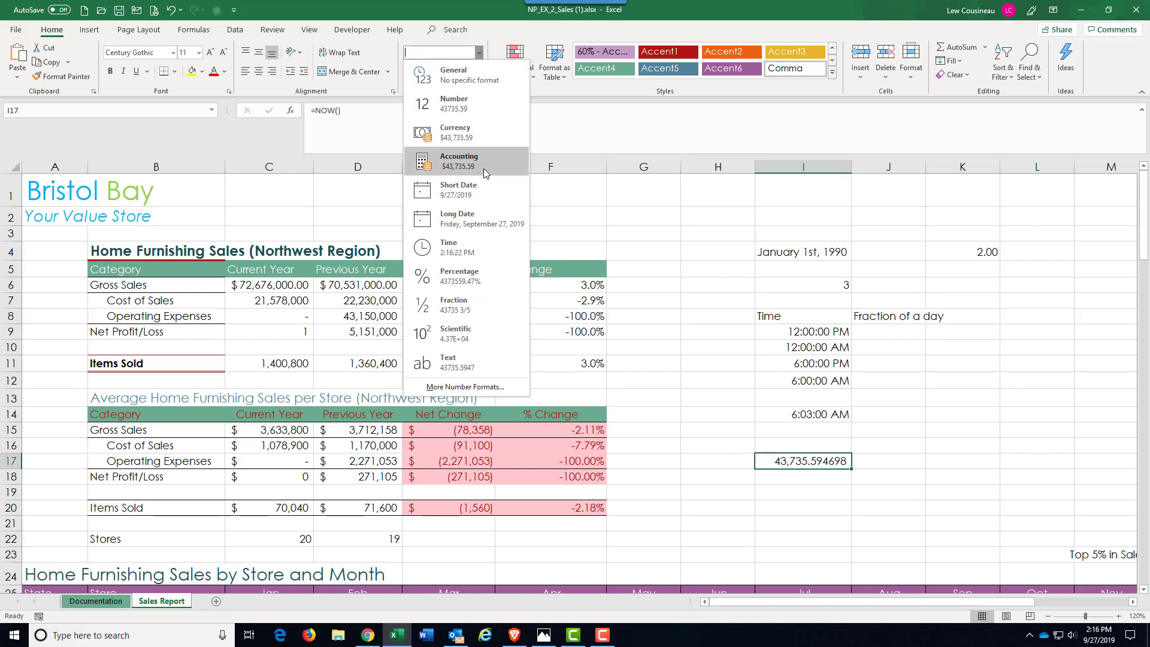
click(469, 190)
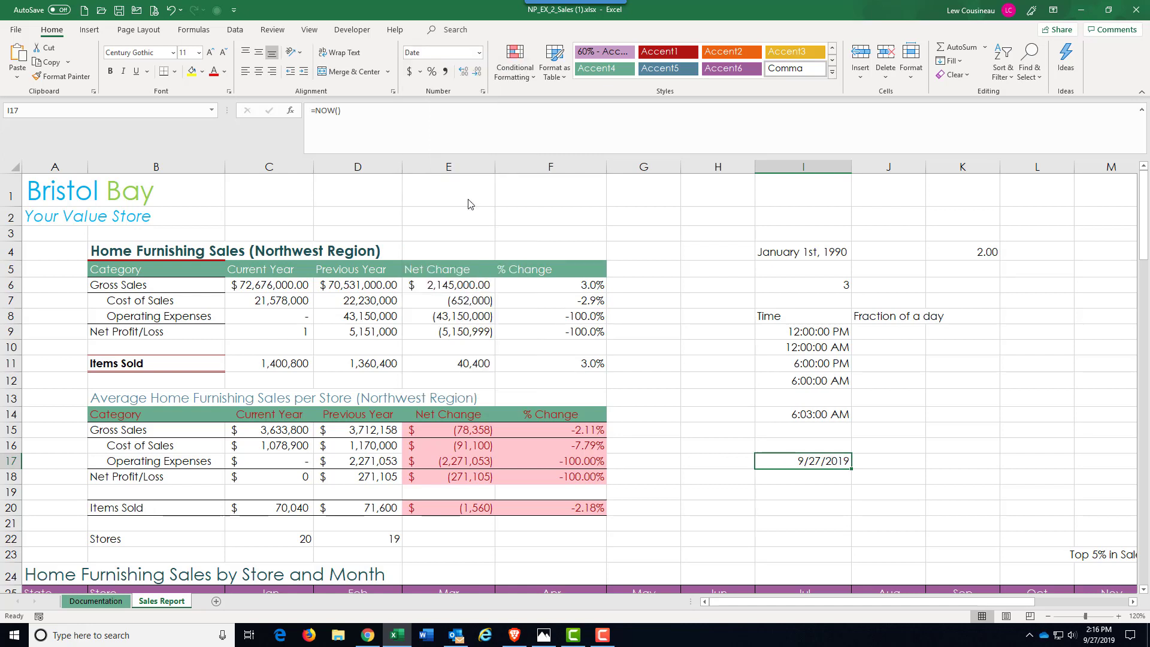
Format I17 with the combined date and time type 3/14/12 1:30 PM from the Date category.
click(479, 52)
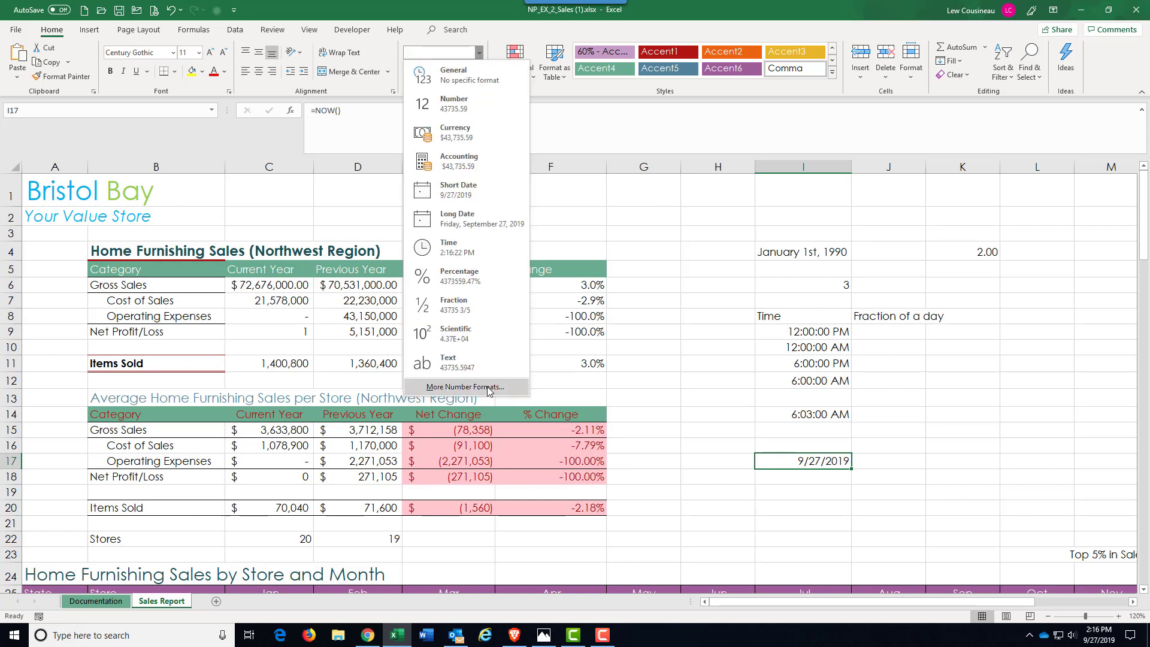
click(489, 388)
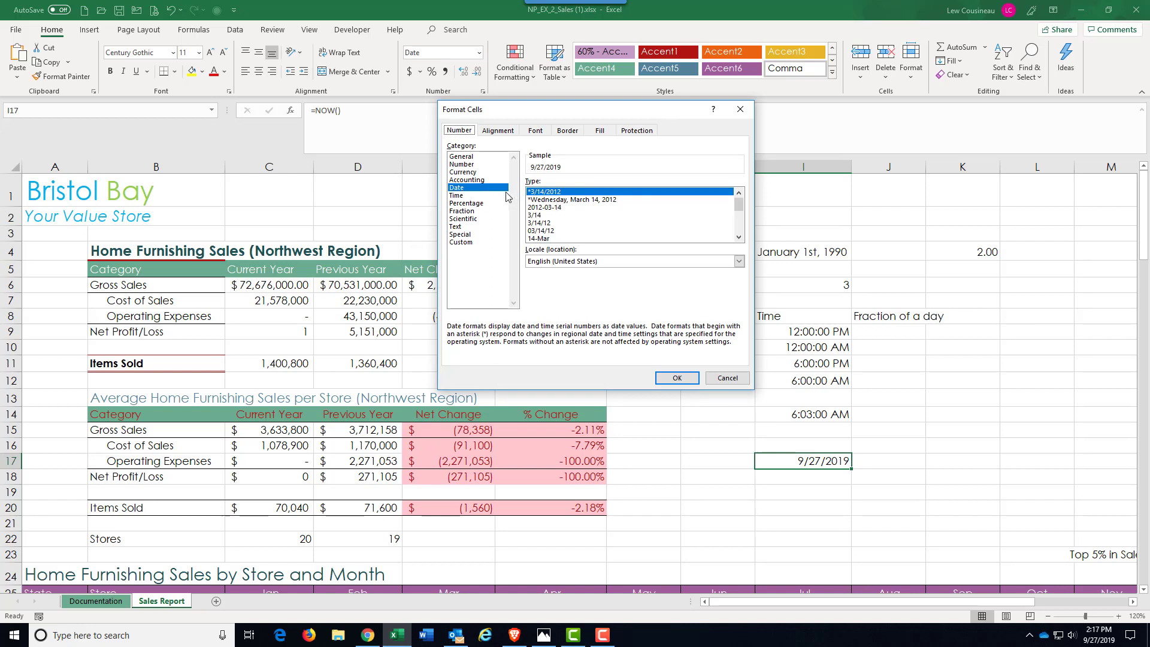
click(738, 237)
click(738, 237)
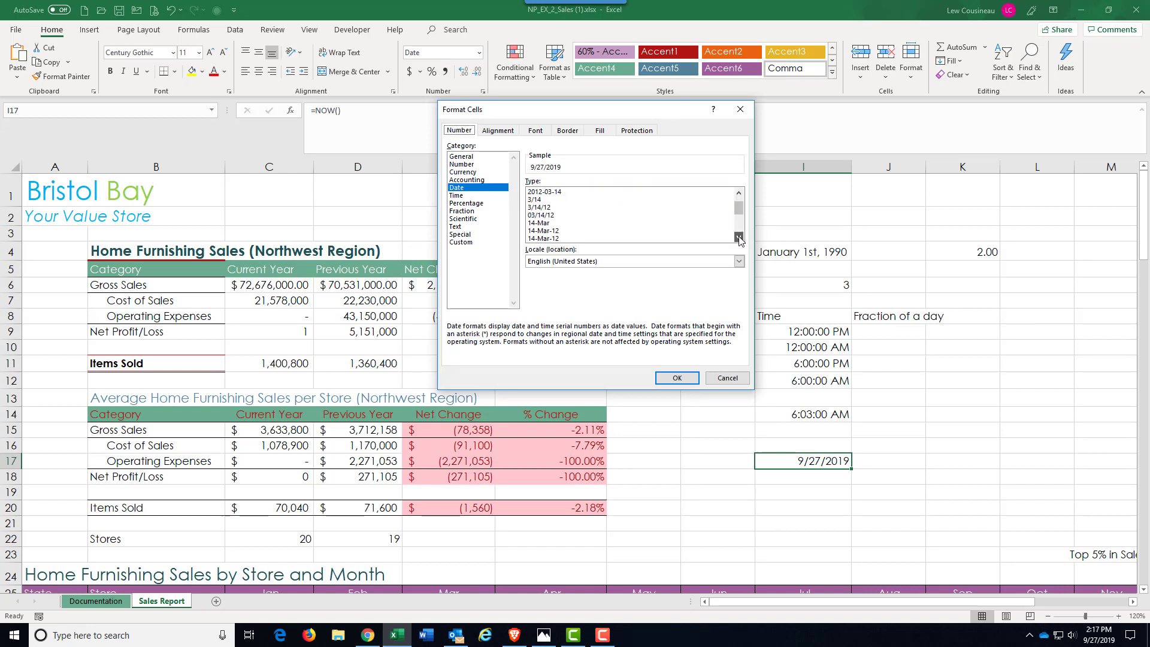
click(738, 238)
click(738, 237)
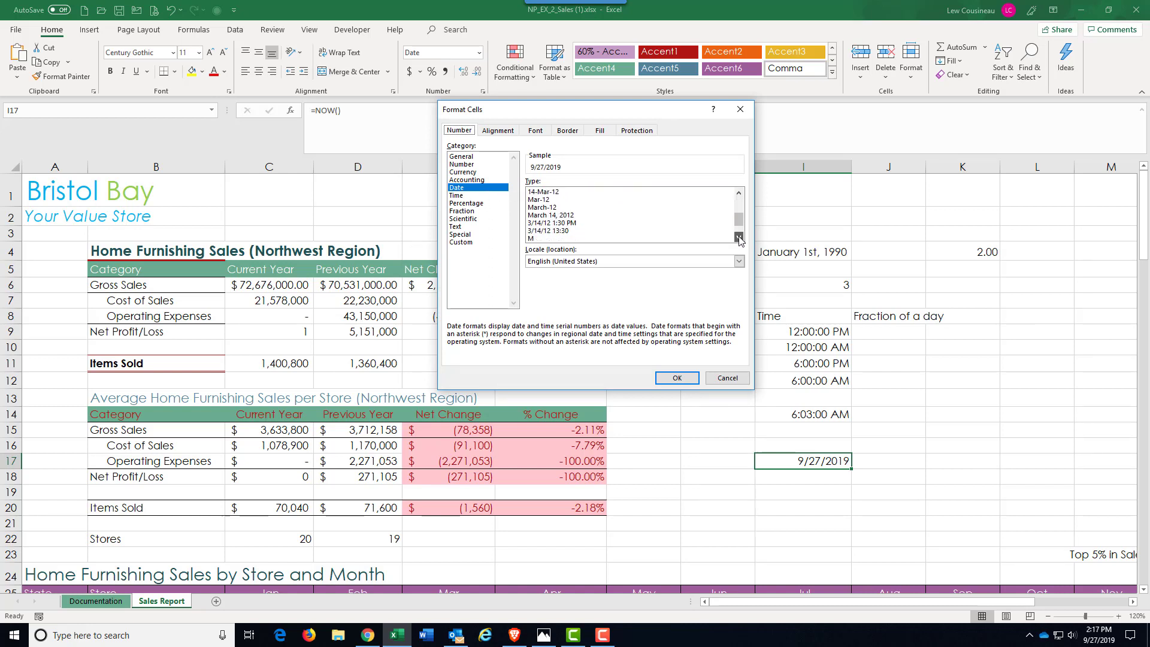
click(536, 223)
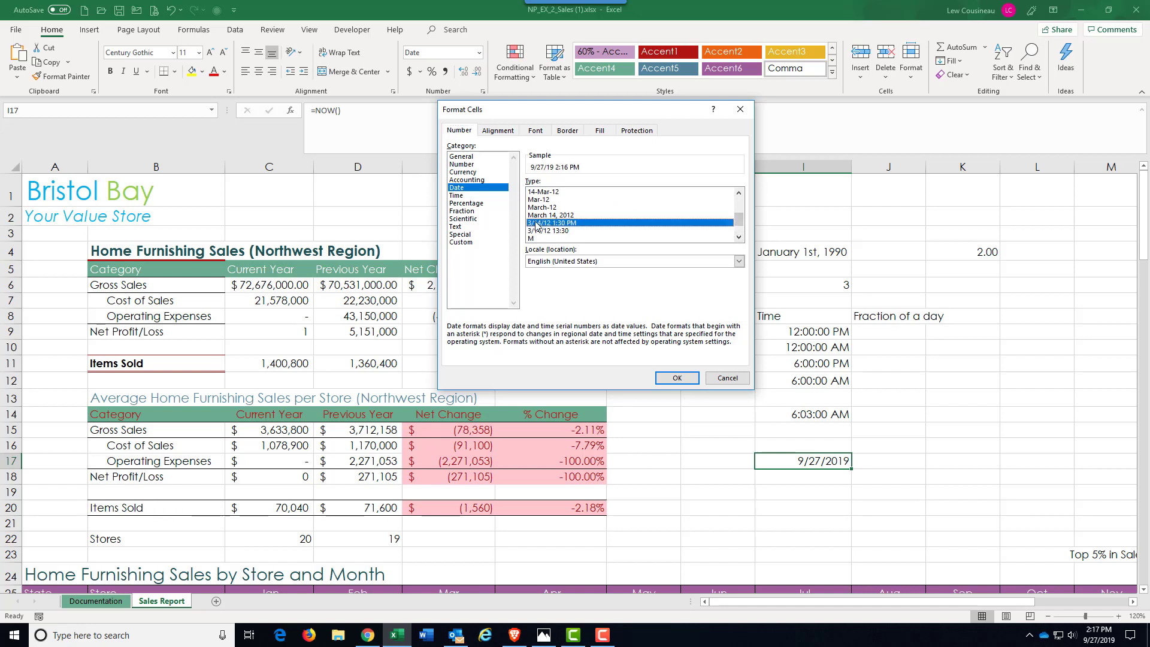
click(674, 379)
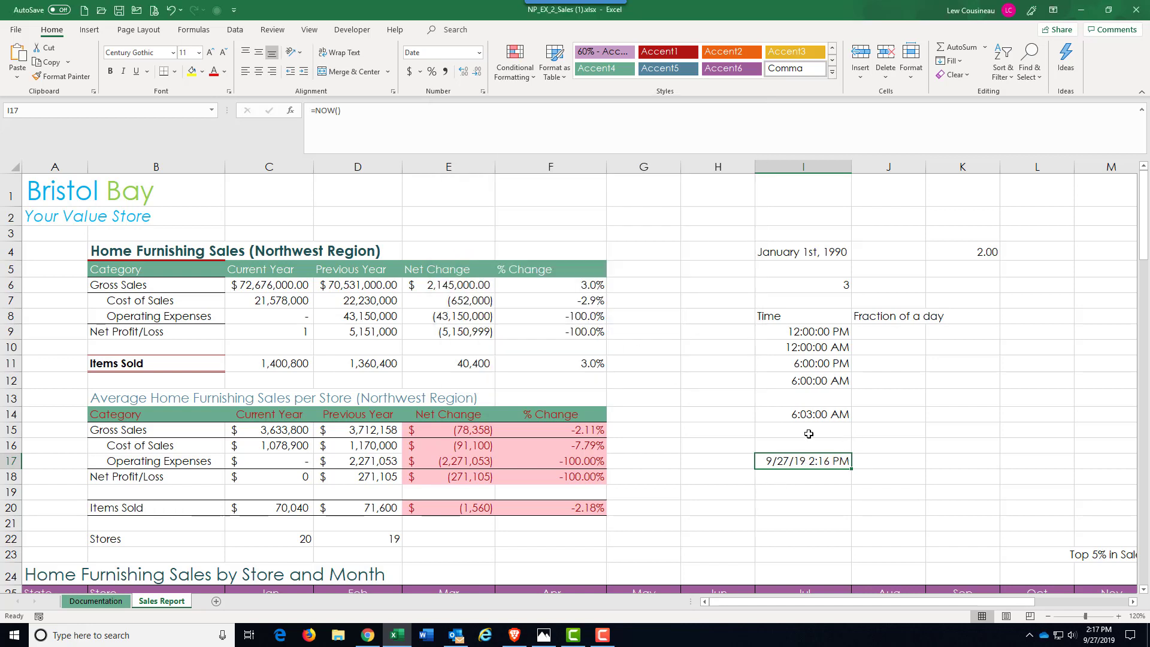